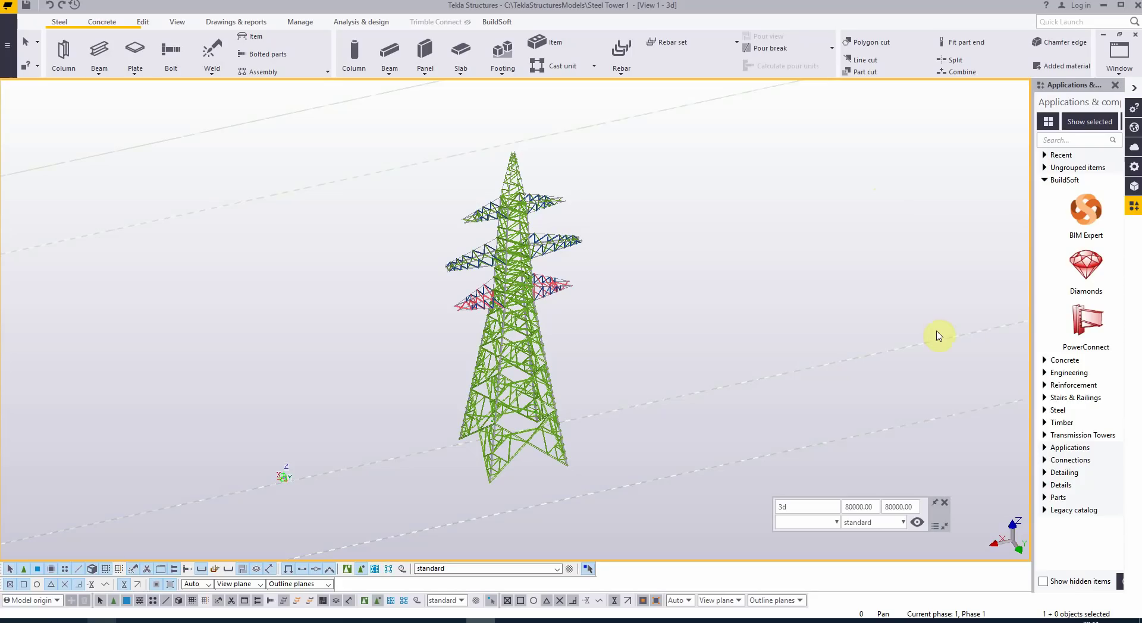
Step: Hide bolts, holes, welds, cuts, fittings and component symbols, then show the Analysis & design menu
click(916, 522)
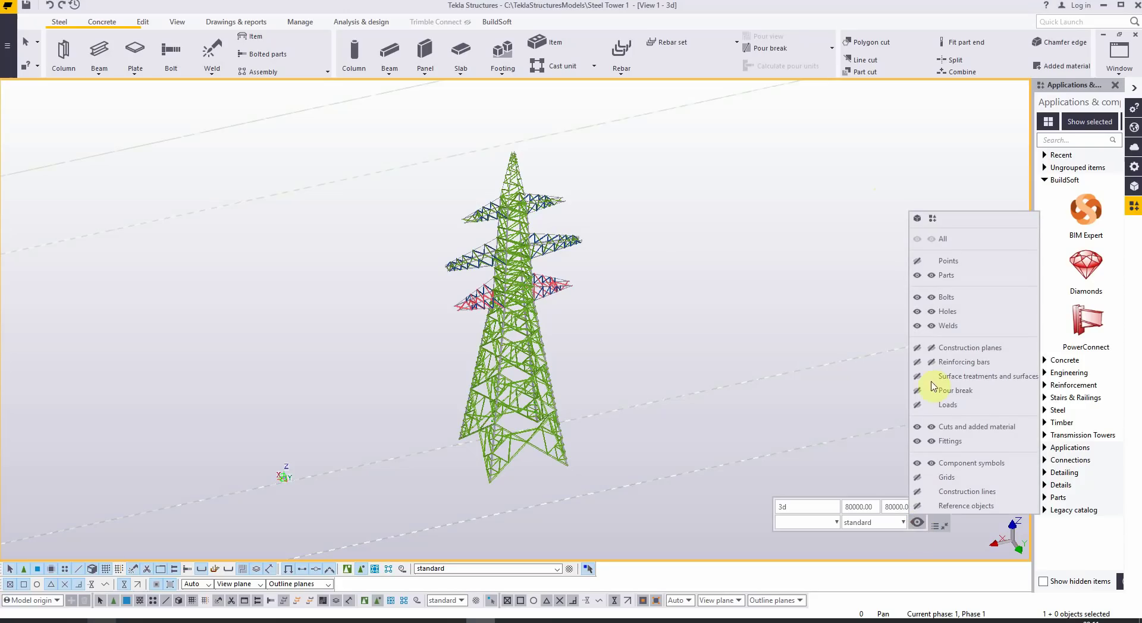
click(929, 299)
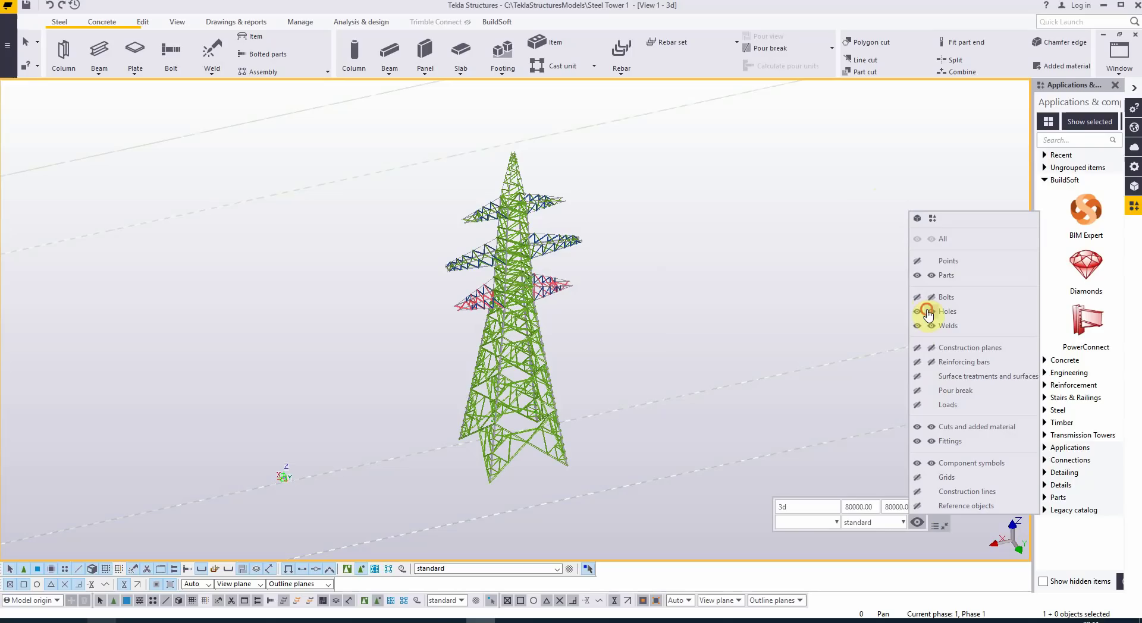
click(929, 313)
click(928, 326)
click(930, 427)
click(930, 443)
click(930, 463)
click(800, 412)
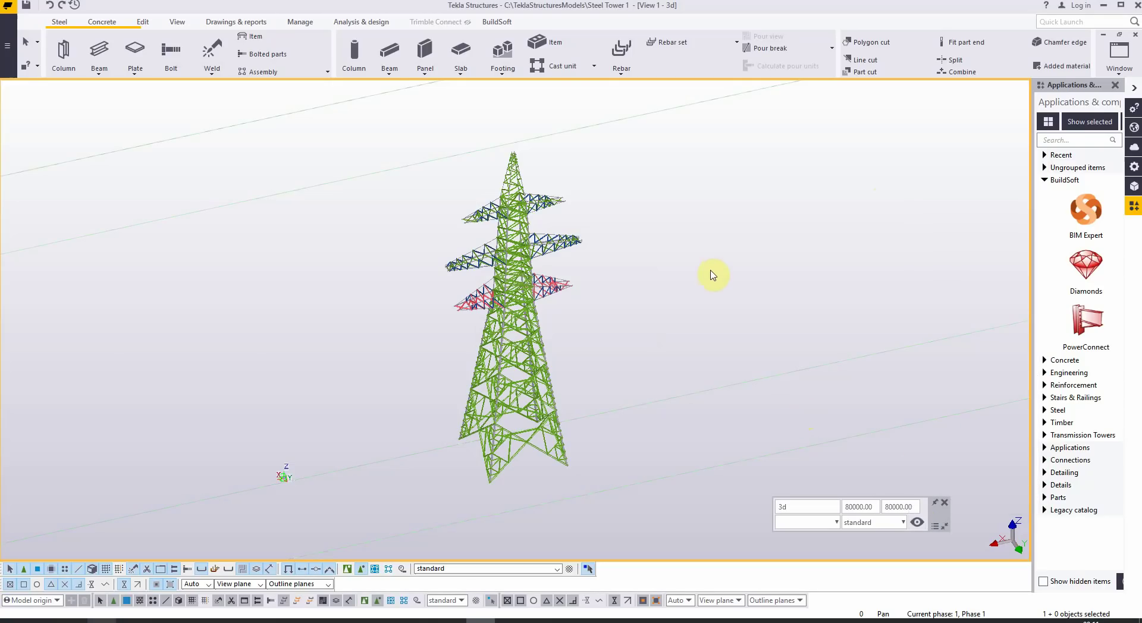
click(370, 23)
Step: Define new analysis model Steel AM 1: selected parts and loads, rigid links disabled, keep axis No
click(80, 53)
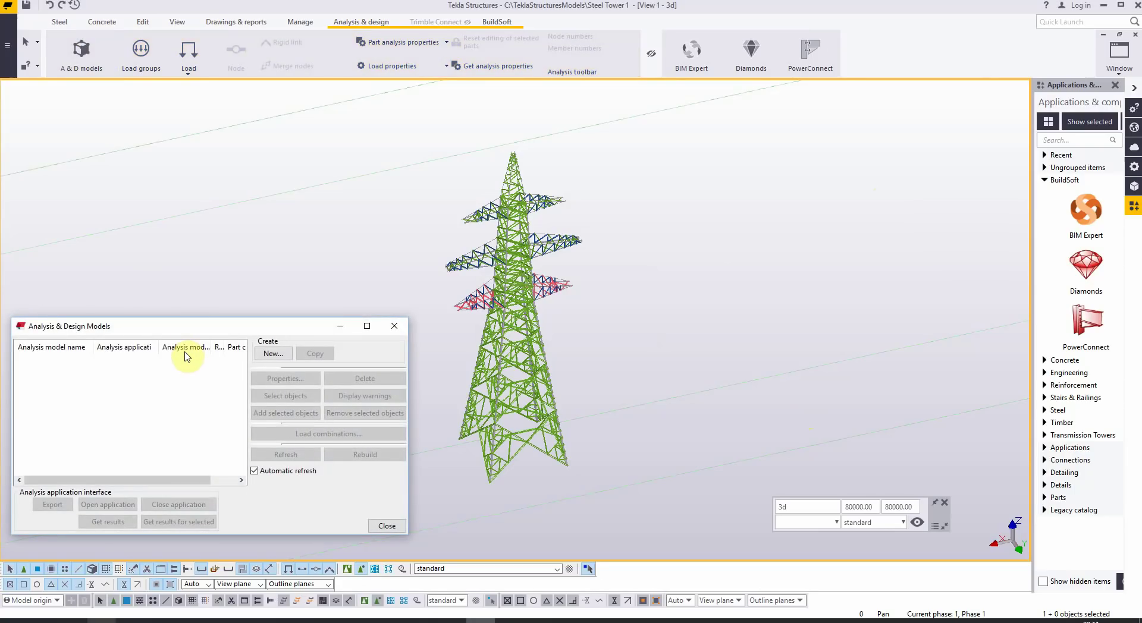
click(272, 354)
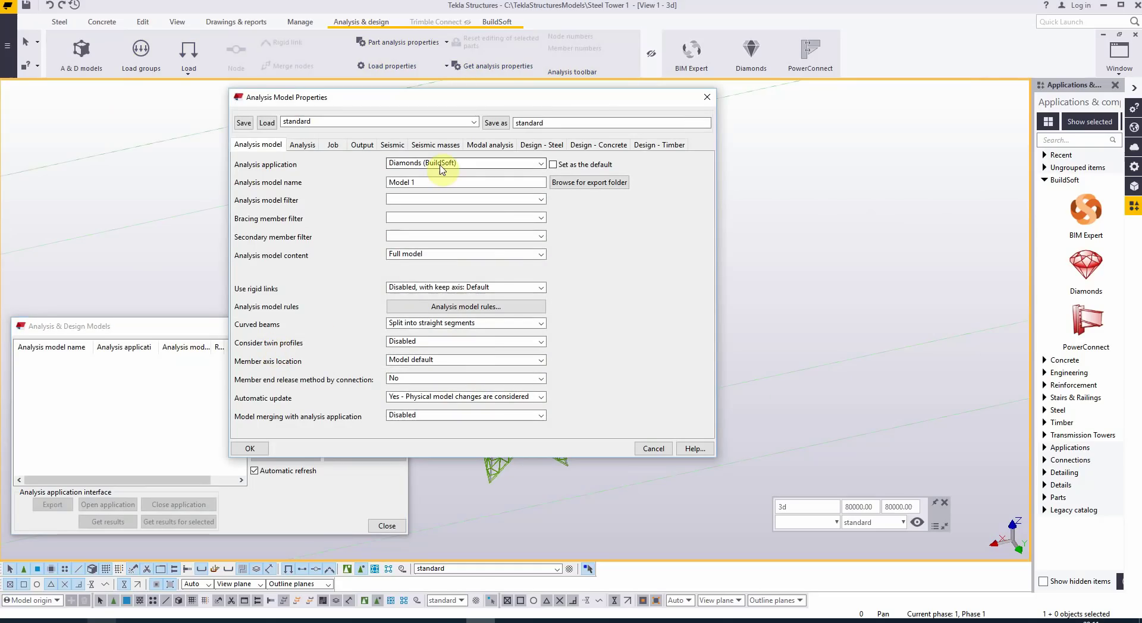
click(392, 184)
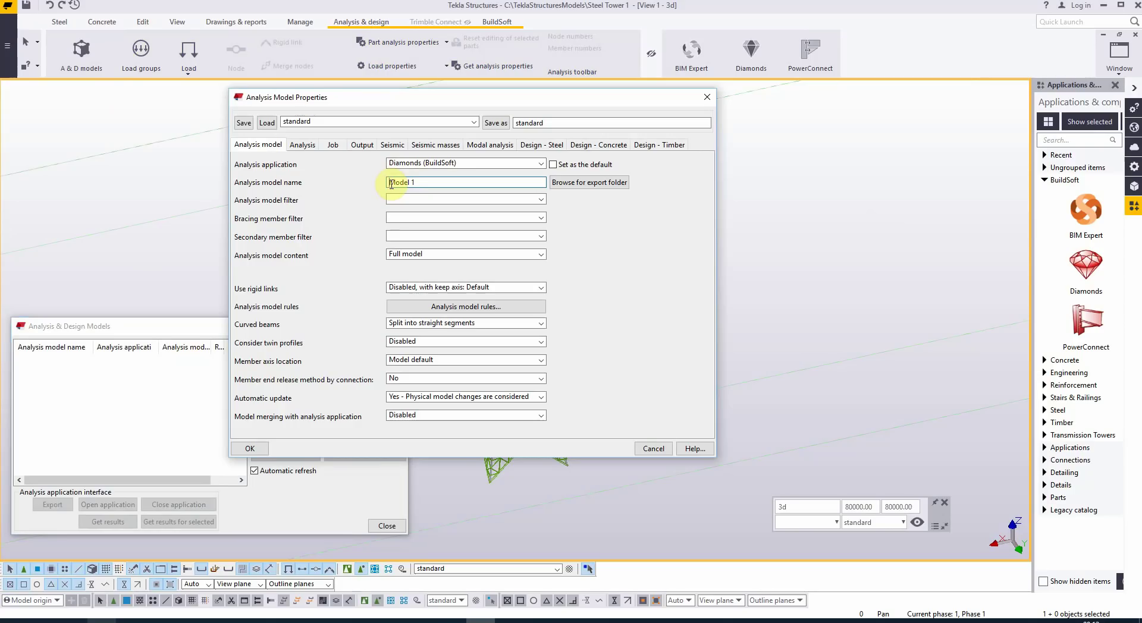
text(Steel A)
key(Delete)
key(Delete)
key(Delete)
key(Delete)
click(458, 255)
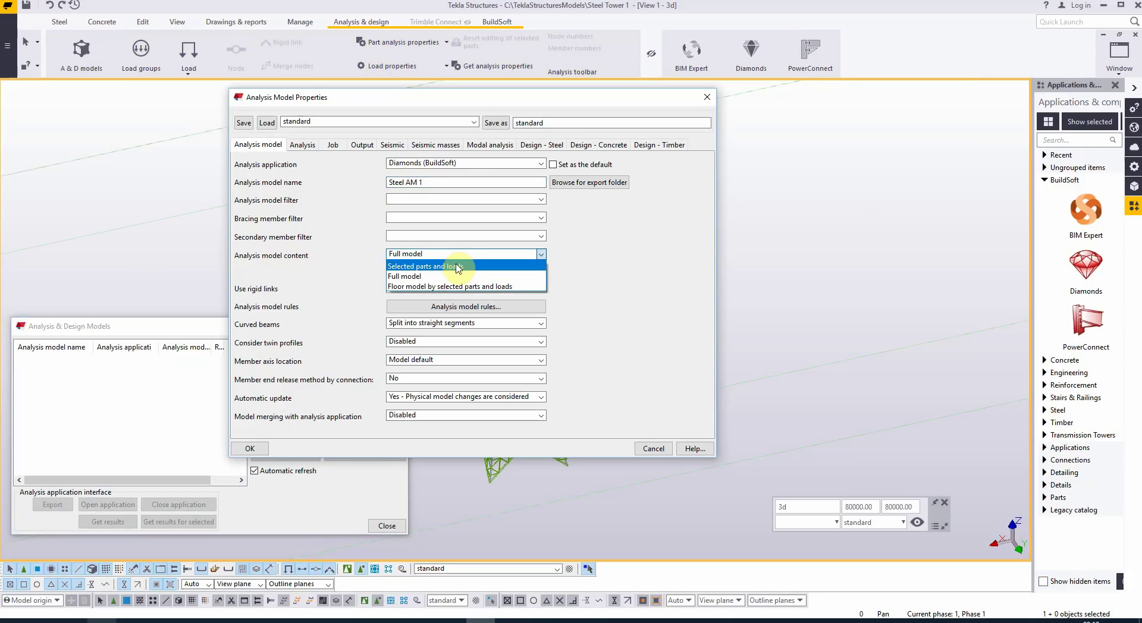
click(458, 266)
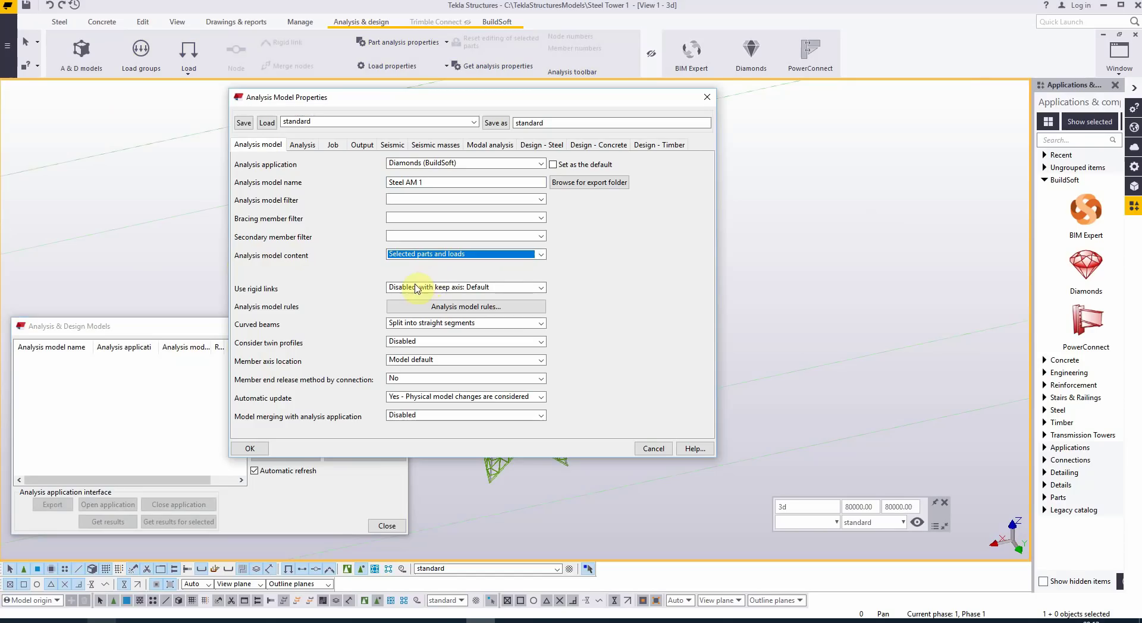
click(450, 289)
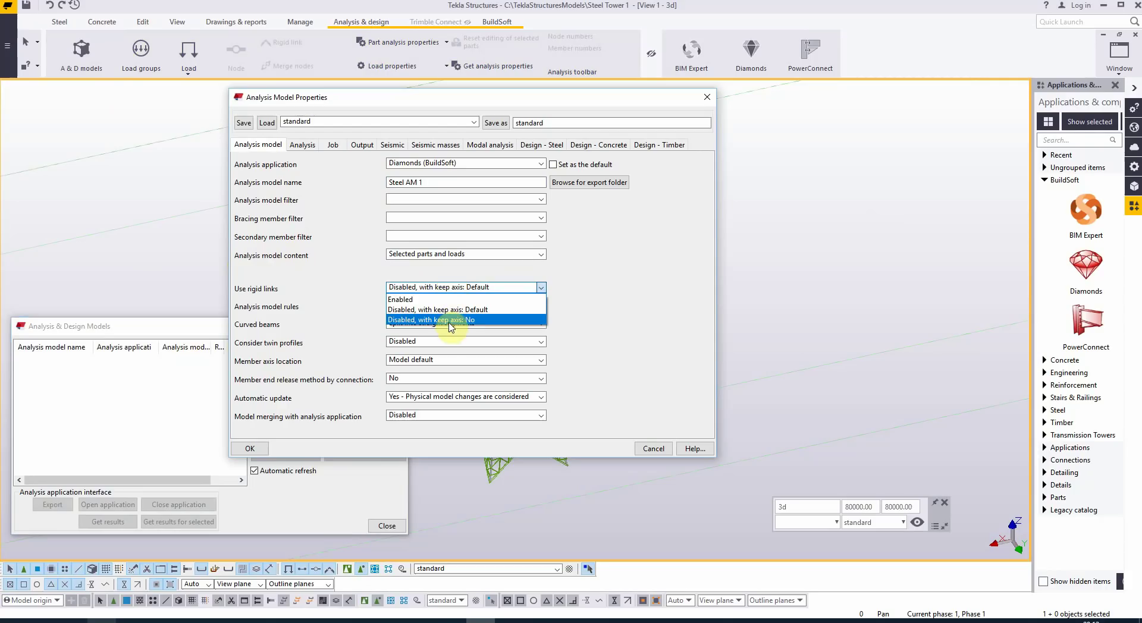
click(450, 320)
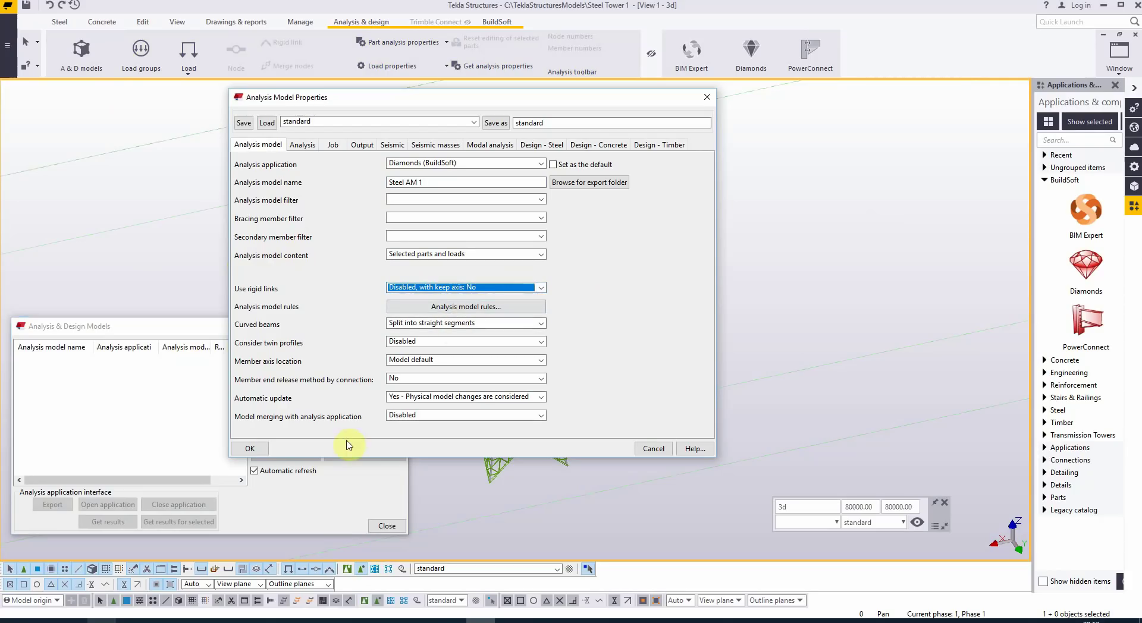
Step: Confirm creation of Steel AM 1 and minimize the Analysis & Design Models dialog
click(250, 449)
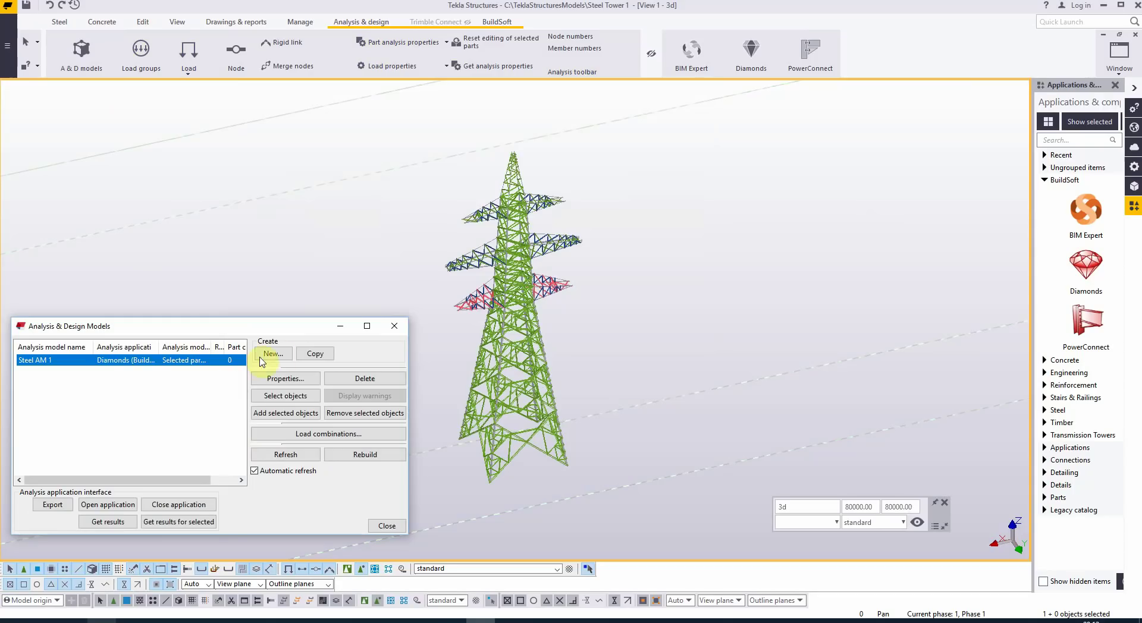
click(339, 326)
scroll(476, 469, up, 6)
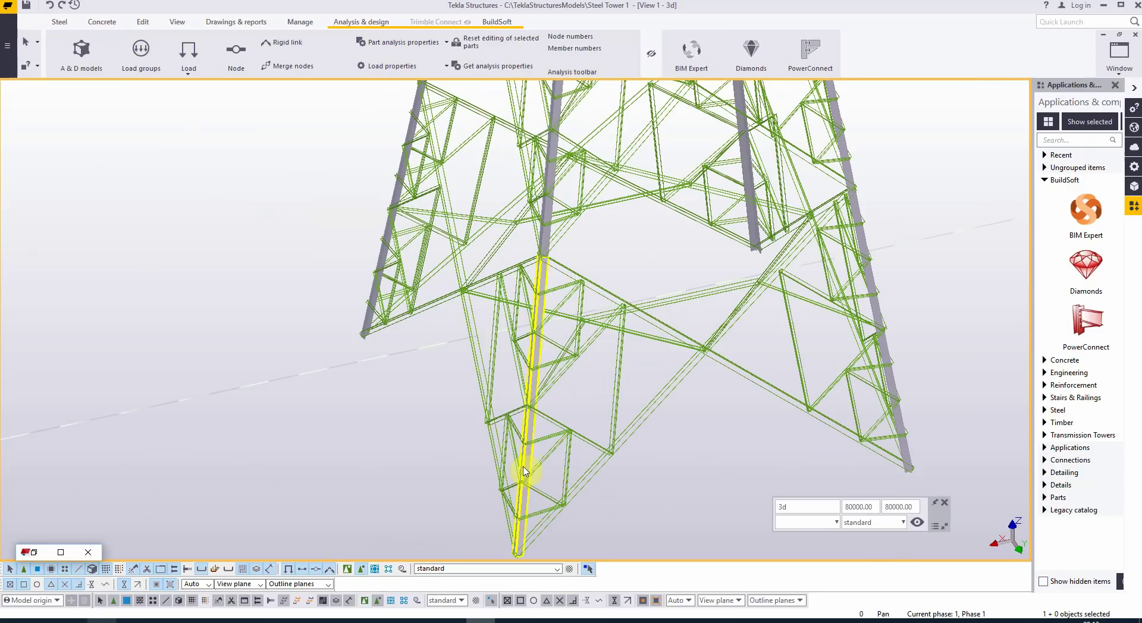
Step: Inspect the tower's legs, braces and arm braces to read their names and profiles
click(524, 471)
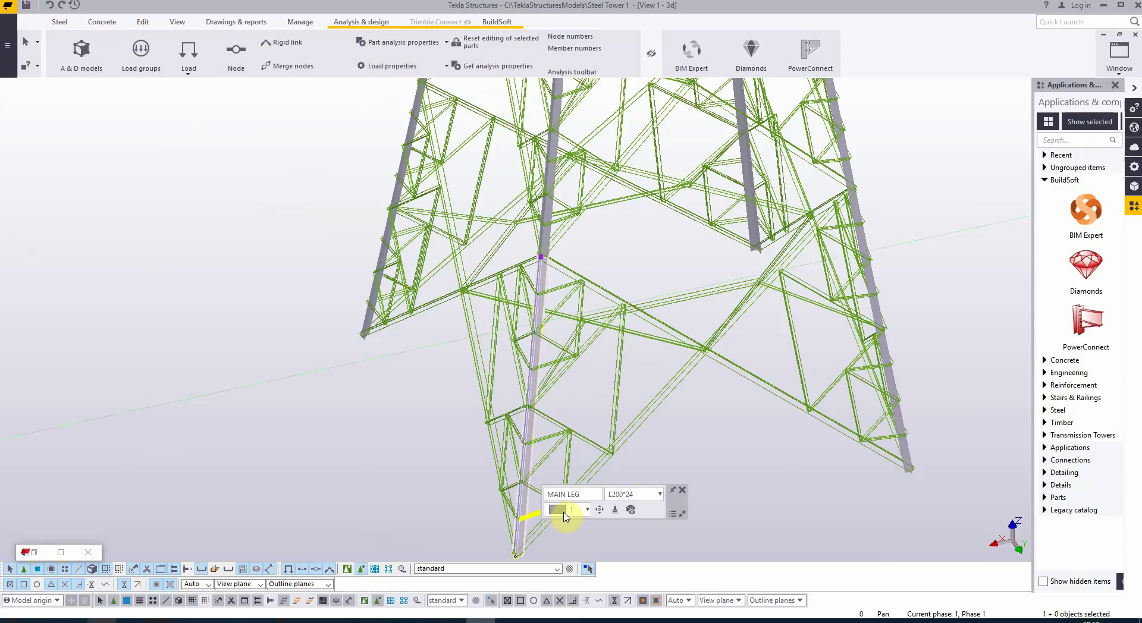
scroll(517, 516, down, 3)
scroll(485, 336, up, 5)
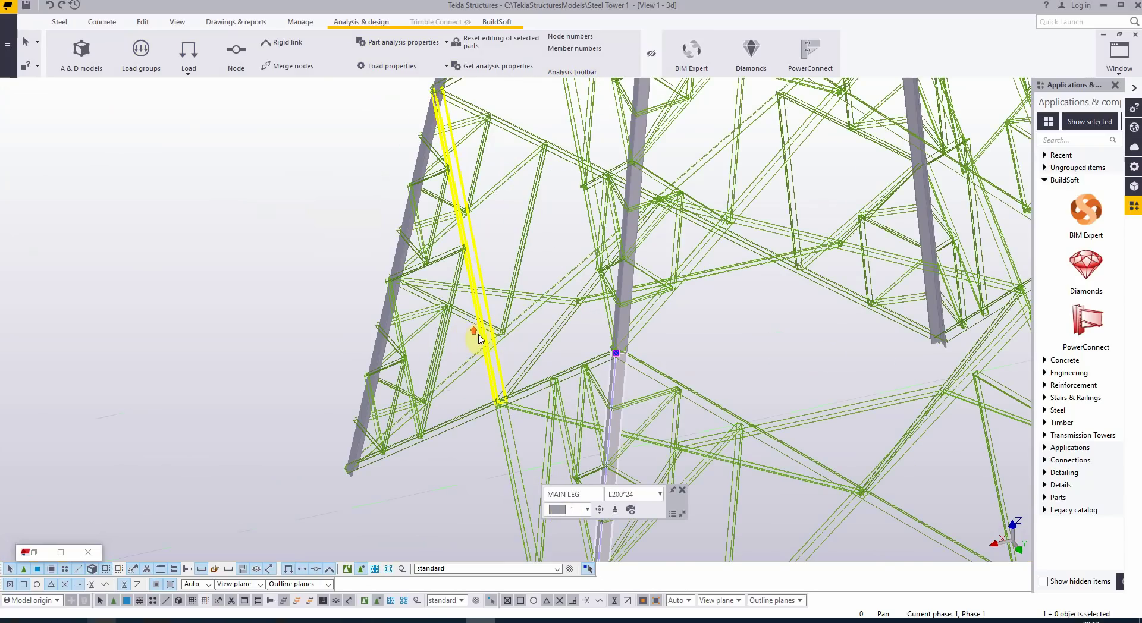
click(485, 338)
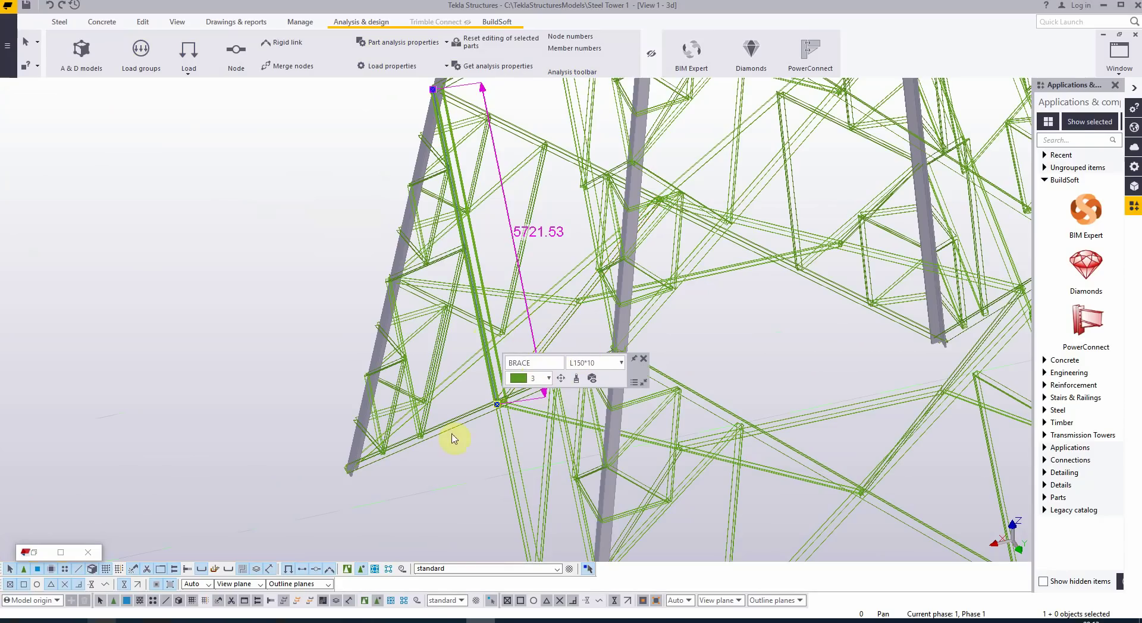
click(486, 202)
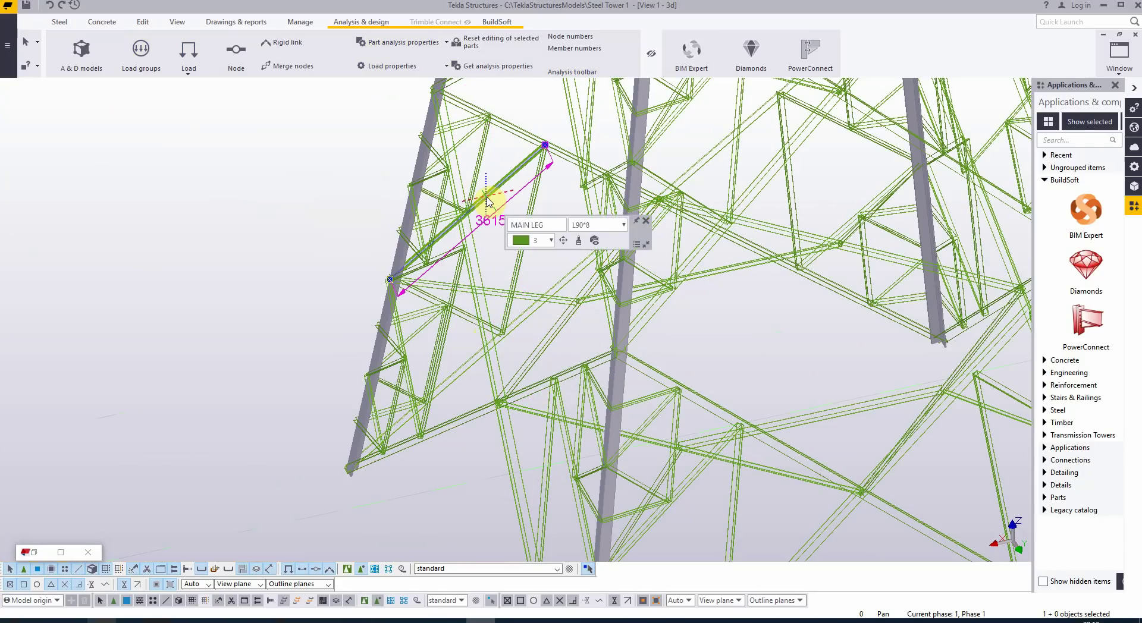
scroll(428, 470, down, 5)
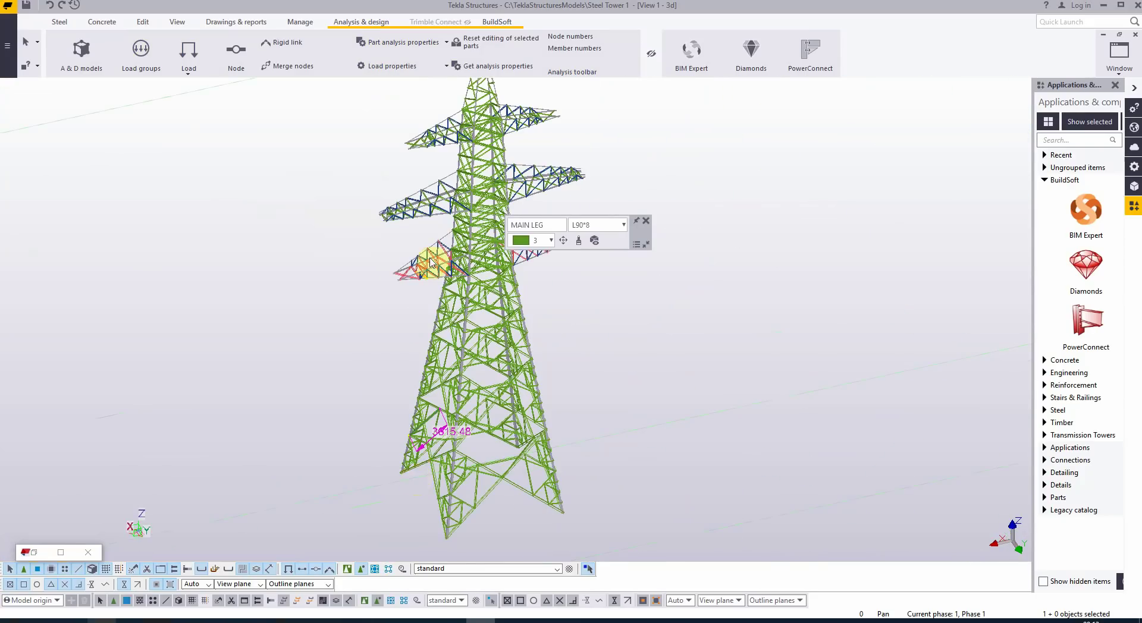
scroll(429, 261, up, 6)
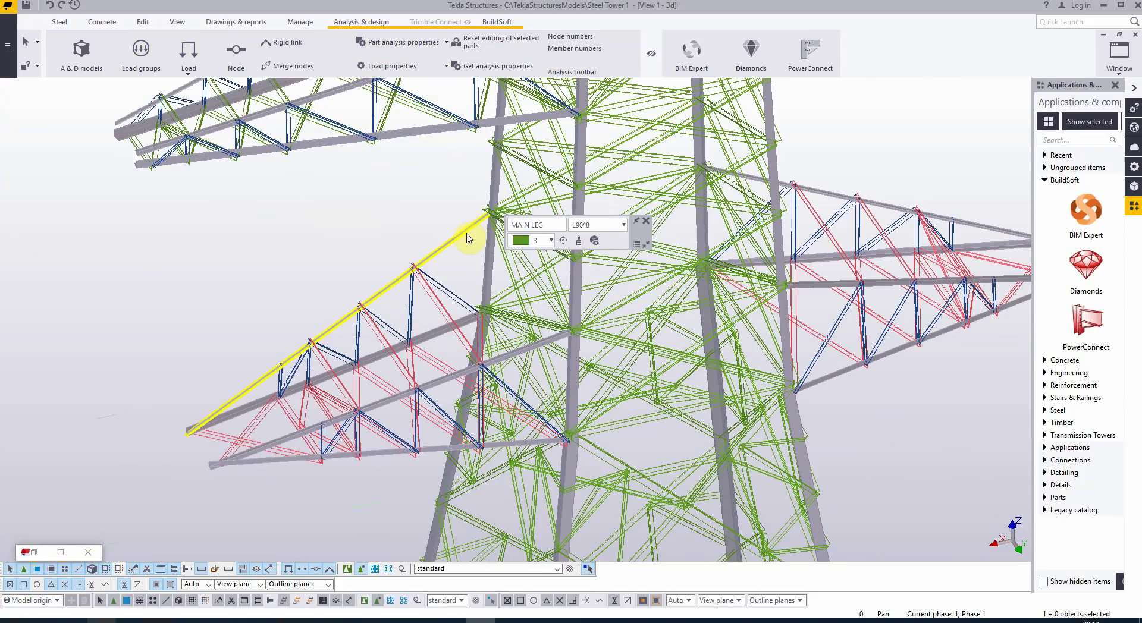
click(467, 237)
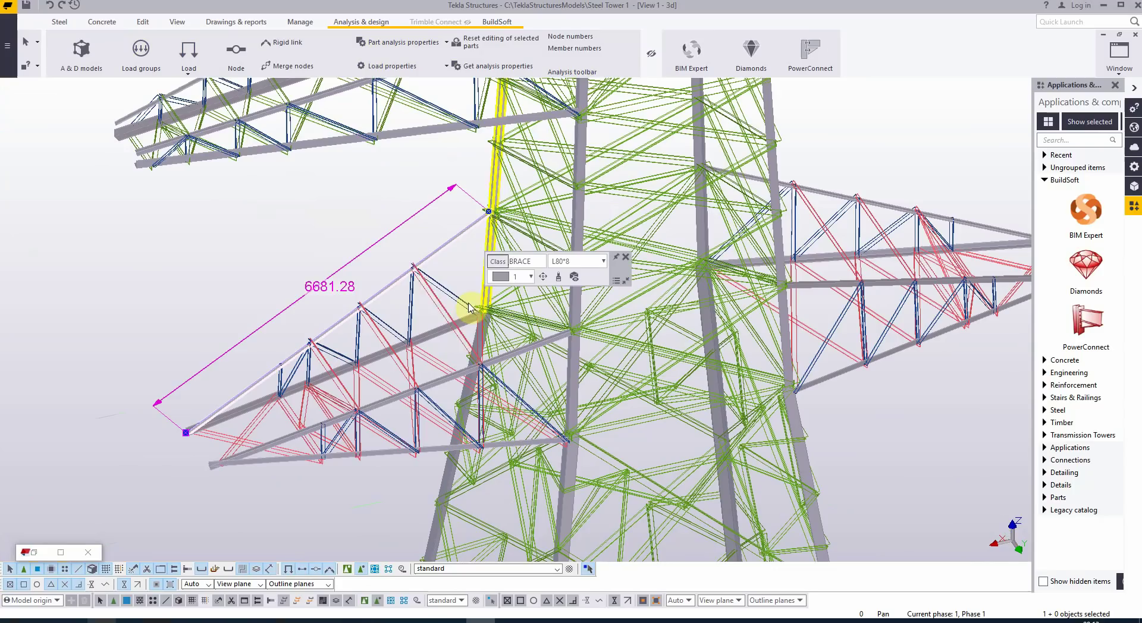
click(433, 298)
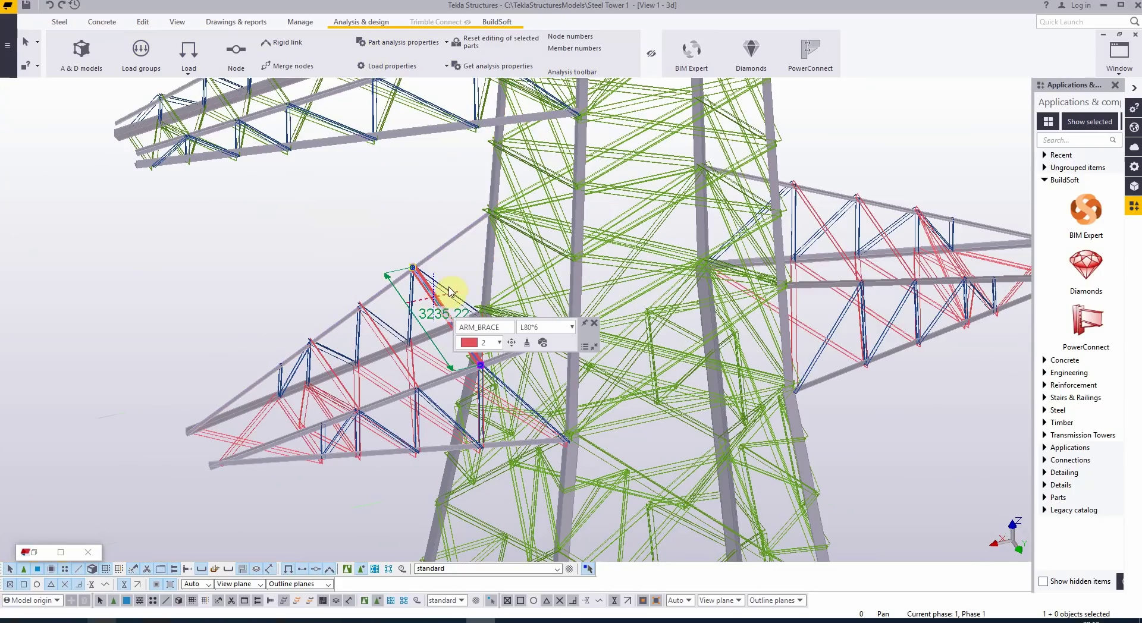
click(356, 344)
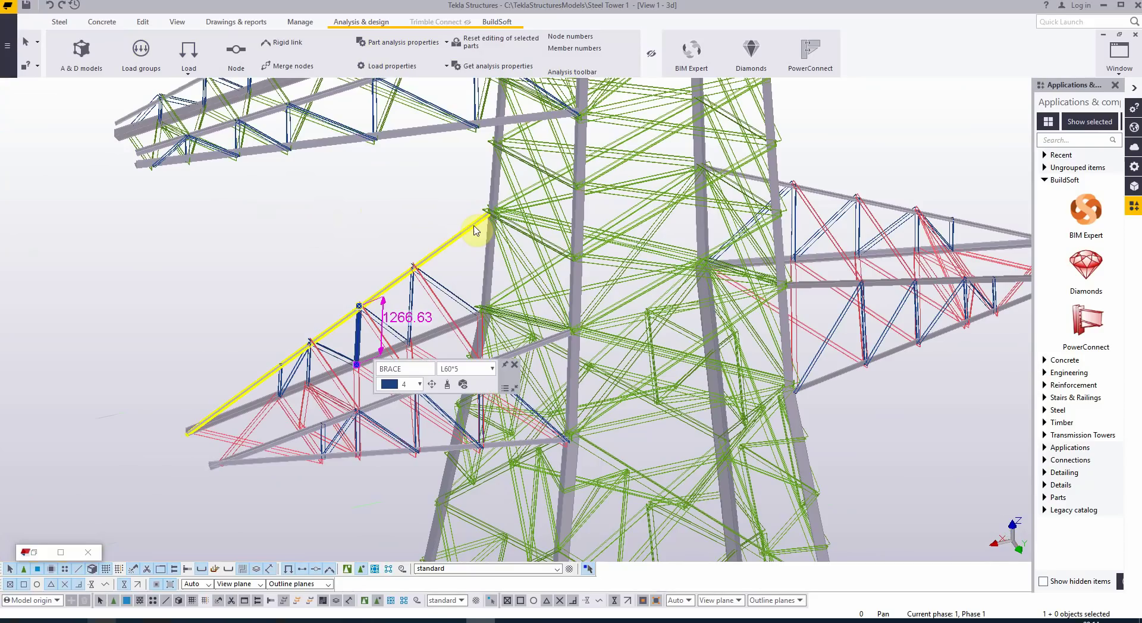
Step: Start a new empty selection filter and save it as analysis_model
scroll(535, 209, down, 5)
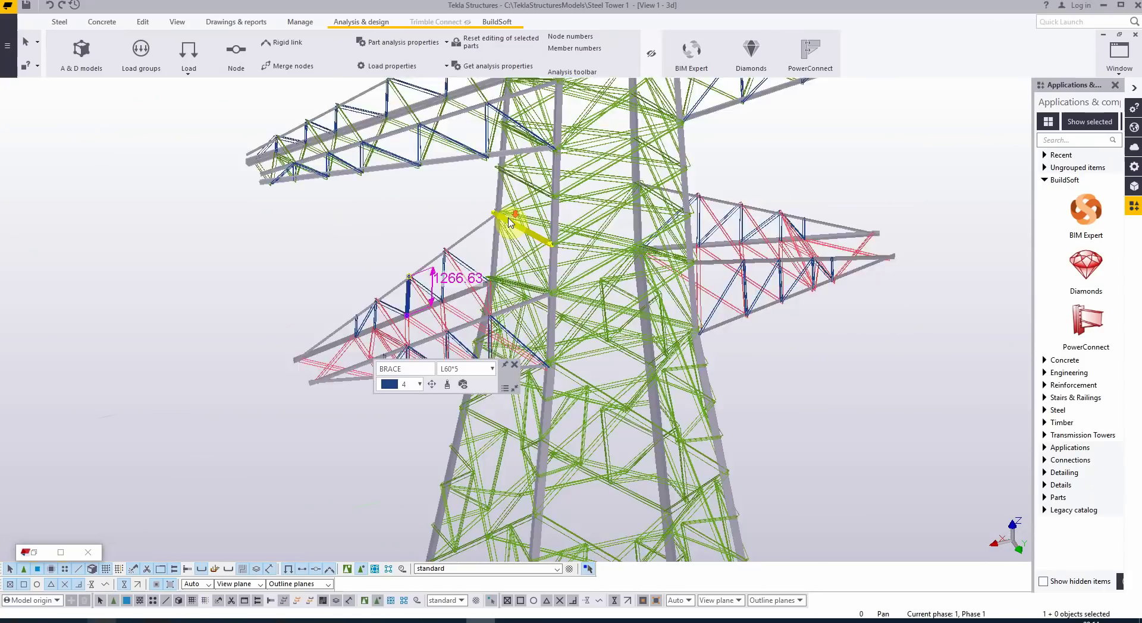
click(569, 569)
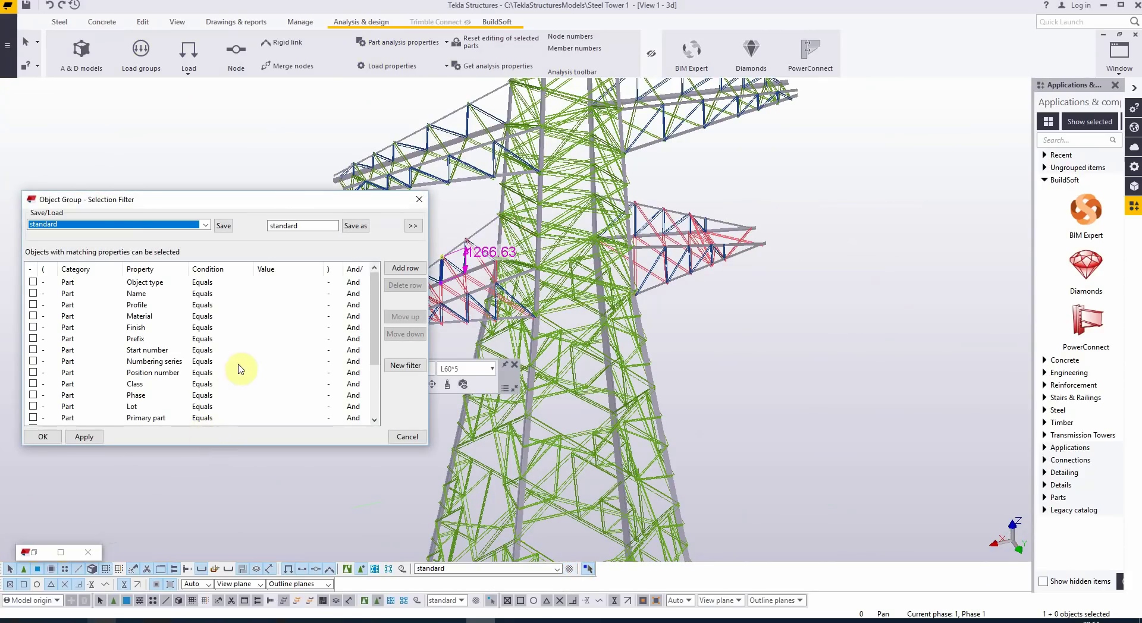
click(391, 367)
drag(300, 226, 247, 227)
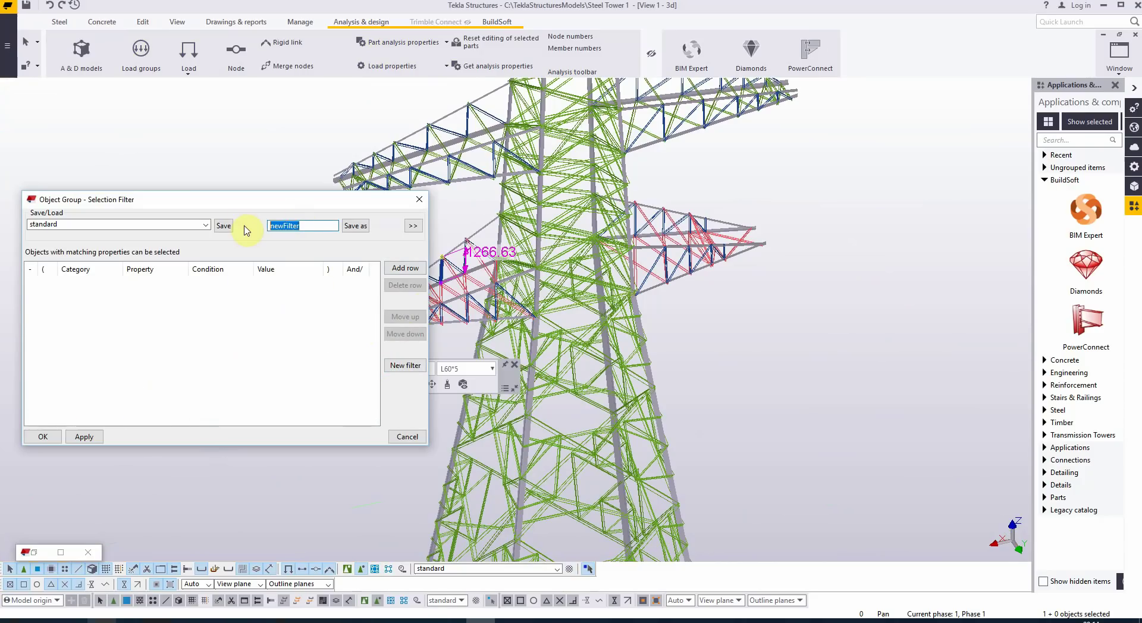
text(analysis_melodel)
click(355, 226)
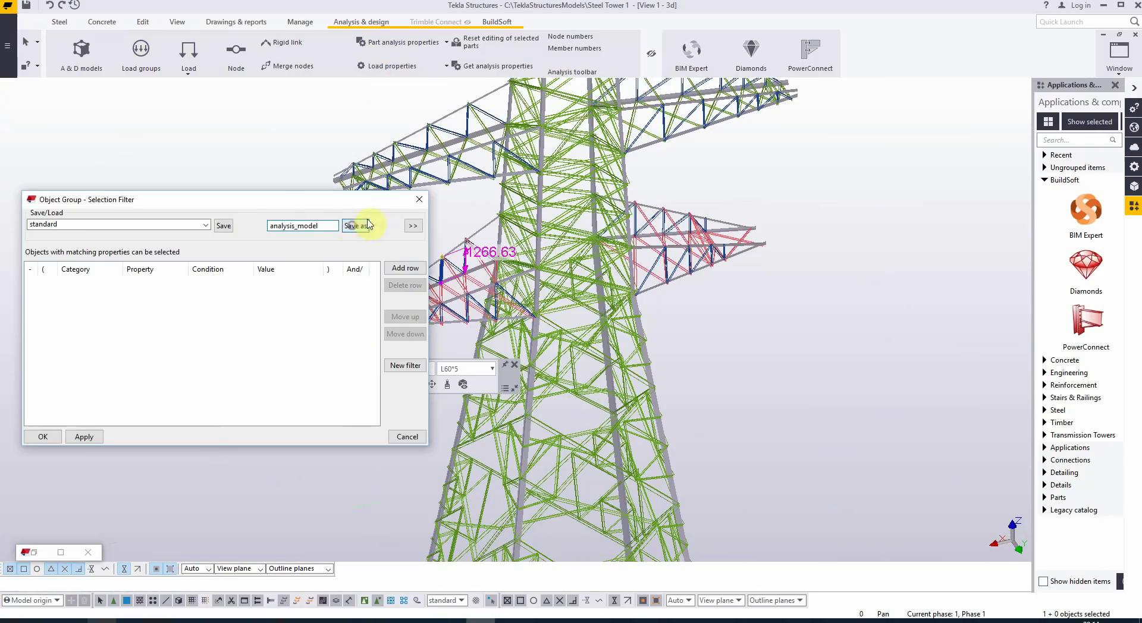
Step: Add a filter row with Name equal to MAIN LEG, picked from a main leg
click(410, 268)
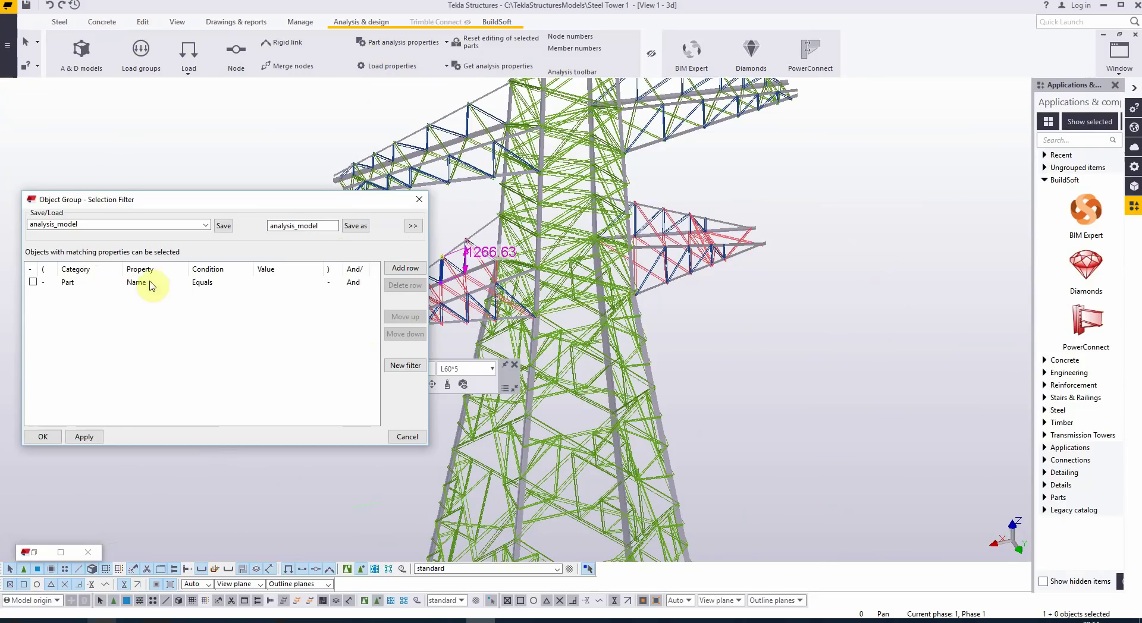
click(268, 283)
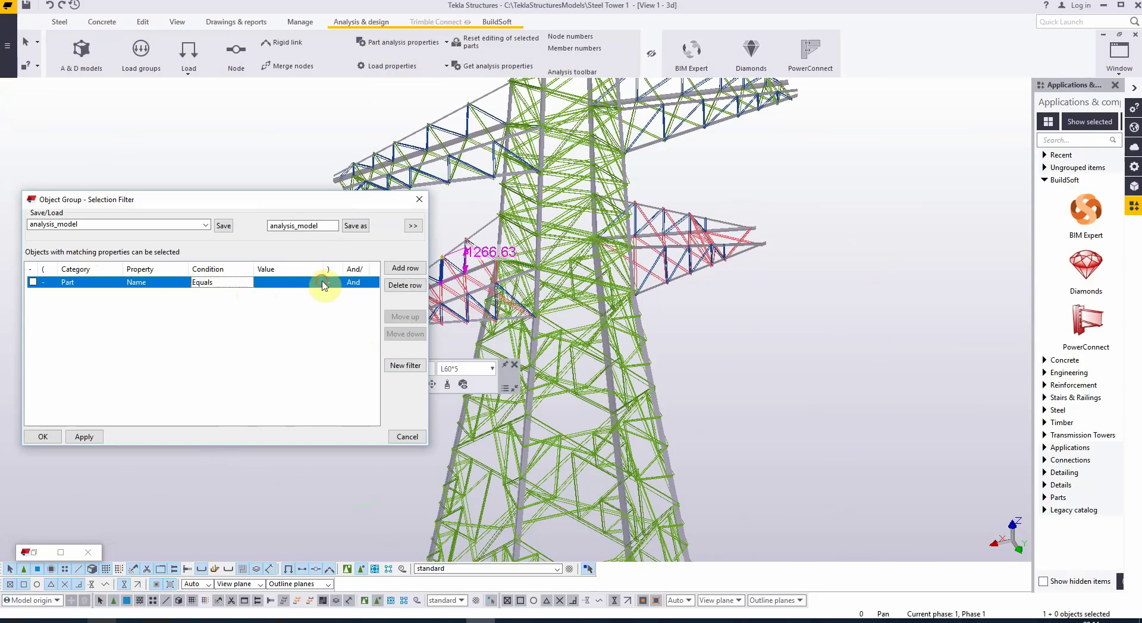
click(320, 282)
click(309, 295)
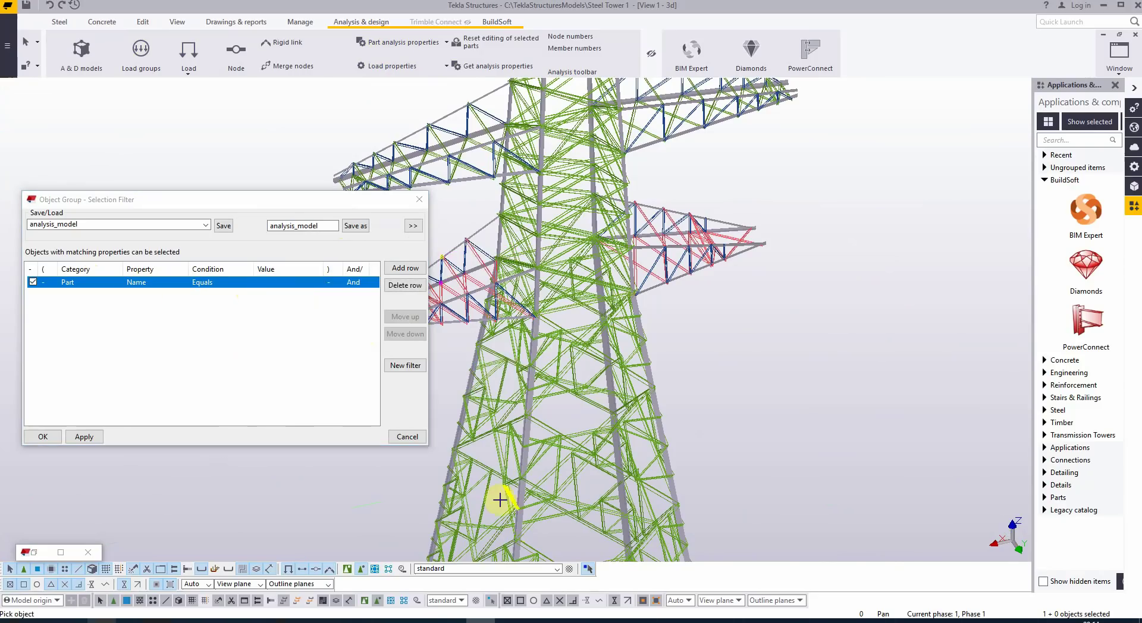
scroll(524, 476, up, 5)
click(564, 337)
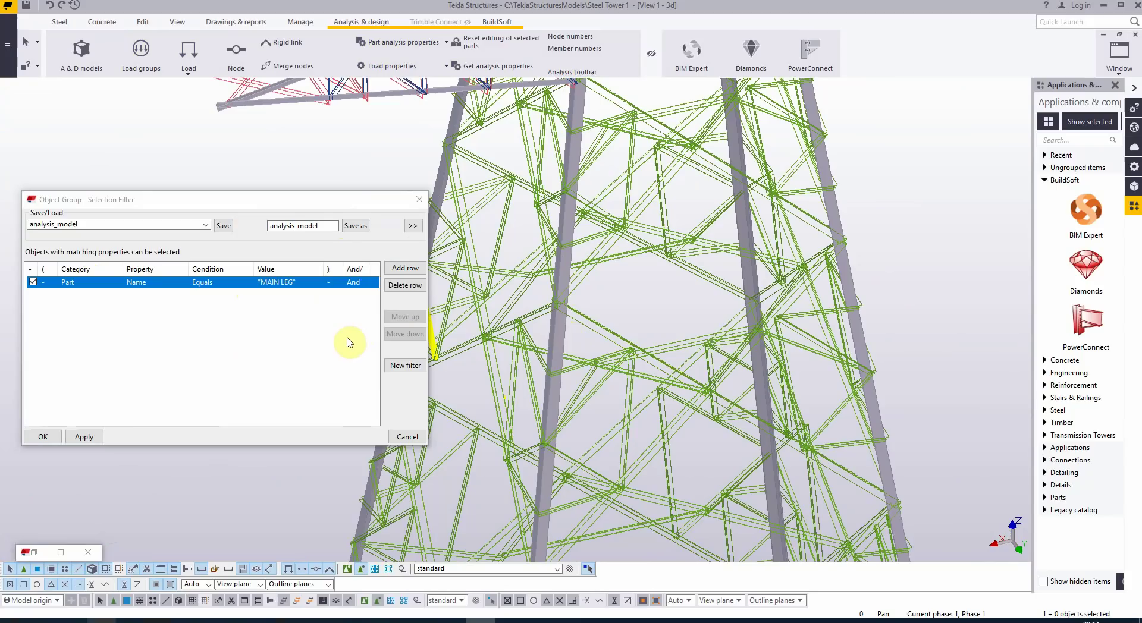
Step: Add a Class equals 1 row from a main leg, then save and apply the filter
click(405, 269)
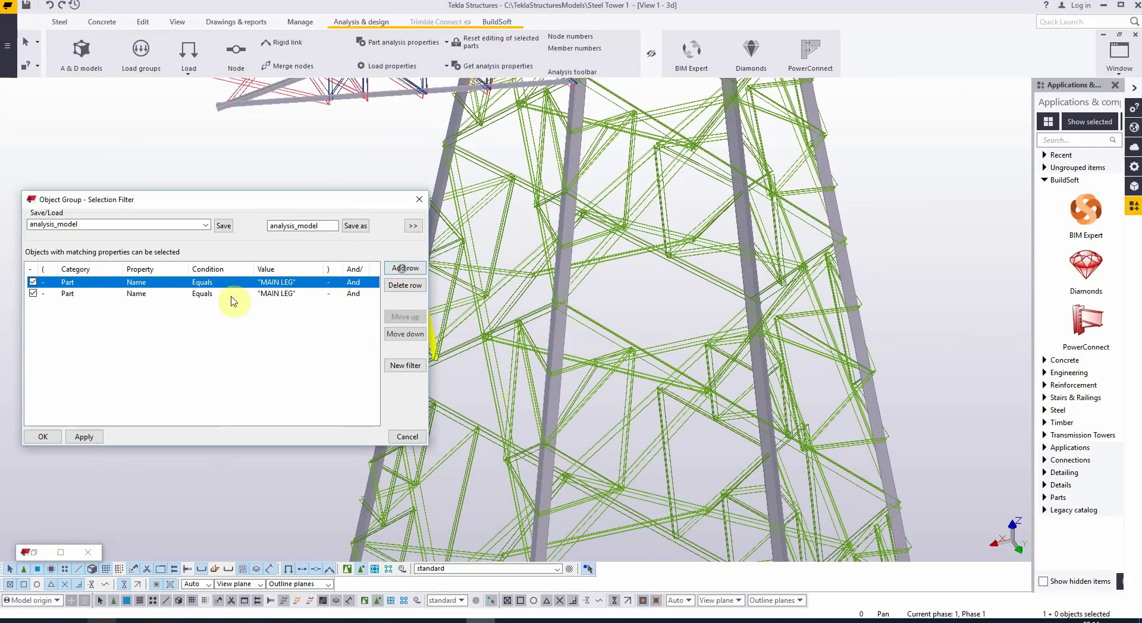
click(172, 294)
click(182, 294)
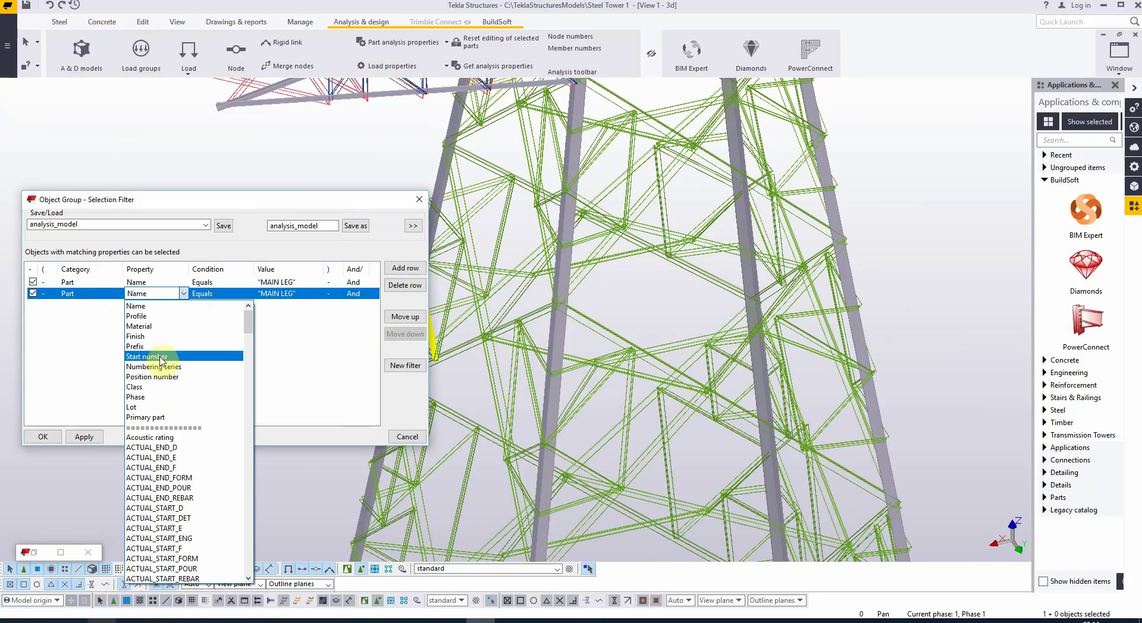
click(156, 387)
click(302, 294)
click(316, 293)
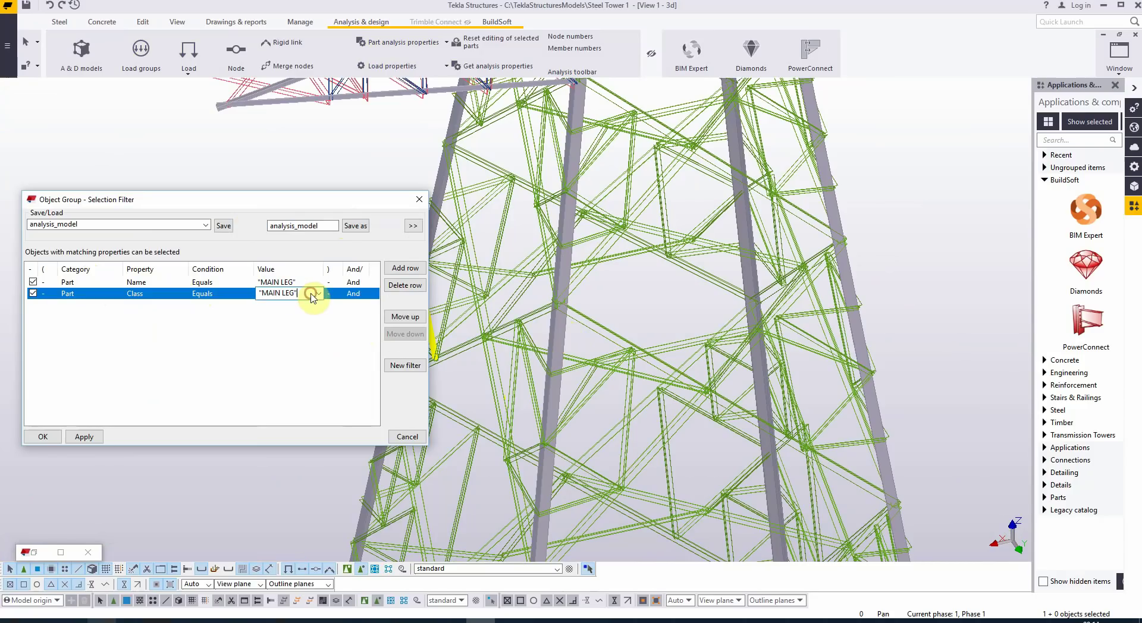
right_click(317, 295)
click(293, 326)
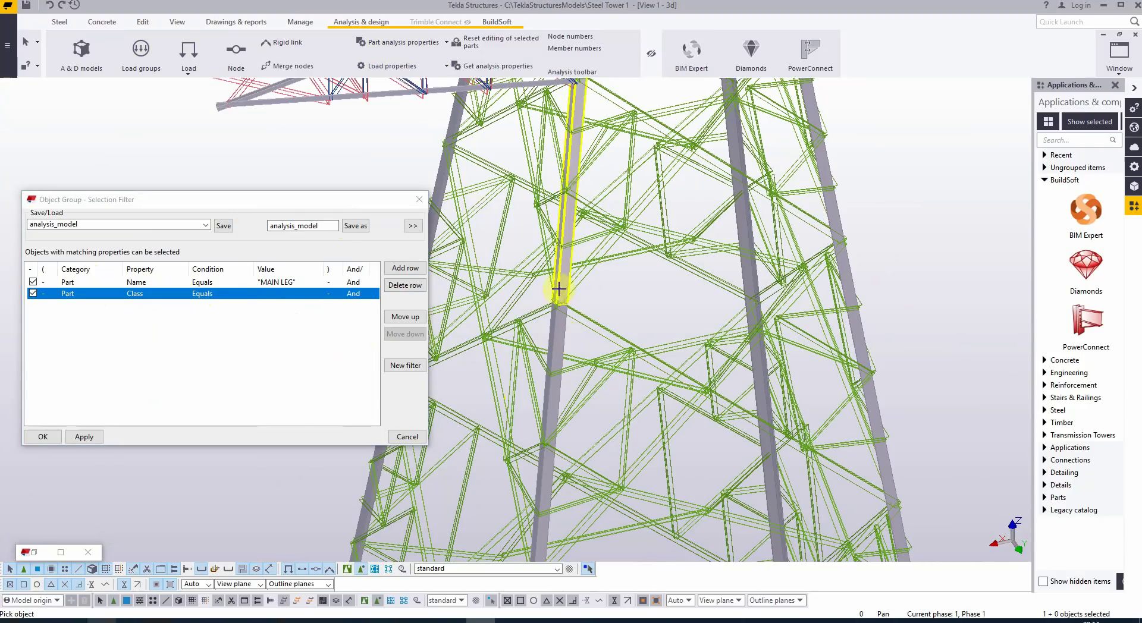
click(553, 332)
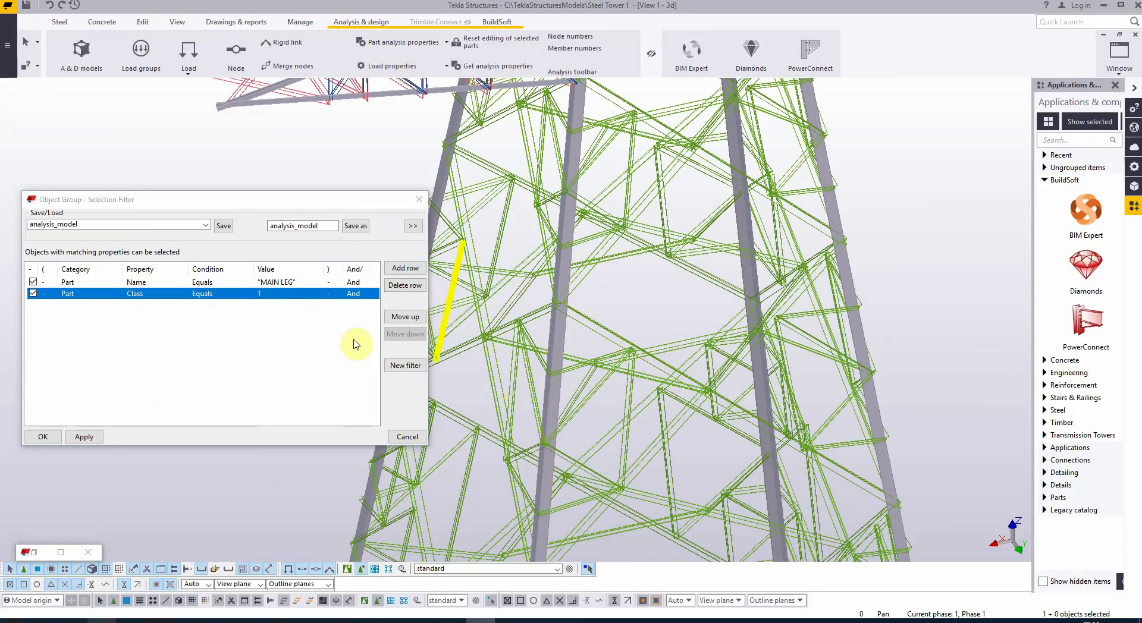
click(354, 226)
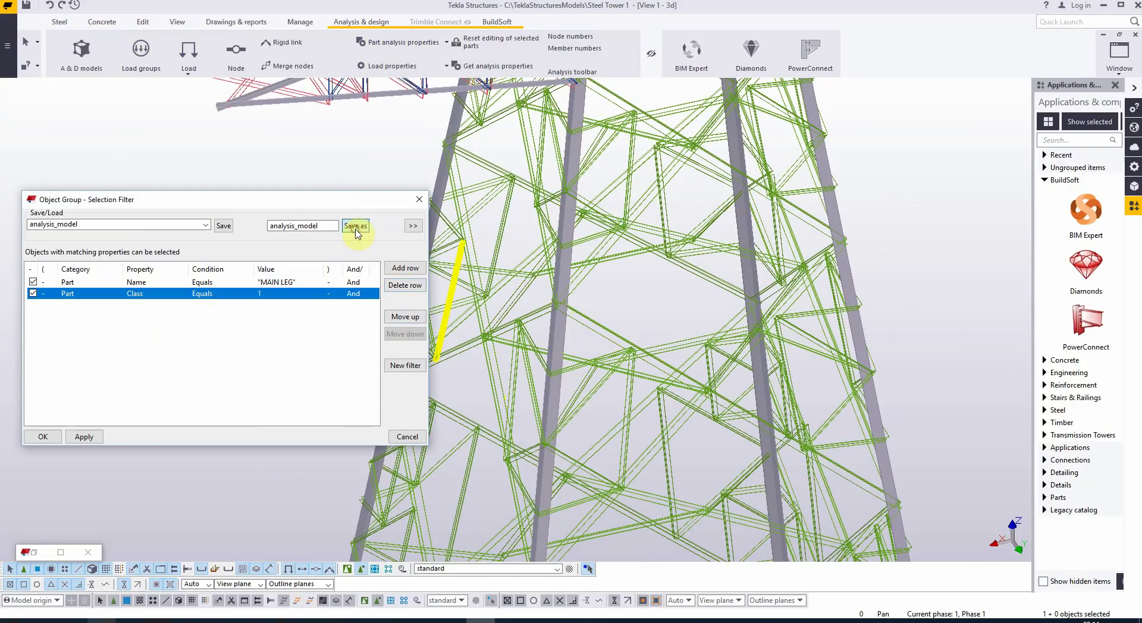
click(80, 439)
Step: Box-select the 28 filtered main legs and add them to Steel AM 1, then deselect
scroll(592, 344, down, 5)
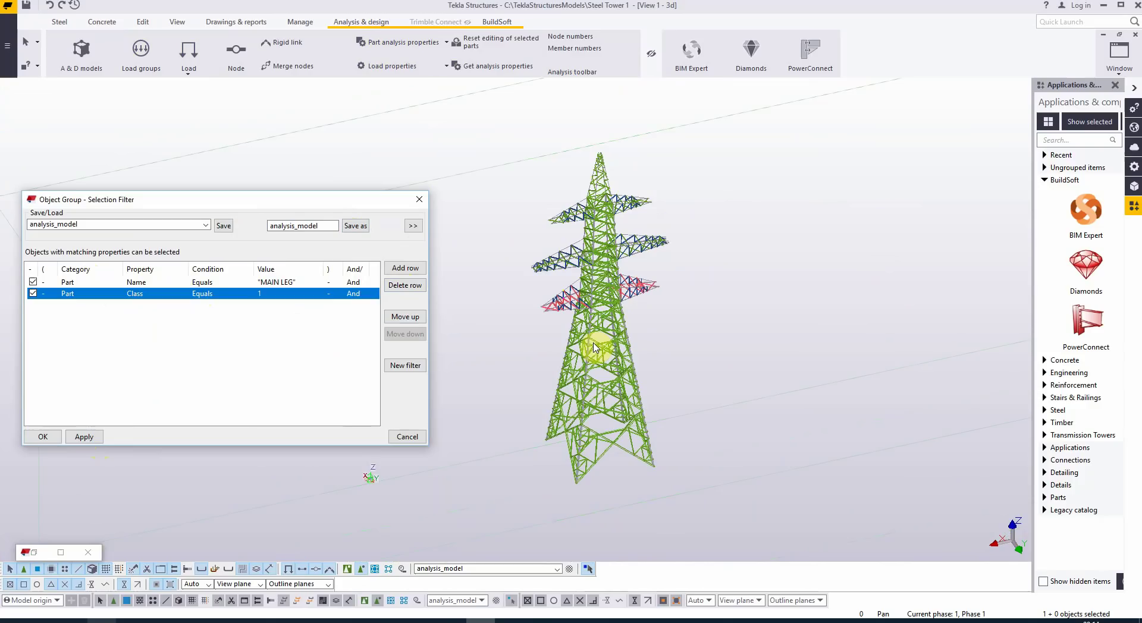
drag(492, 108, 695, 526)
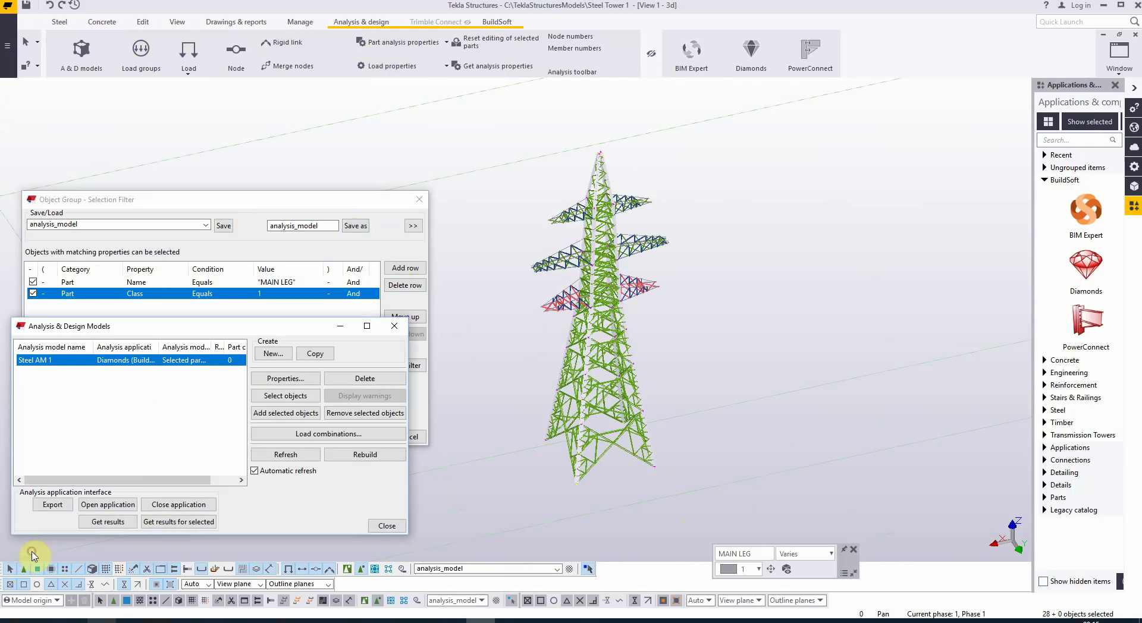
click(275, 414)
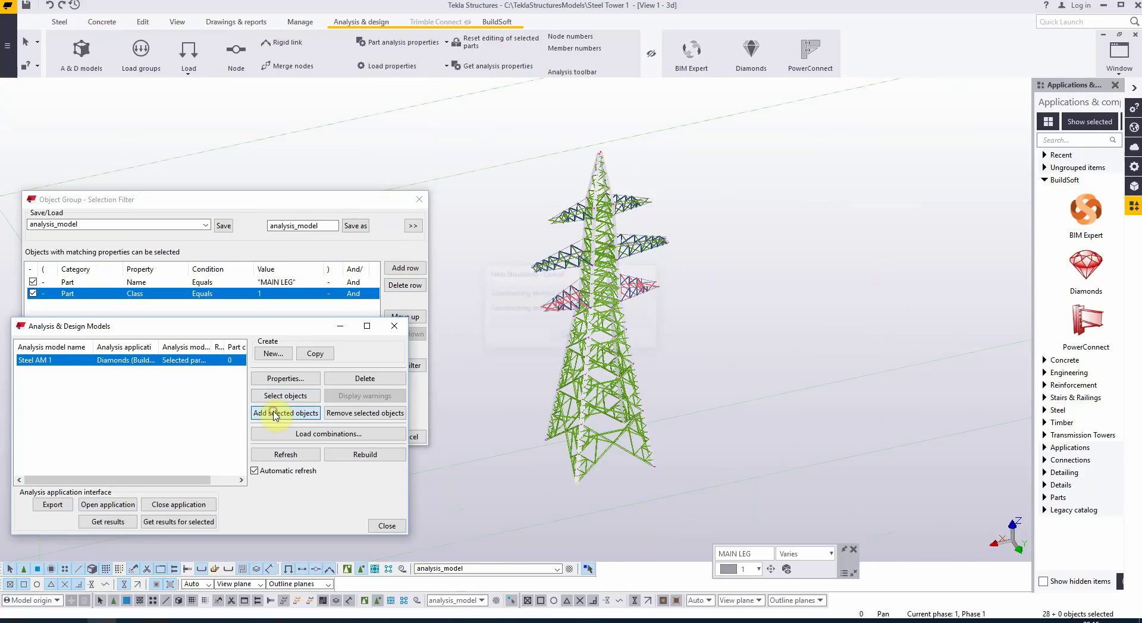
click(341, 326)
click(564, 524)
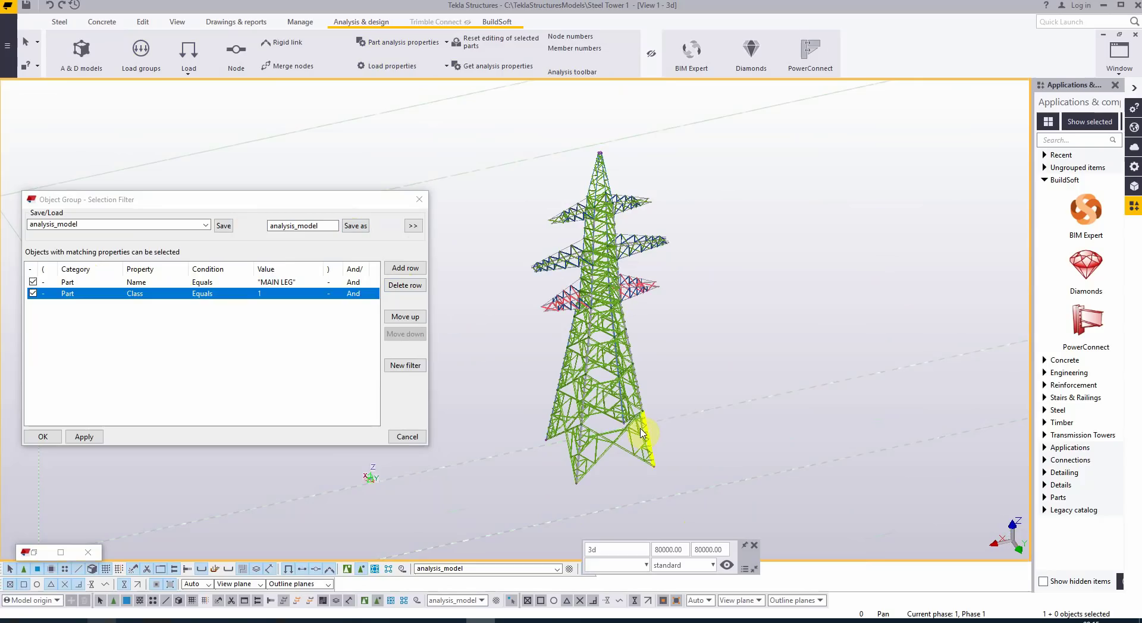
scroll(618, 408, up, 3)
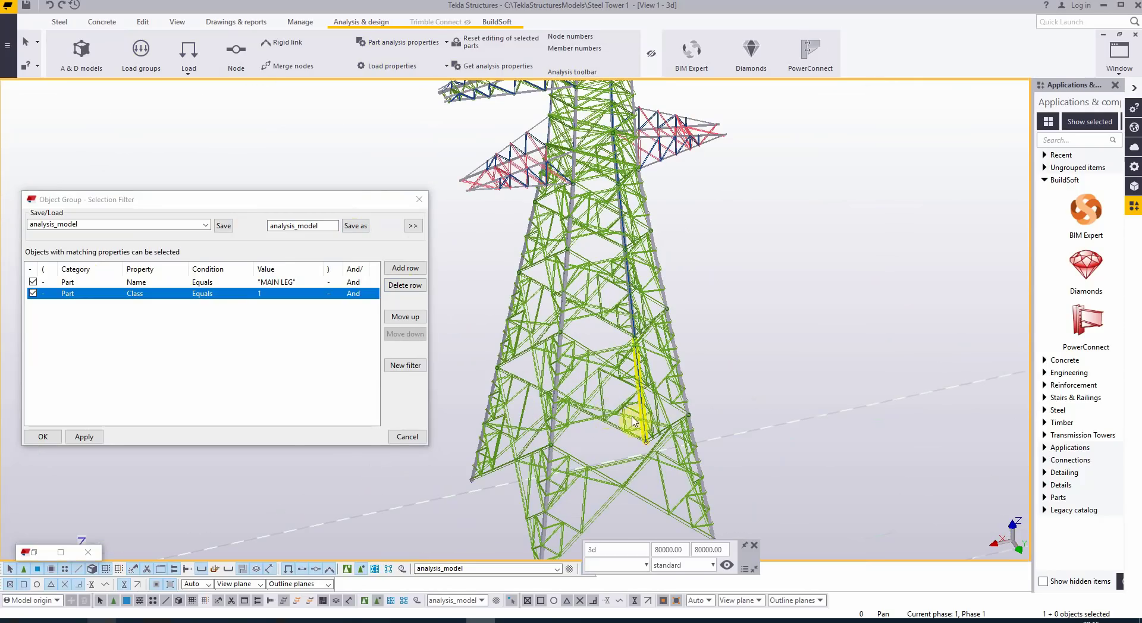
scroll(633, 422, up, 5)
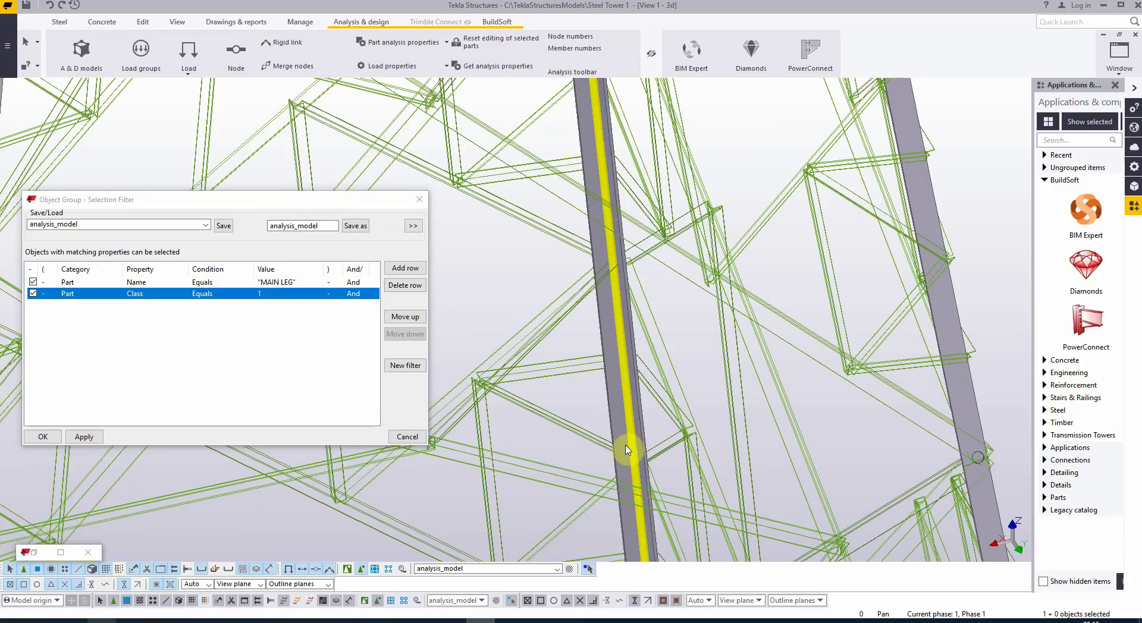
scroll(666, 351, down, 5)
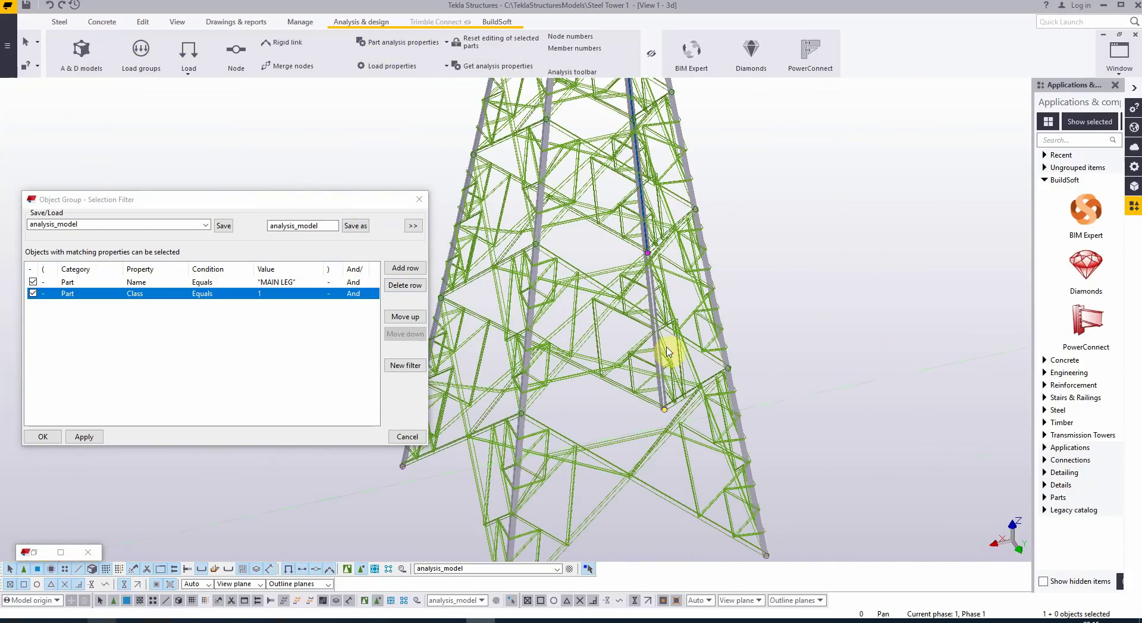
scroll(648, 390, down, 2)
scroll(535, 522, up, 7)
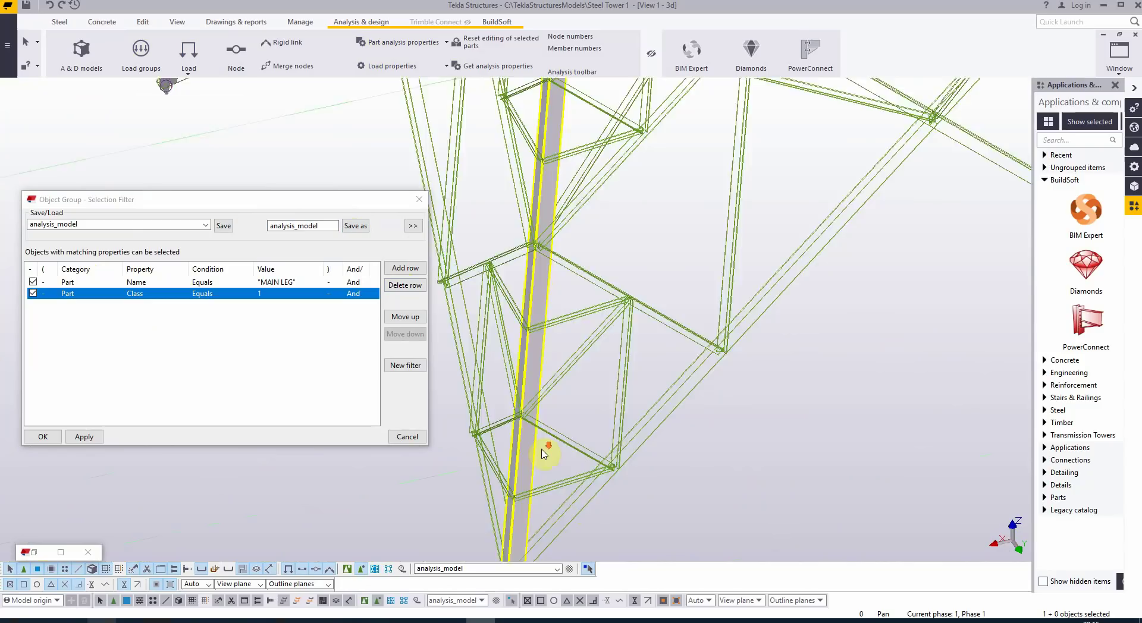
scroll(543, 454, down, 5)
click(693, 183)
scroll(644, 273, up, 5)
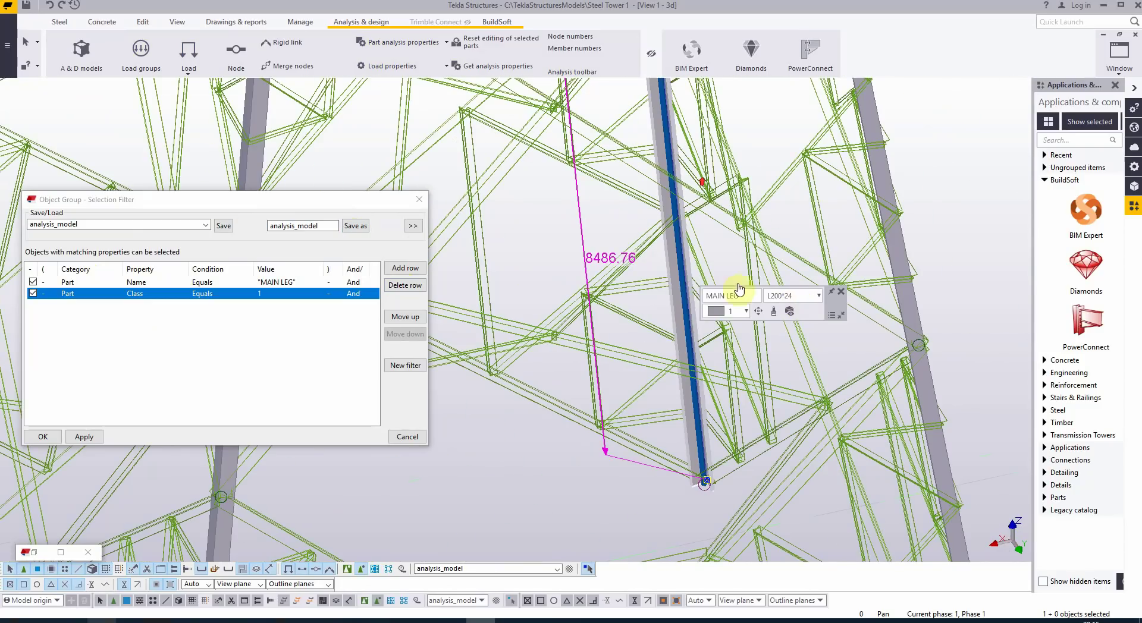
click(645, 274)
scroll(678, 272, up, 5)
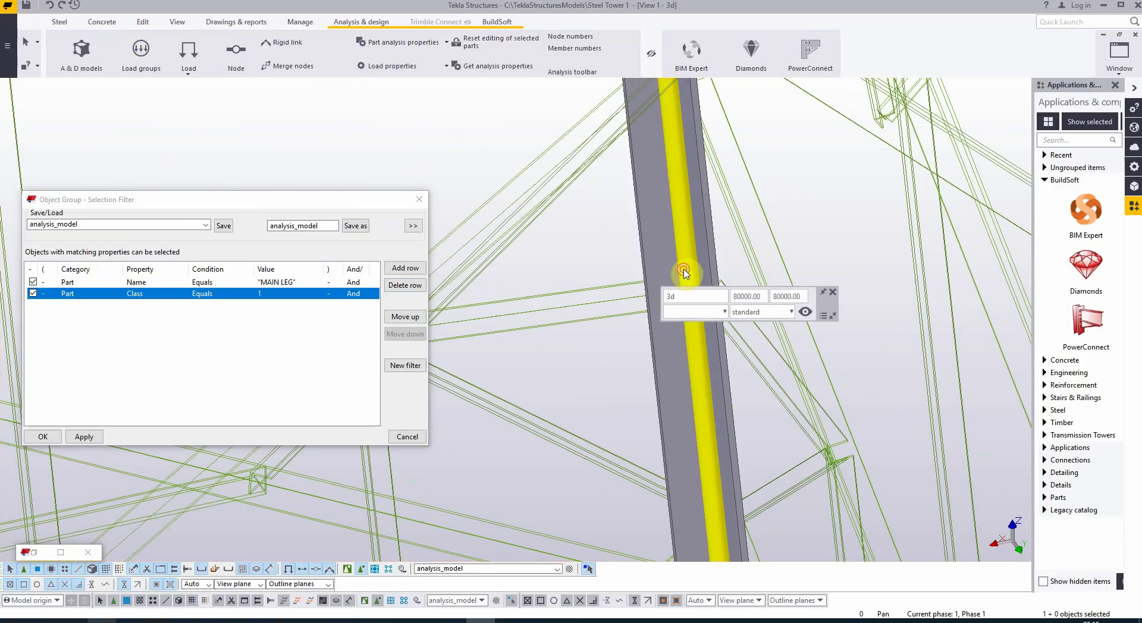
Step: Give the main leg analysis class Column, Reference axis, and Keep axis position Yes
double_click(648, 284)
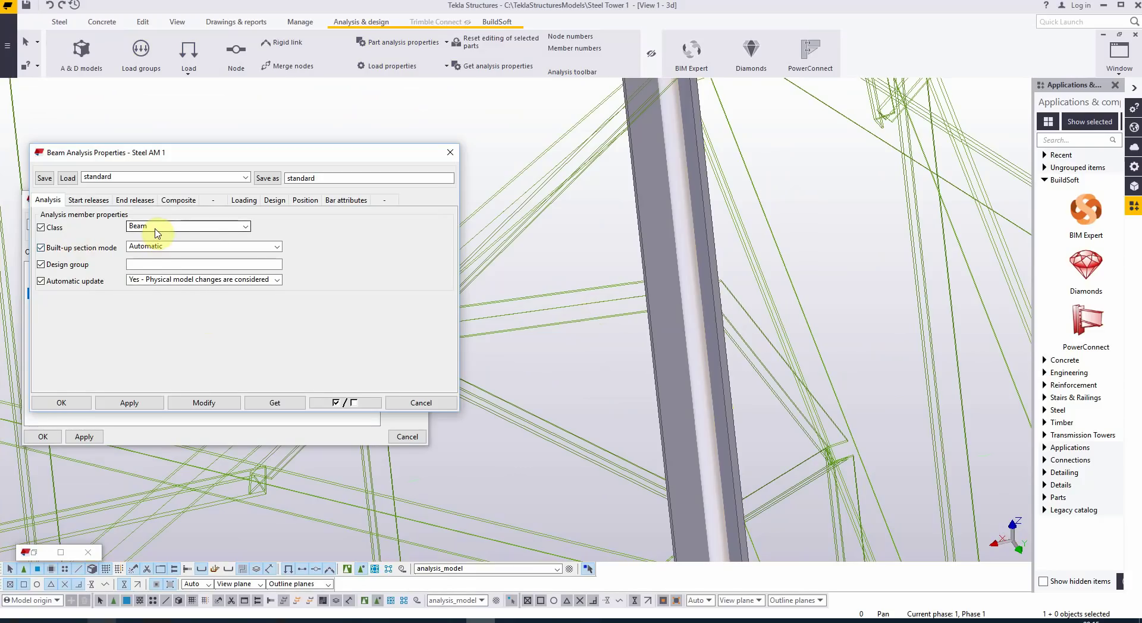
click(231, 228)
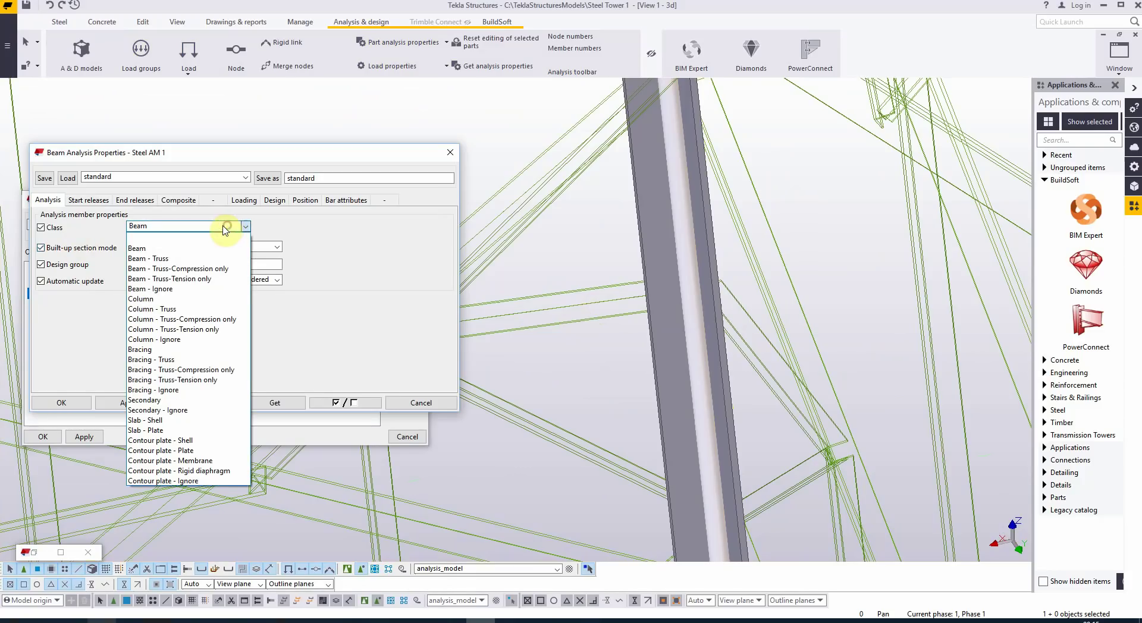
click(195, 299)
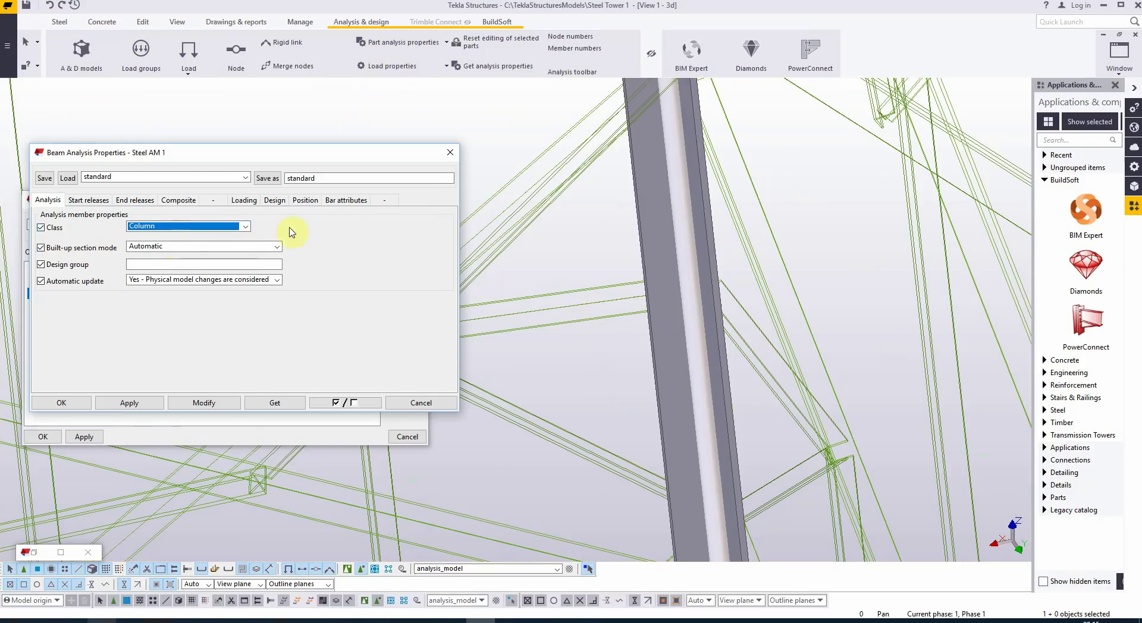
click(306, 201)
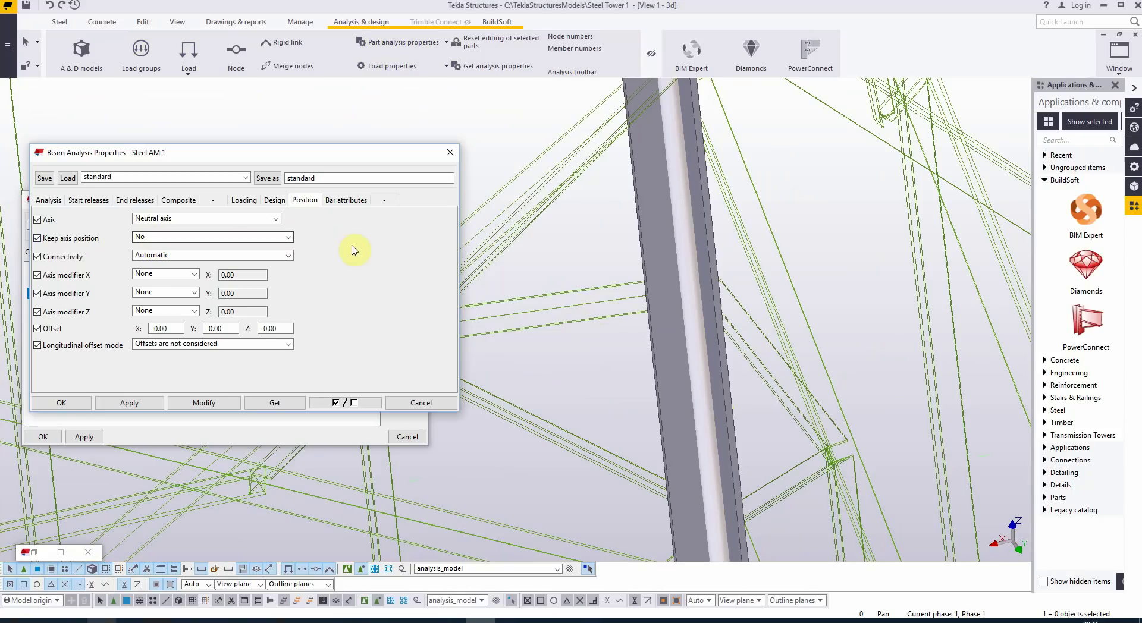
click(276, 218)
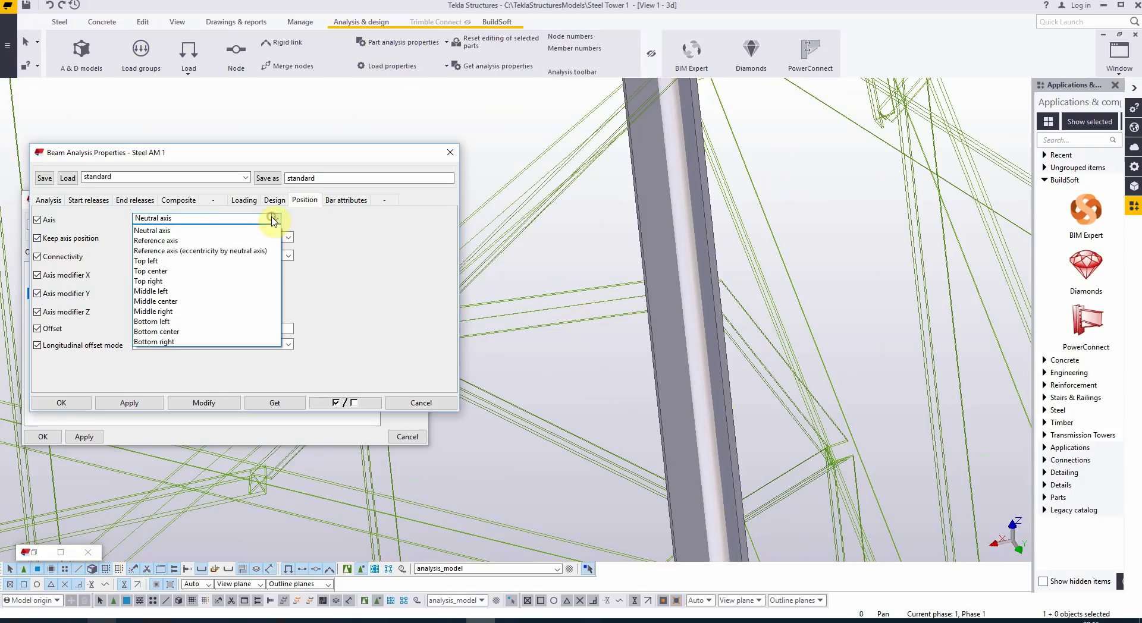
click(213, 240)
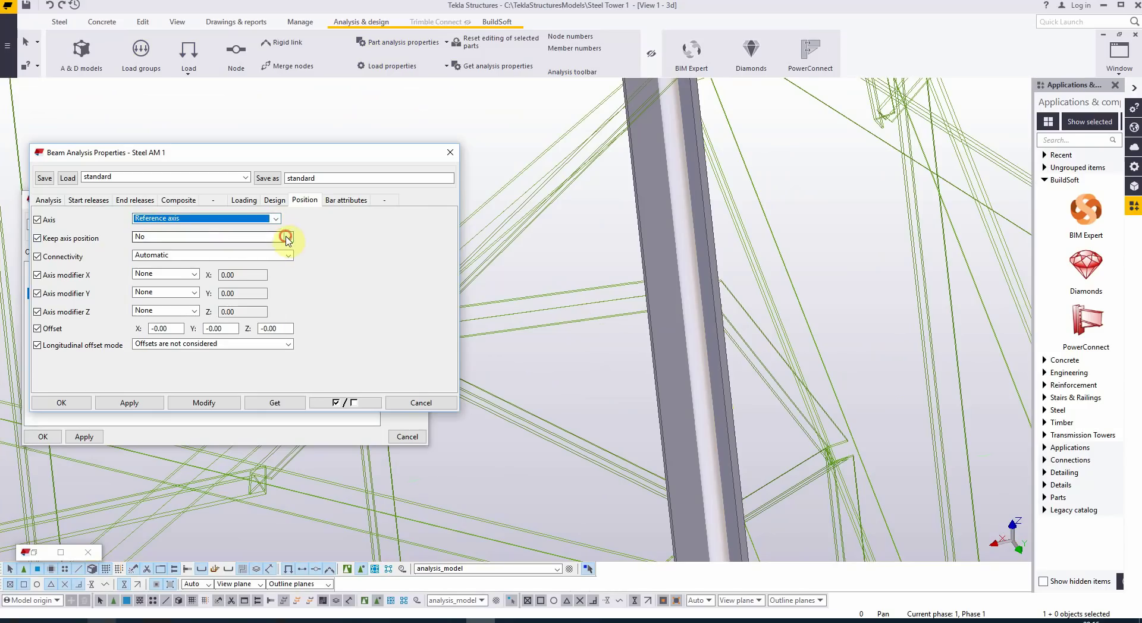
click(288, 238)
click(211, 278)
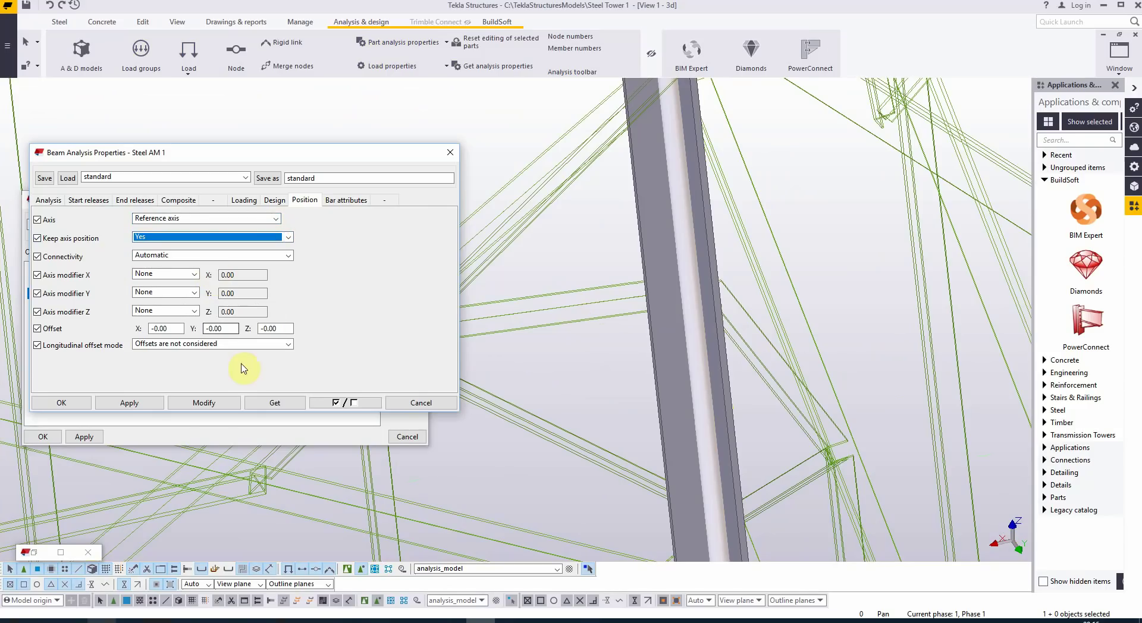
click(205, 403)
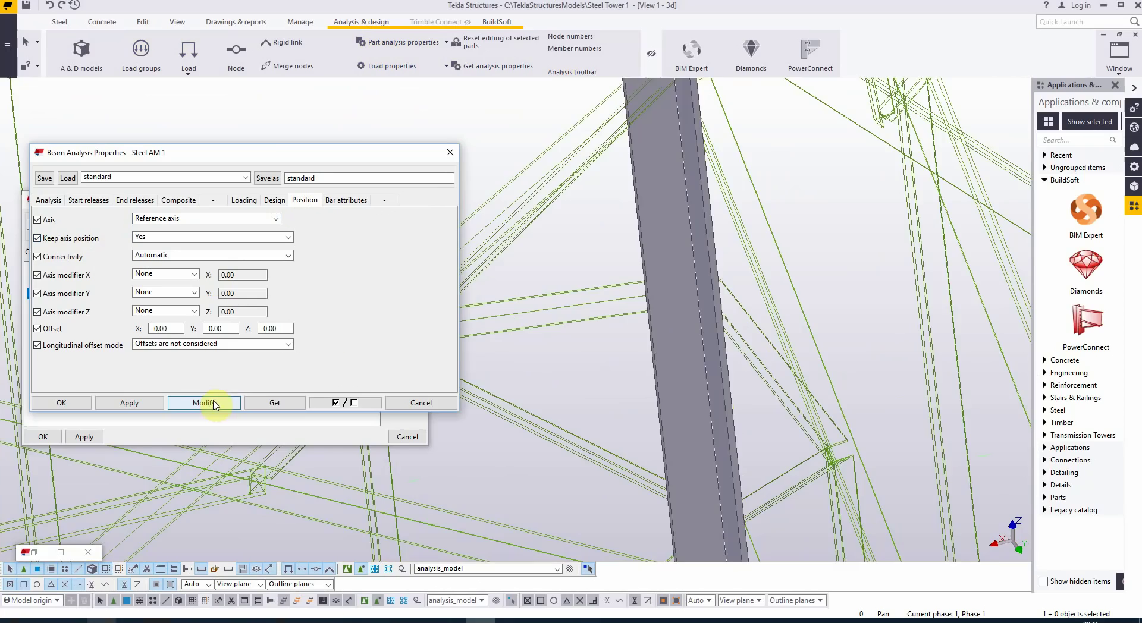
Step: Apply the Column, Reference-axis, keep-axis properties to all selected main legs and close the window
scroll(677, 331, down, 10)
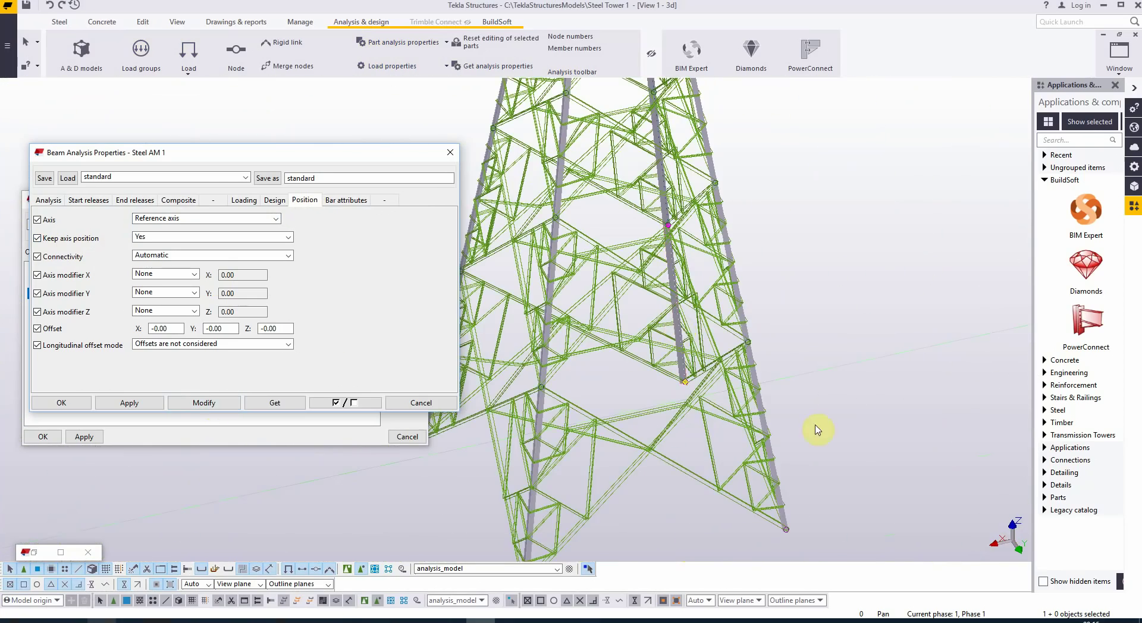
scroll(744, 491, down, 6)
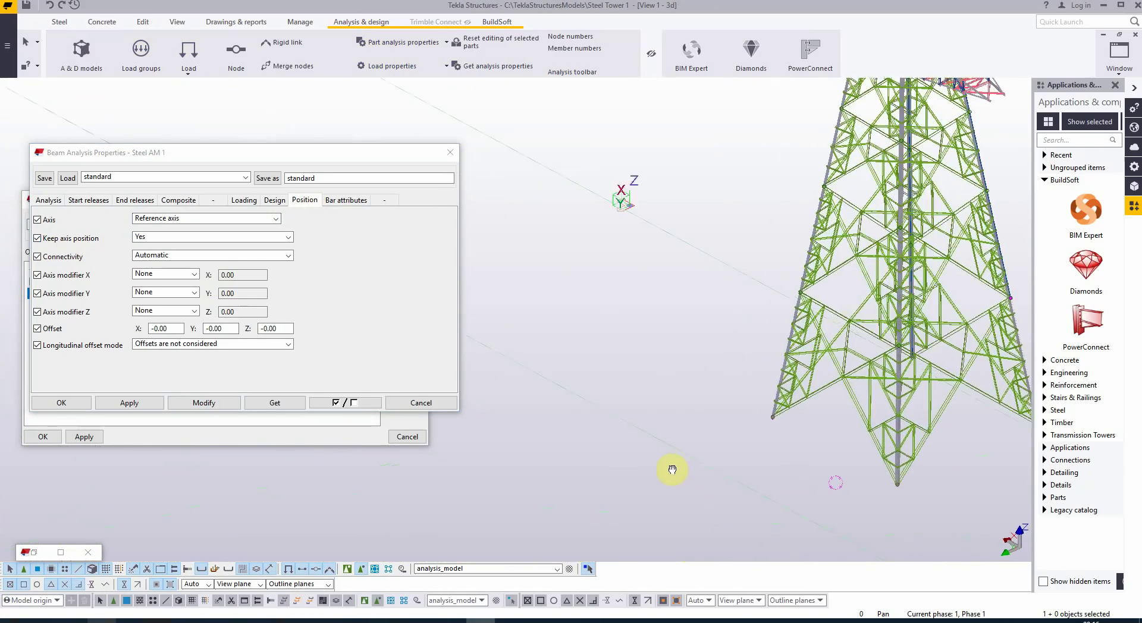
scroll(743, 327, up, 10)
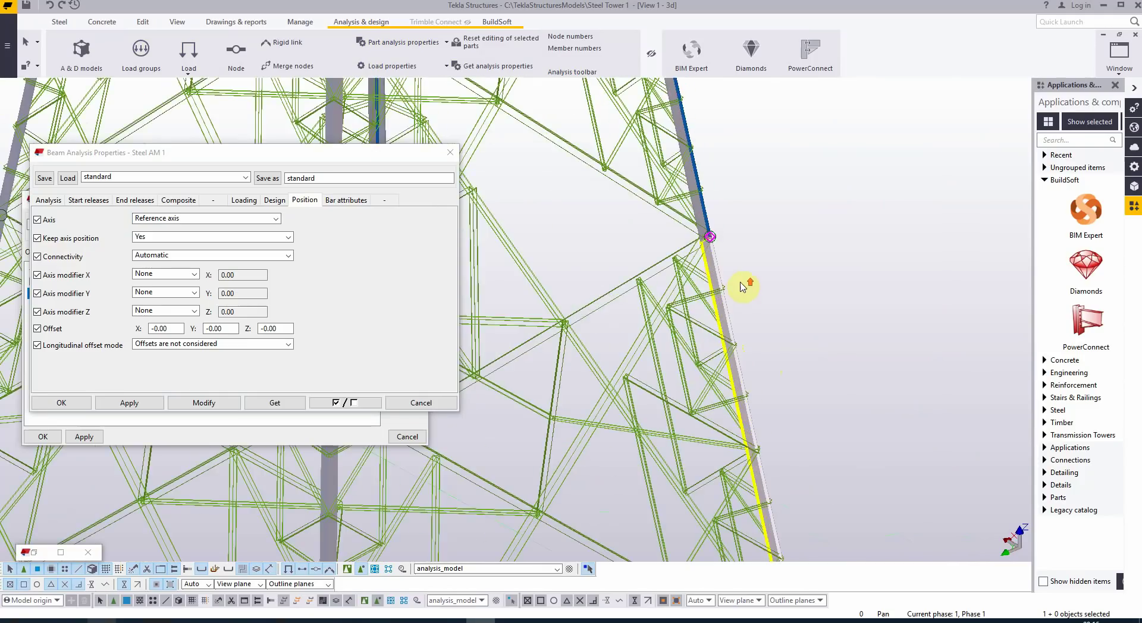
scroll(692, 208, down, 10)
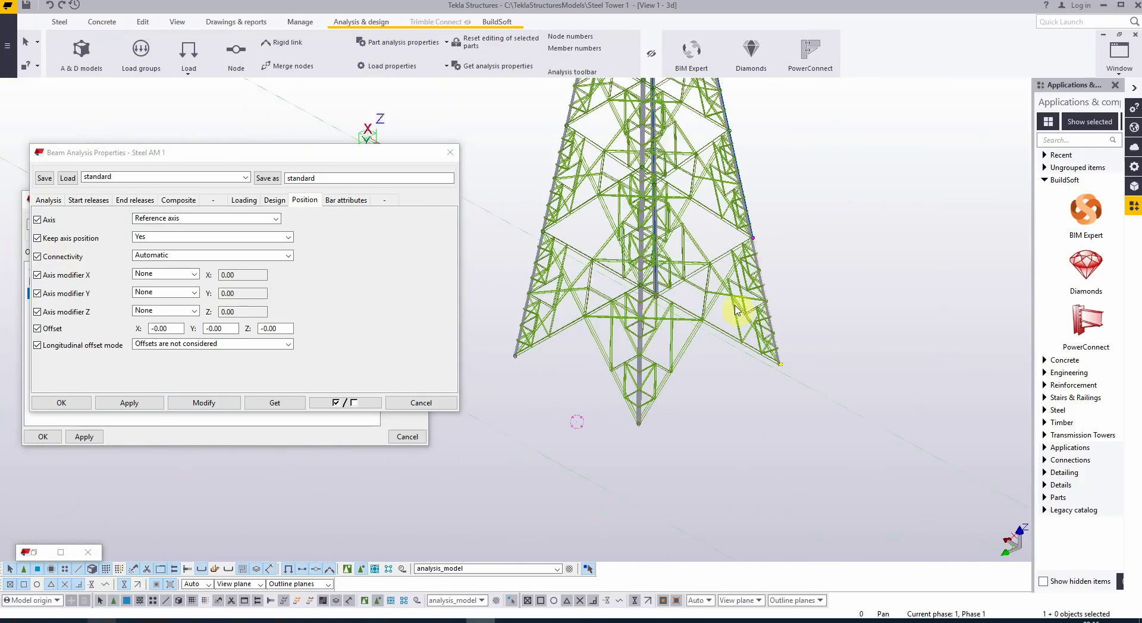
scroll(633, 446, up, 2)
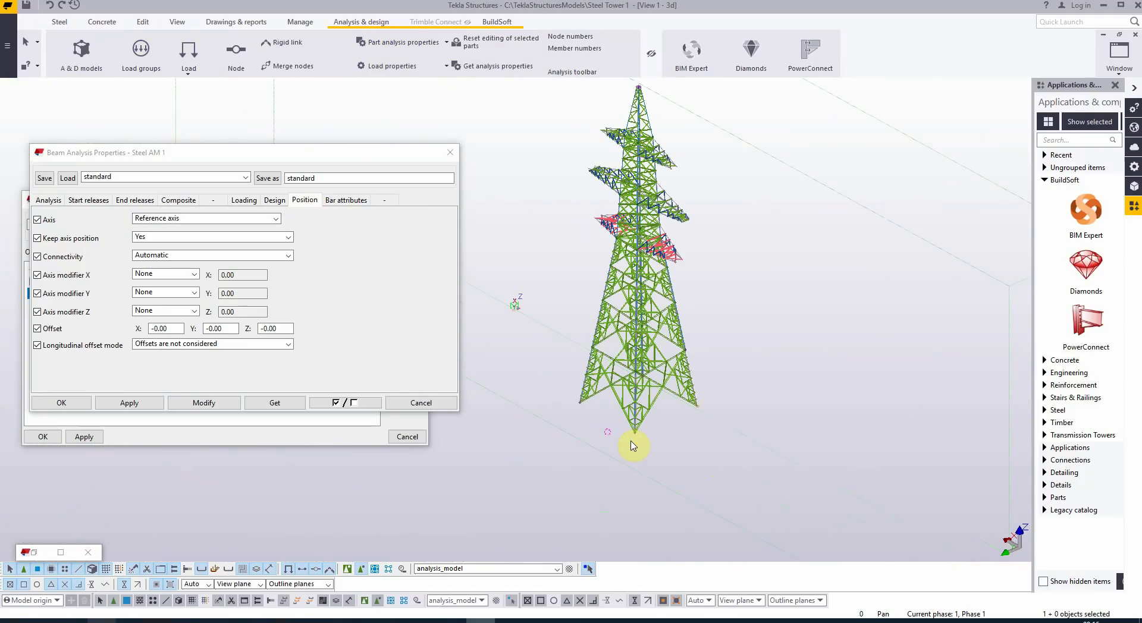
drag(557, 83, 744, 467)
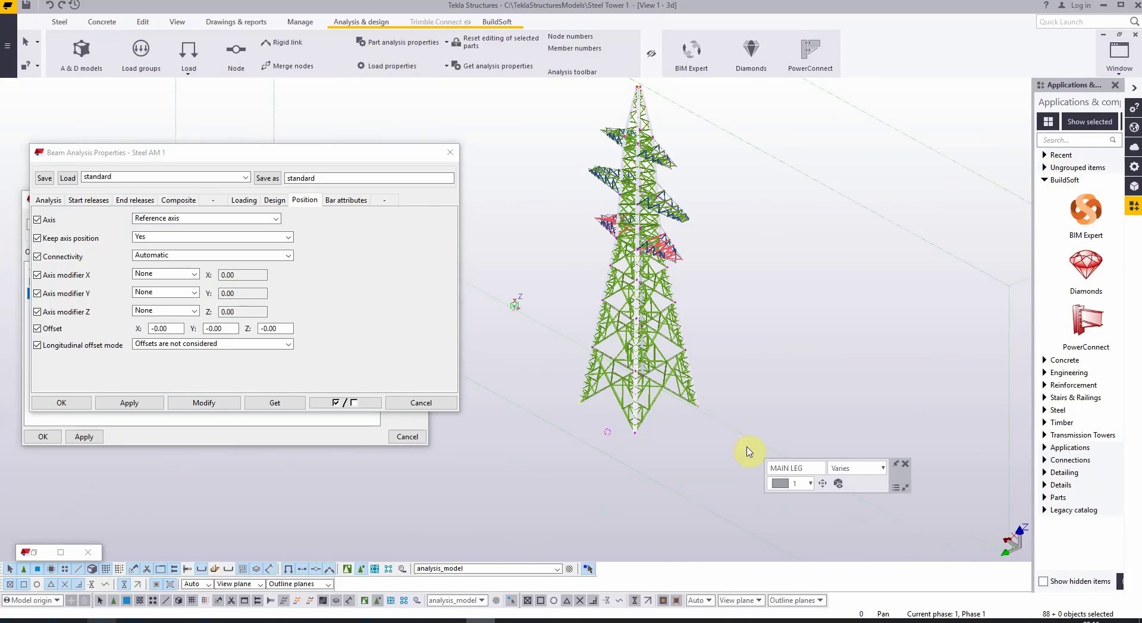
click(207, 400)
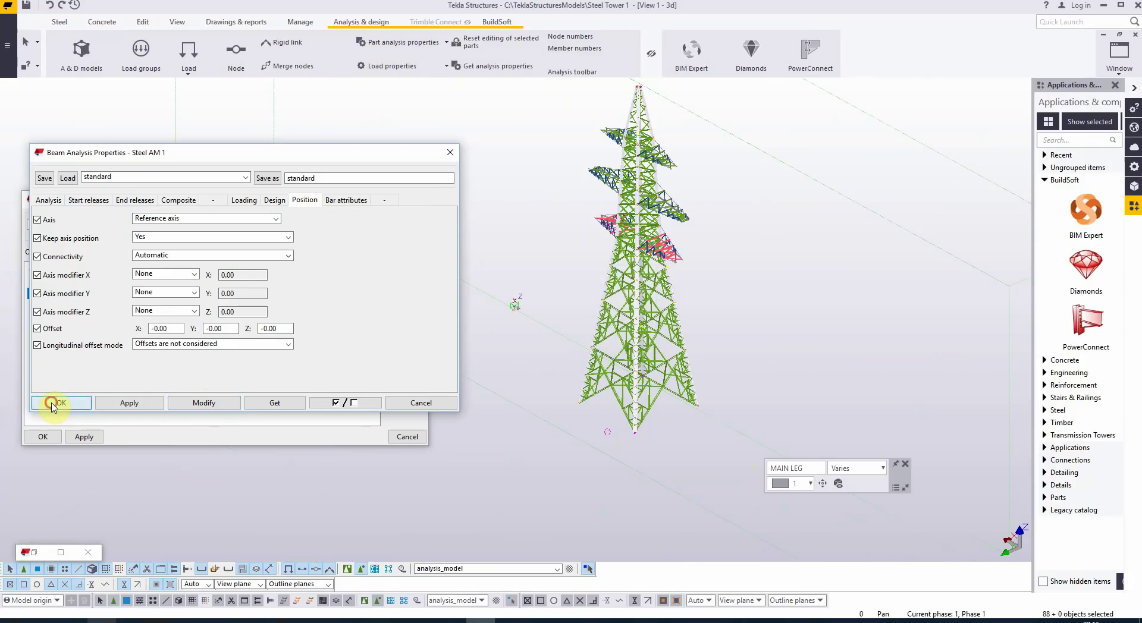
click(52, 405)
scroll(637, 445, up, 5)
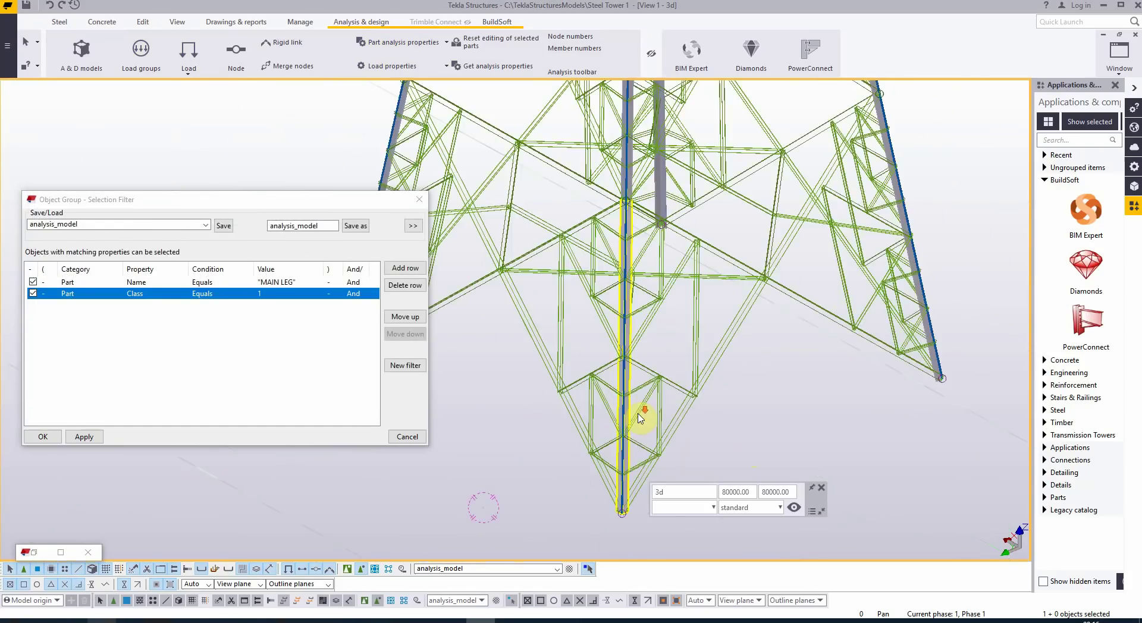
scroll(598, 434, down, 6)
ctrl+middle_drag(493, 457, 639, 452)
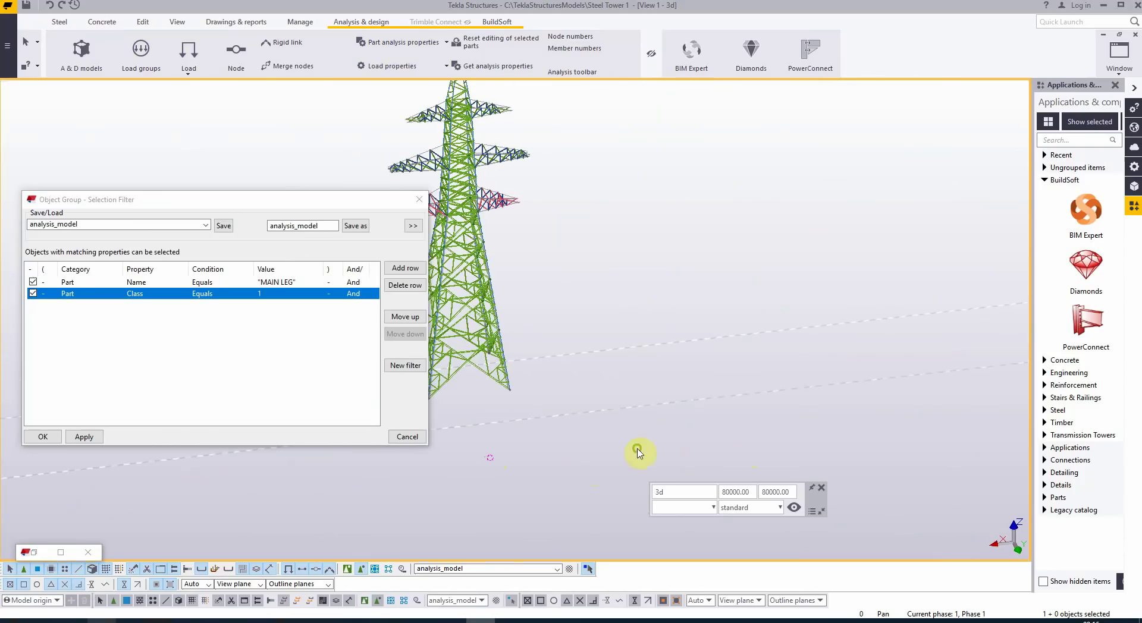
scroll(858, 357, down, 3)
Step: Change the filter's Name value to ARM_BRACE, apply it, and box-select the 56 arm-brace parts
scroll(705, 249, up, 5)
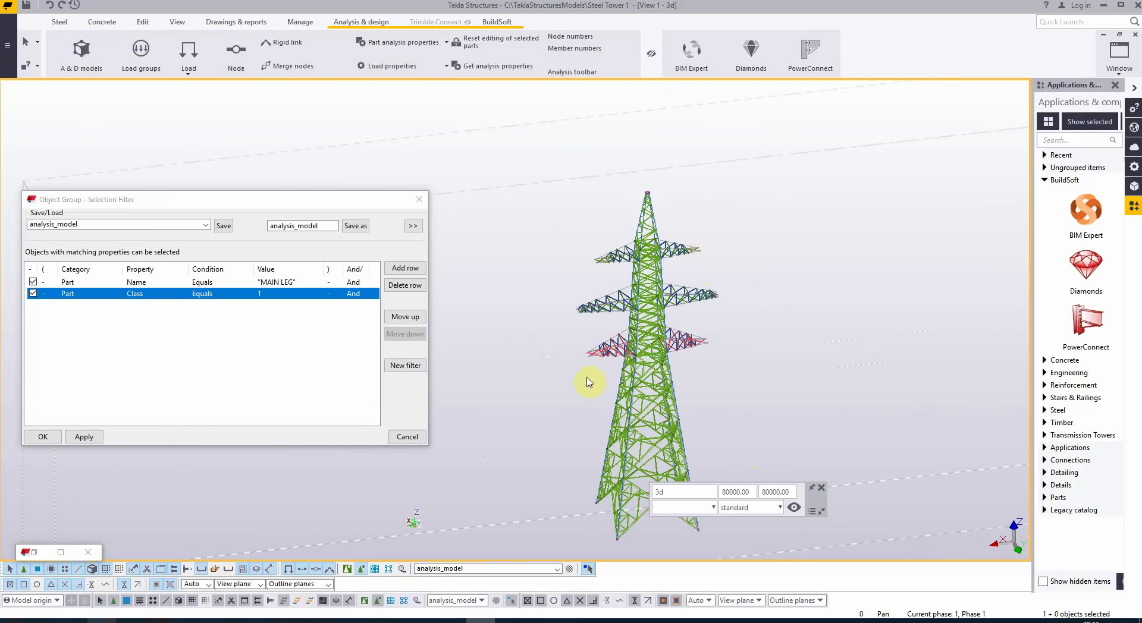
scroll(547, 319, down, 2)
scroll(530, 308, up, 2)
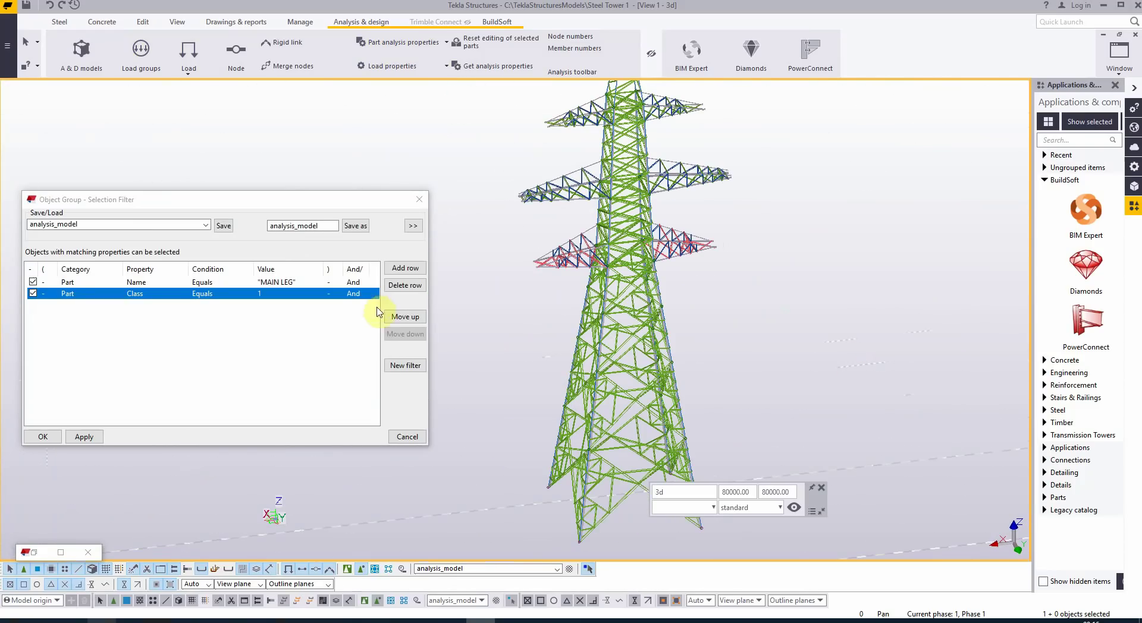
scroll(520, 364, down, 2)
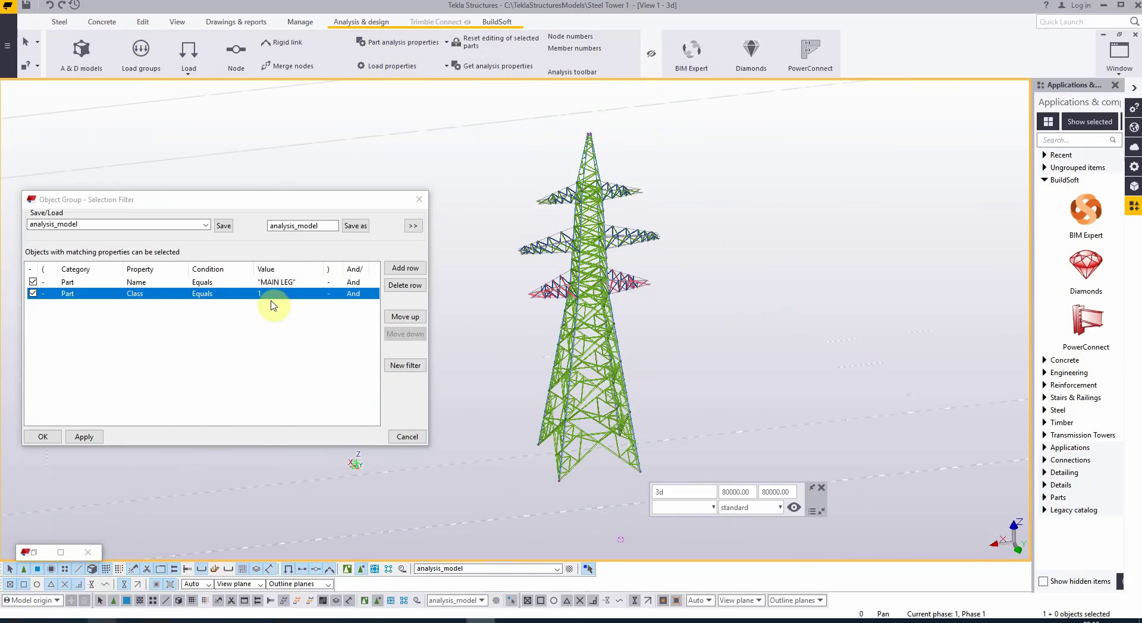
click(311, 283)
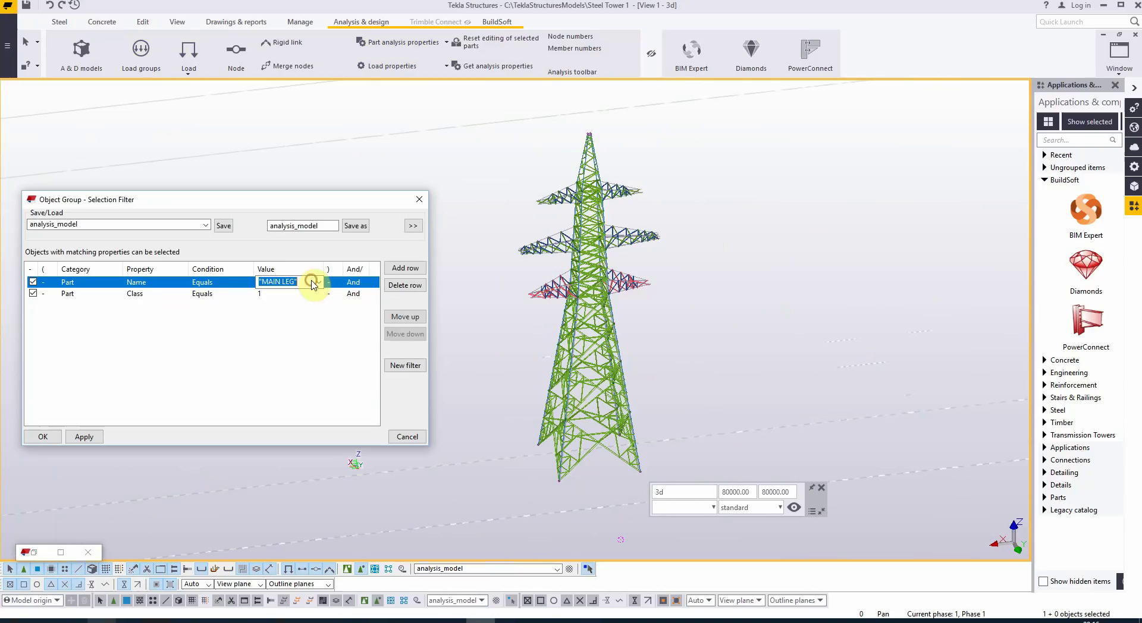
click(310, 284)
click(295, 325)
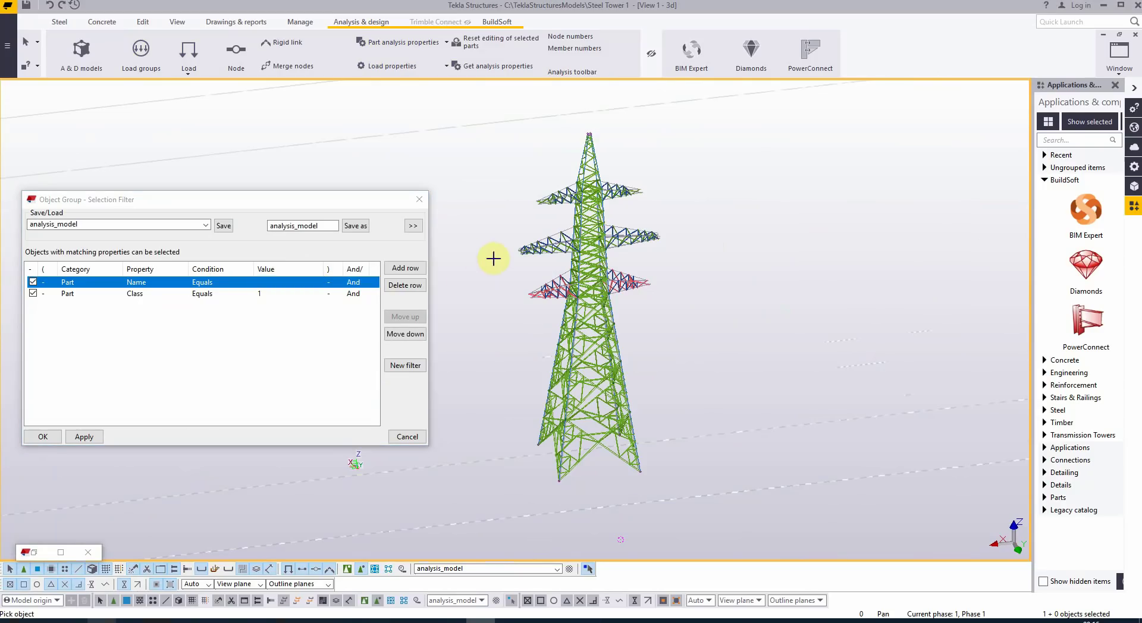
scroll(568, 268, up, 6)
click(556, 258)
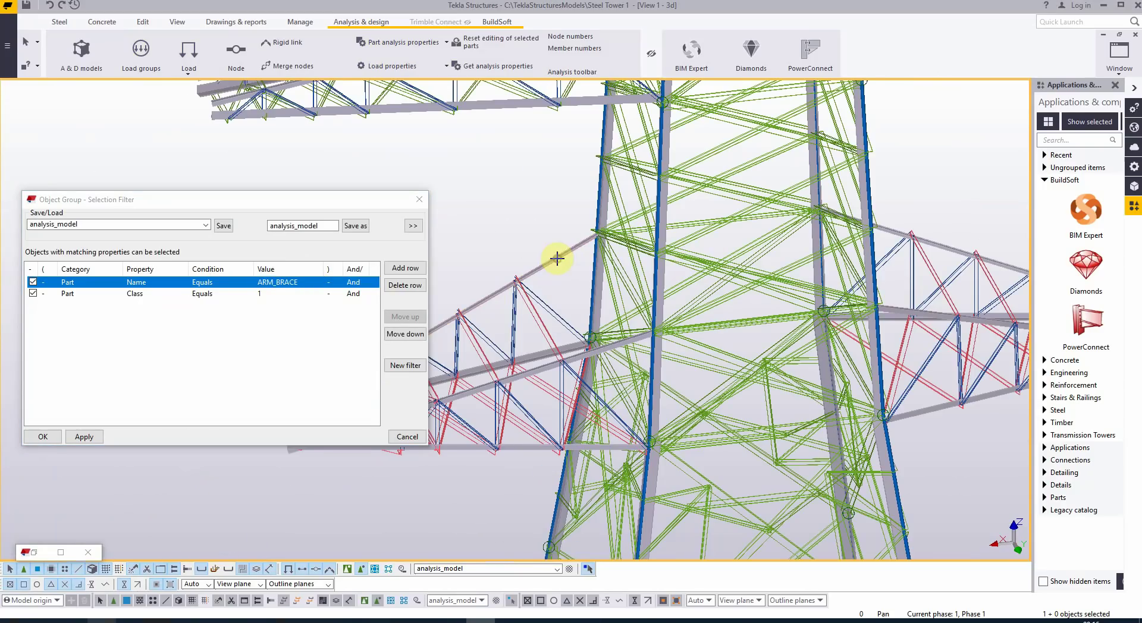
key(Home)
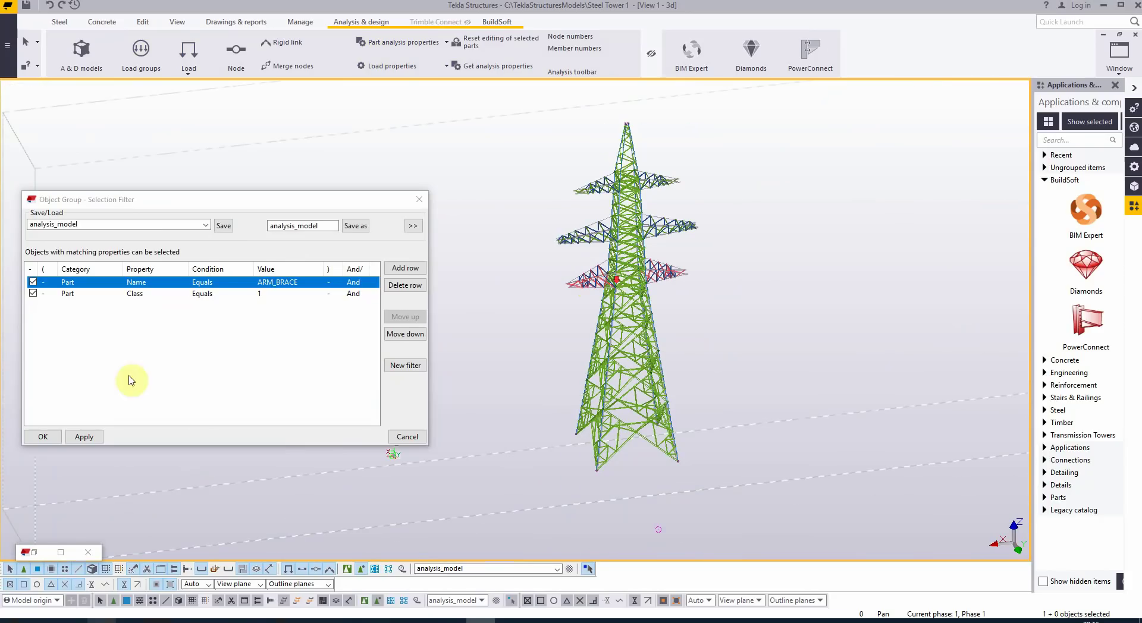
click(84, 437)
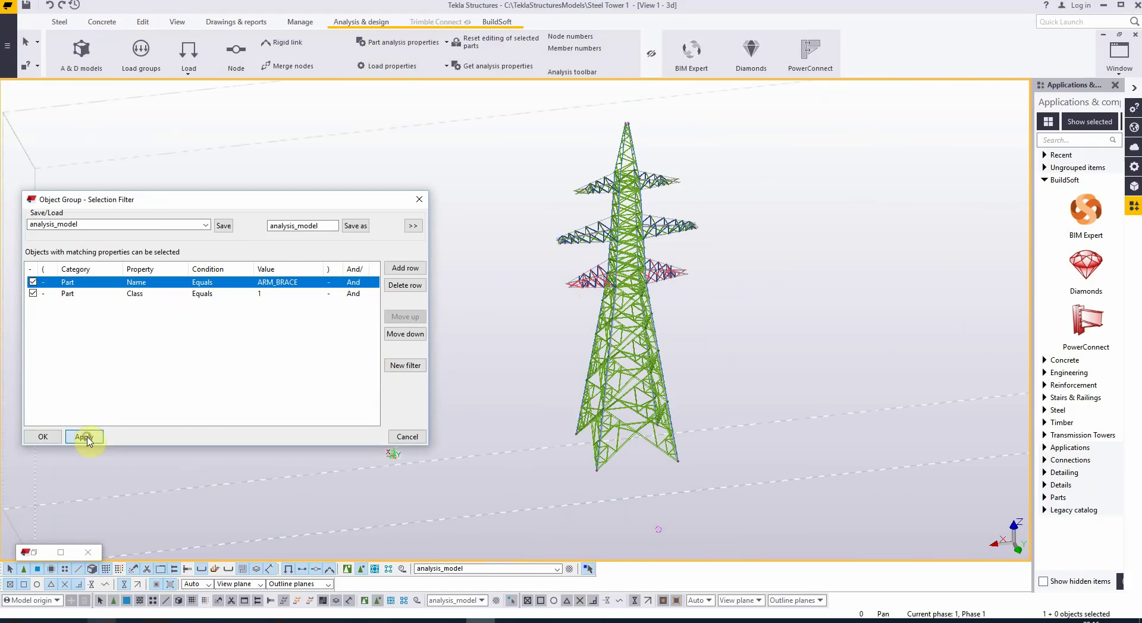
drag(559, 206, 720, 502)
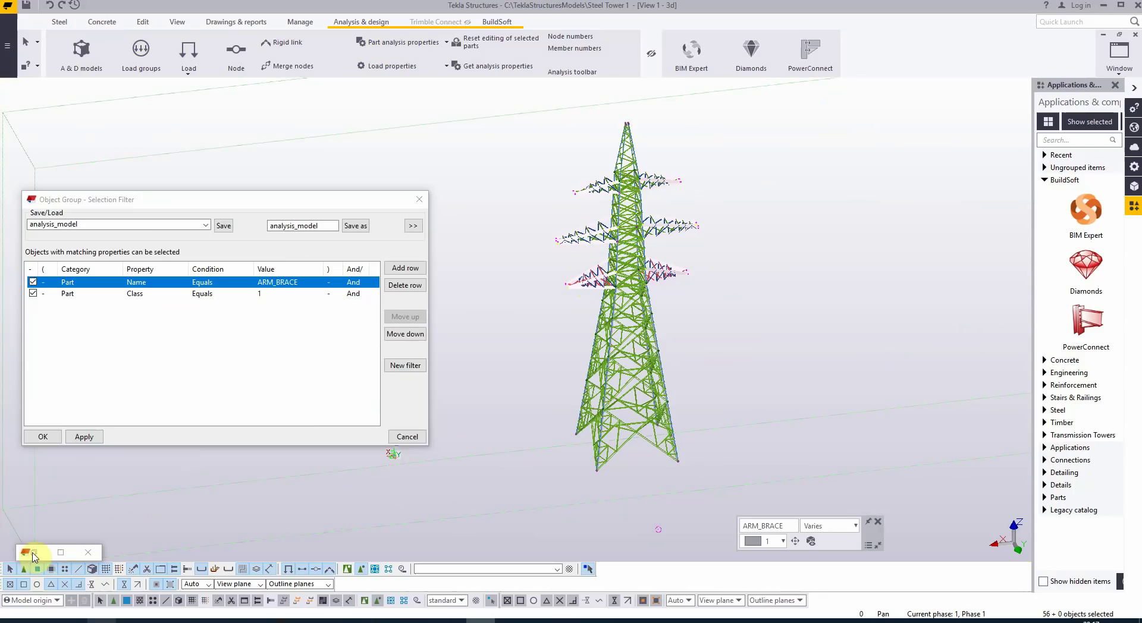
Step: Add the selected arm-brace parts to Steel AM 1, then select a single lower-arm part
click(34, 557)
click(278, 416)
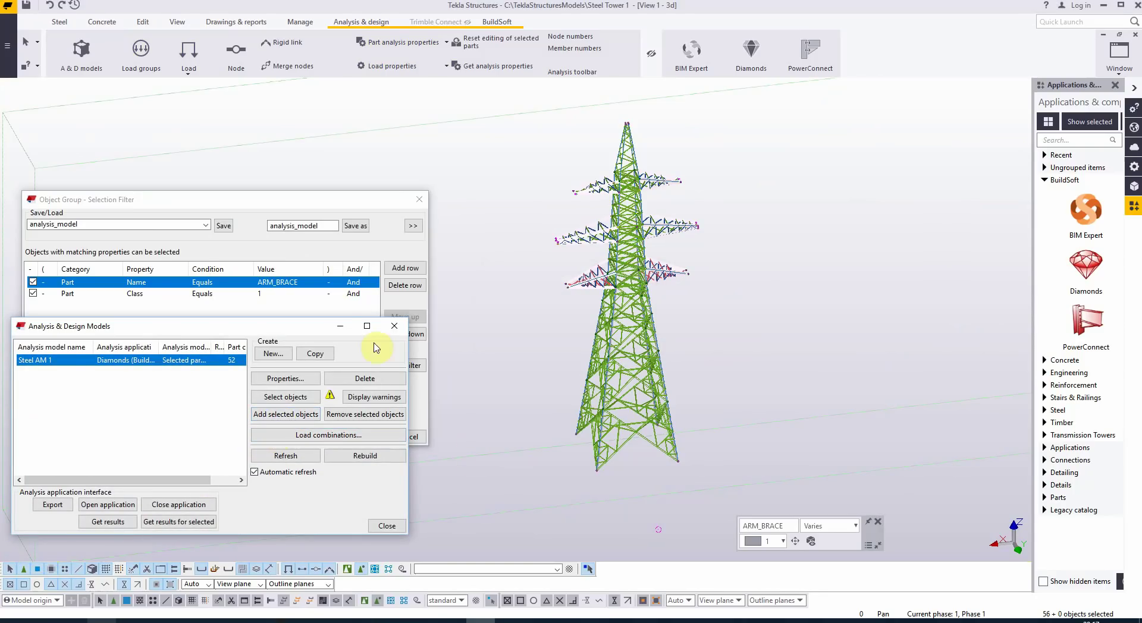
click(341, 326)
click(656, 271)
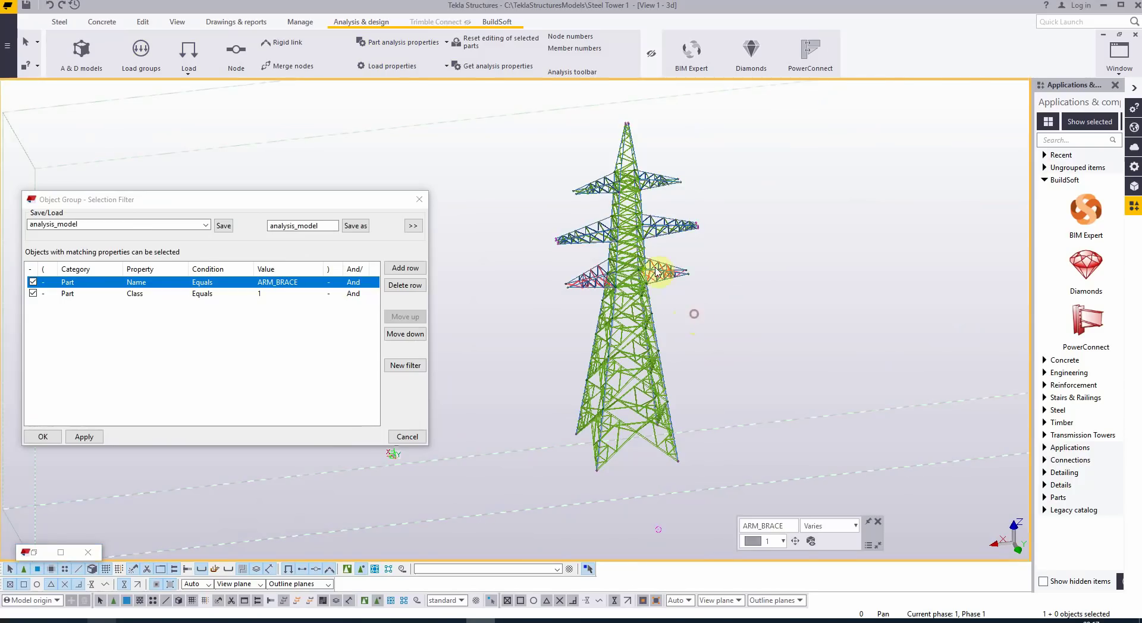
scroll(656, 272, up, 10)
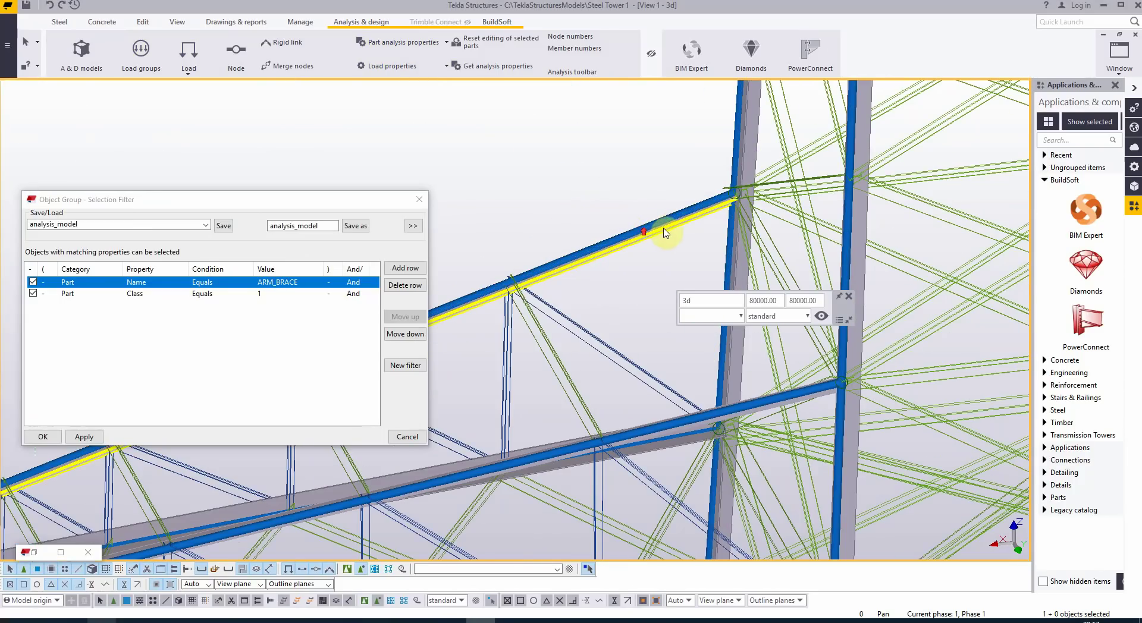
scroll(667, 226, up, 5)
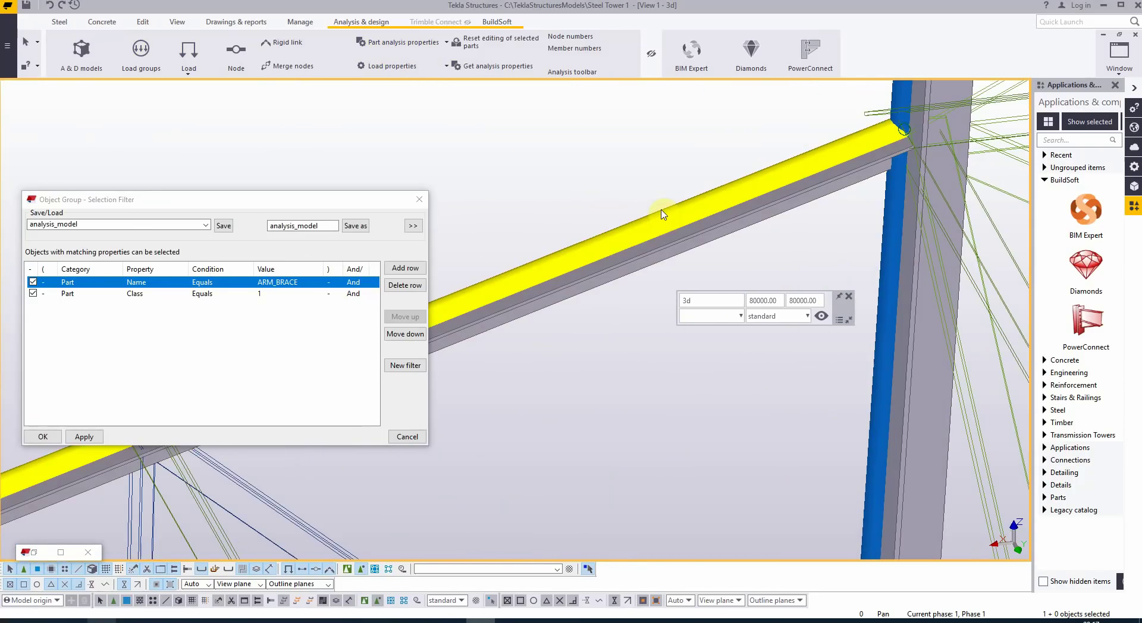
Step: Set the arm members' analysis class to Beam and apply it to all box-selected arms
double_click(663, 216)
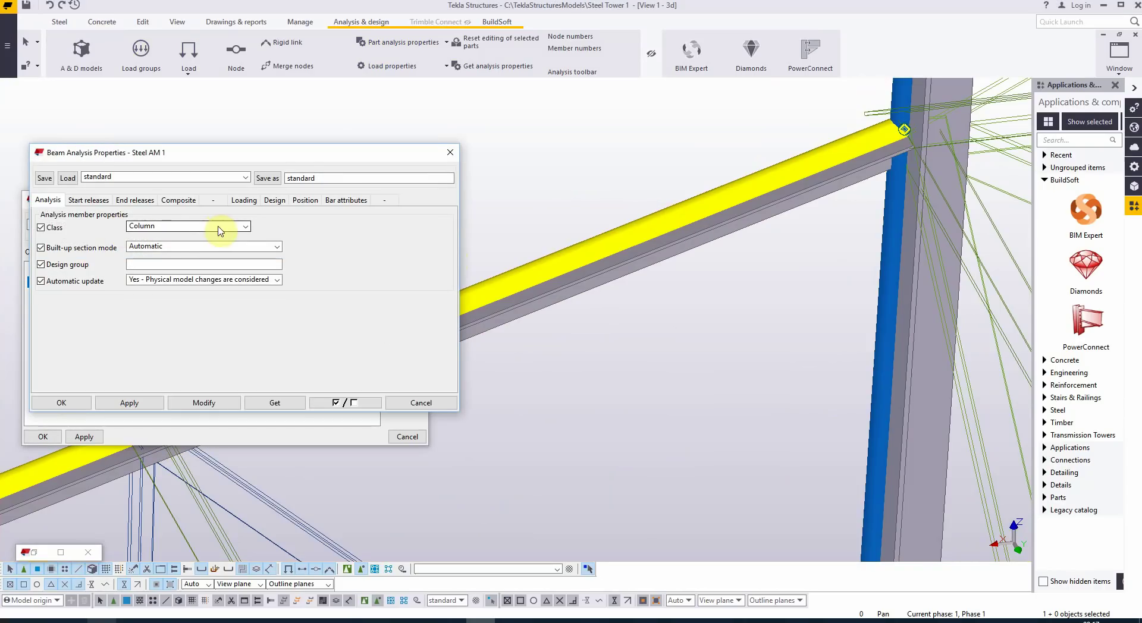
click(245, 226)
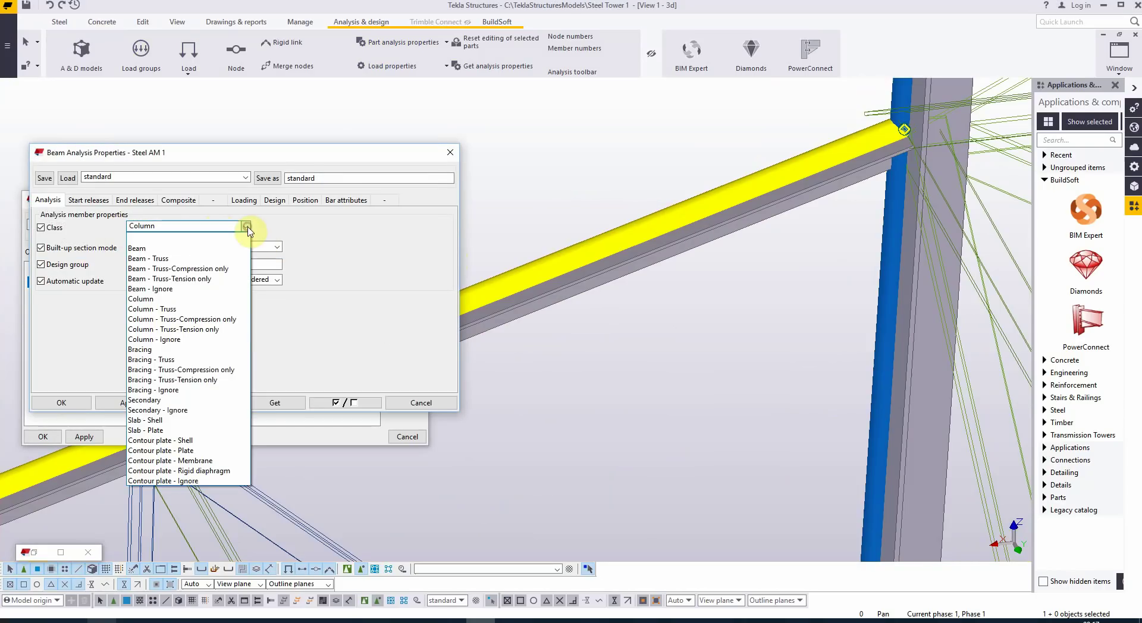
click(218, 248)
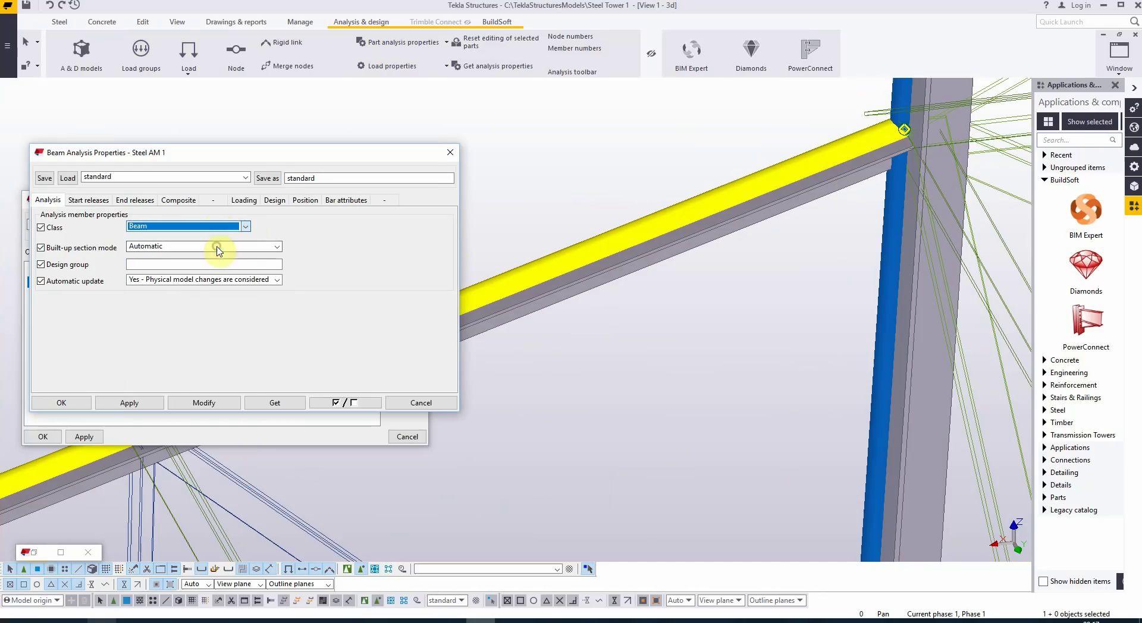
click(311, 202)
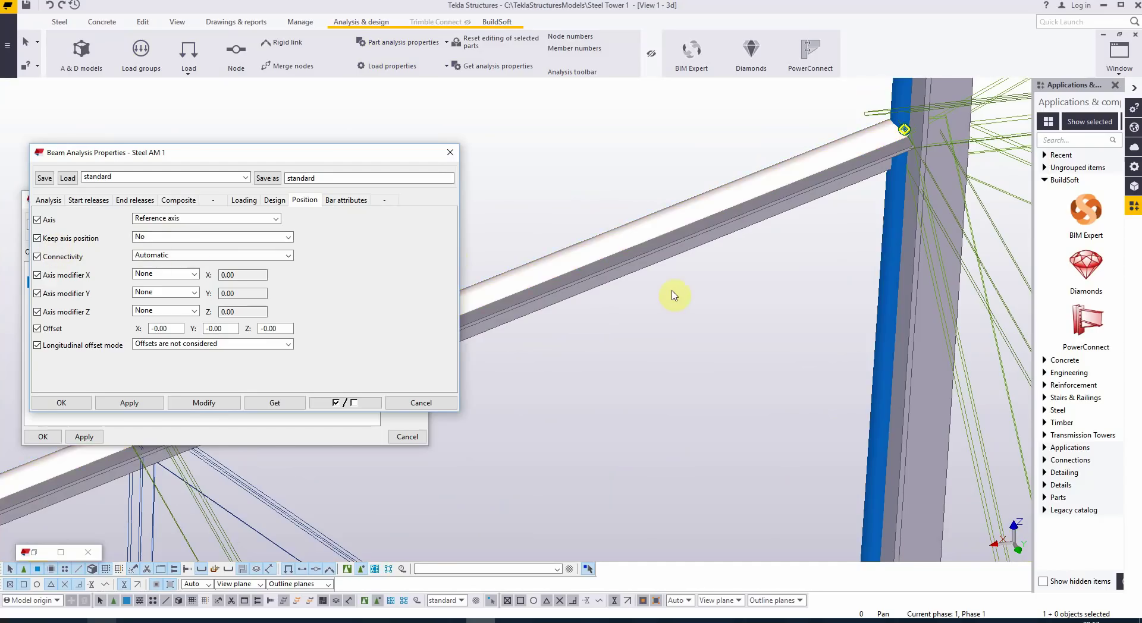
scroll(672, 289, down, 10)
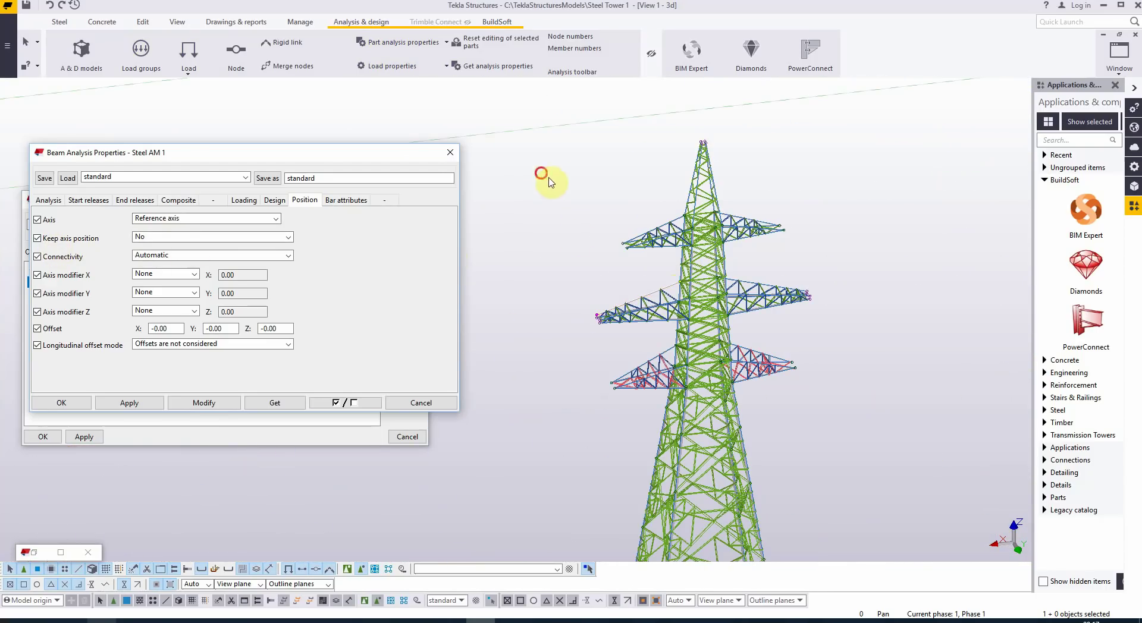
drag(540, 173, 845, 443)
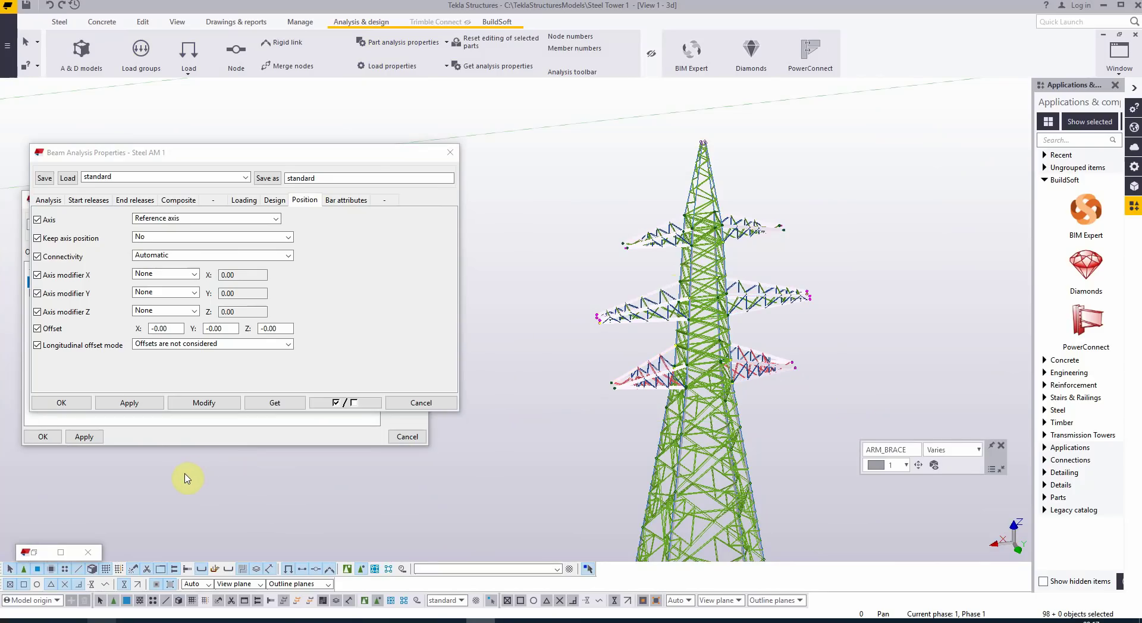
click(204, 402)
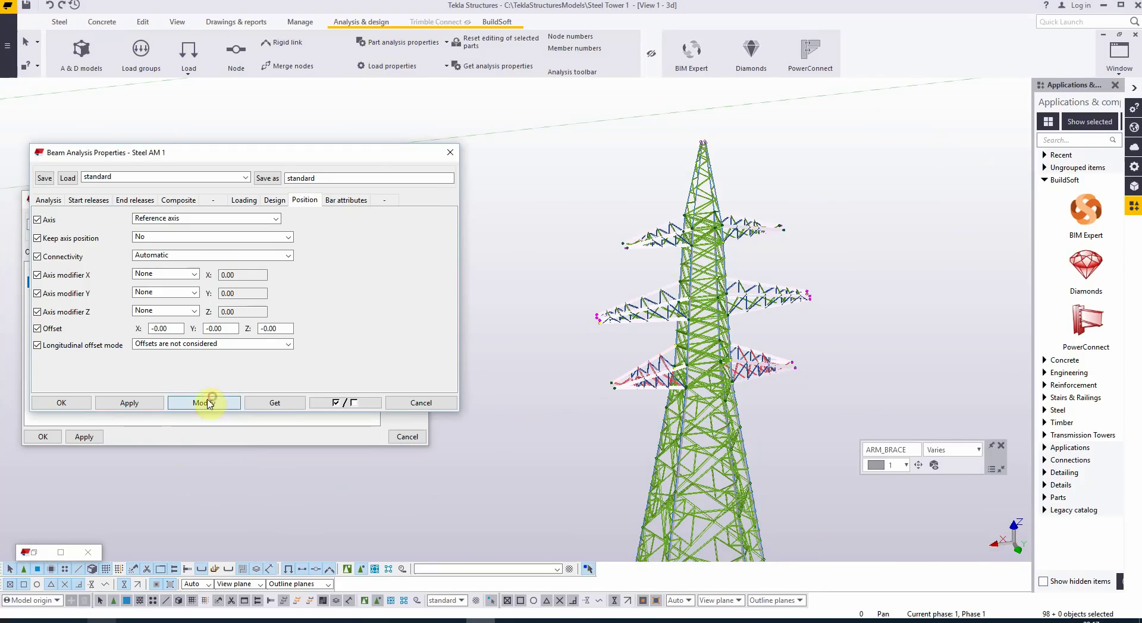
click(69, 404)
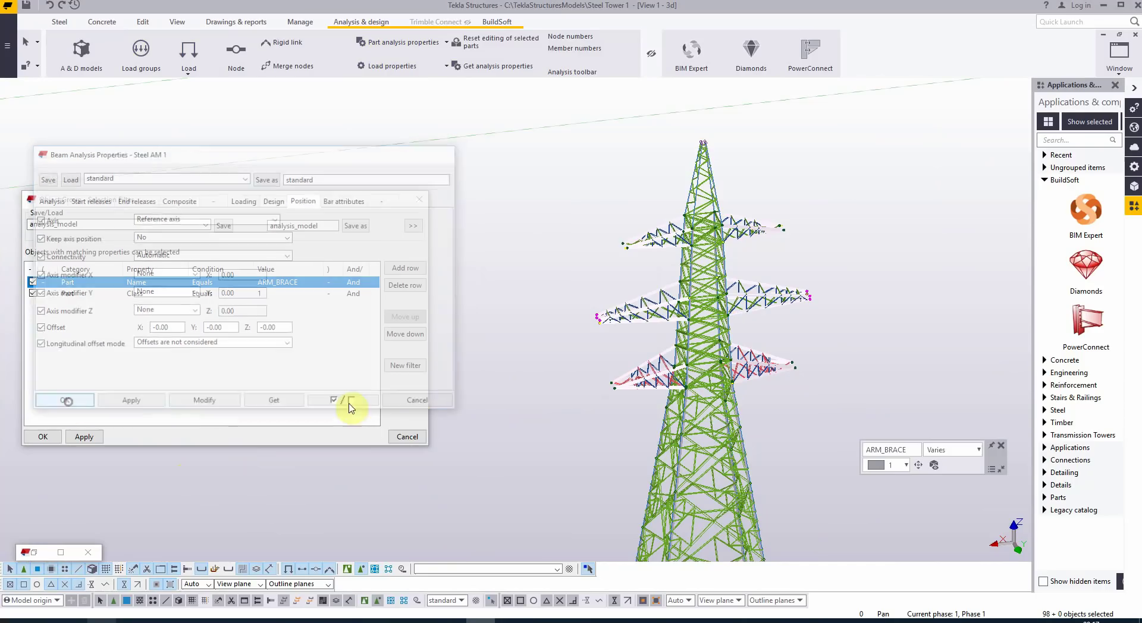
click(610, 460)
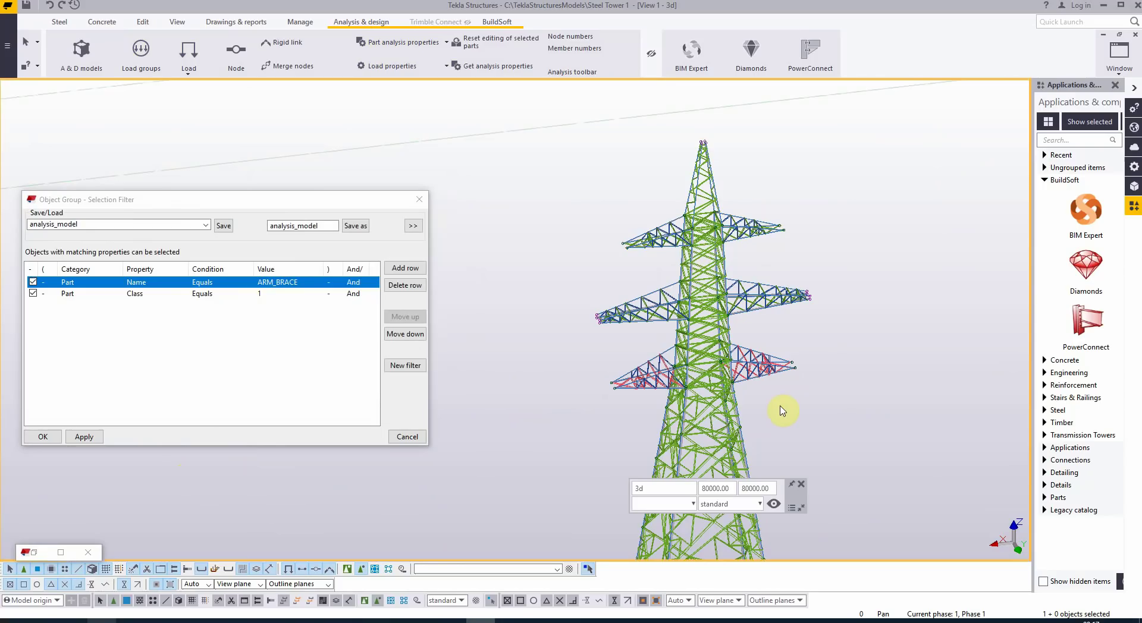
Step: Zoom in on the tower's middle cross-arm joint and pick the horizontal arm member's end point
scroll(684, 394, up, 5)
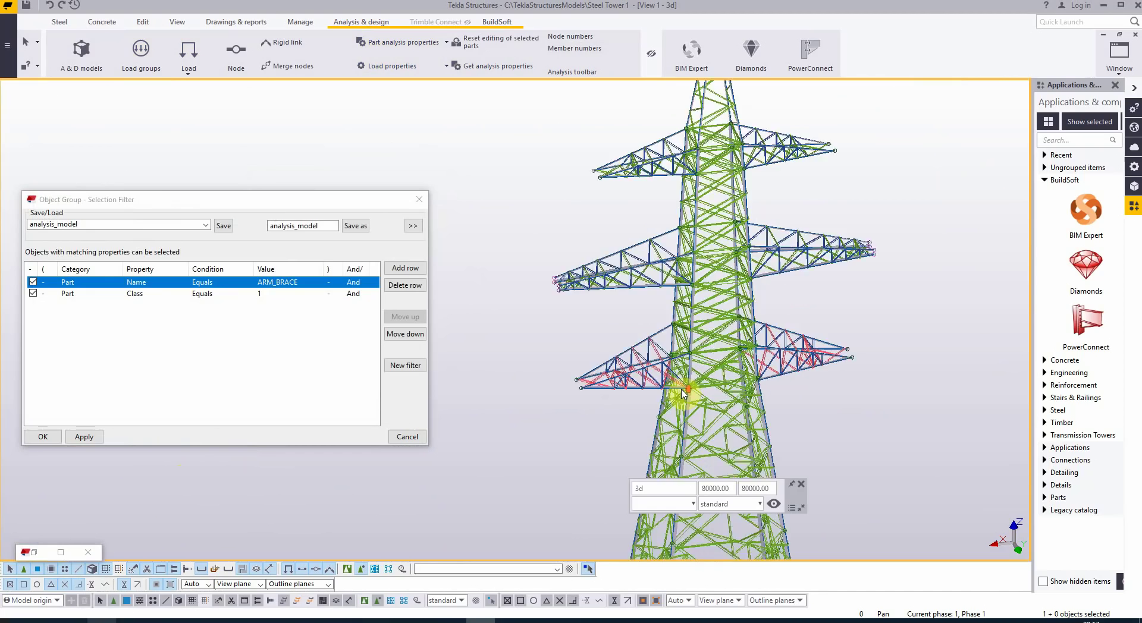
scroll(730, 407, up, 3)
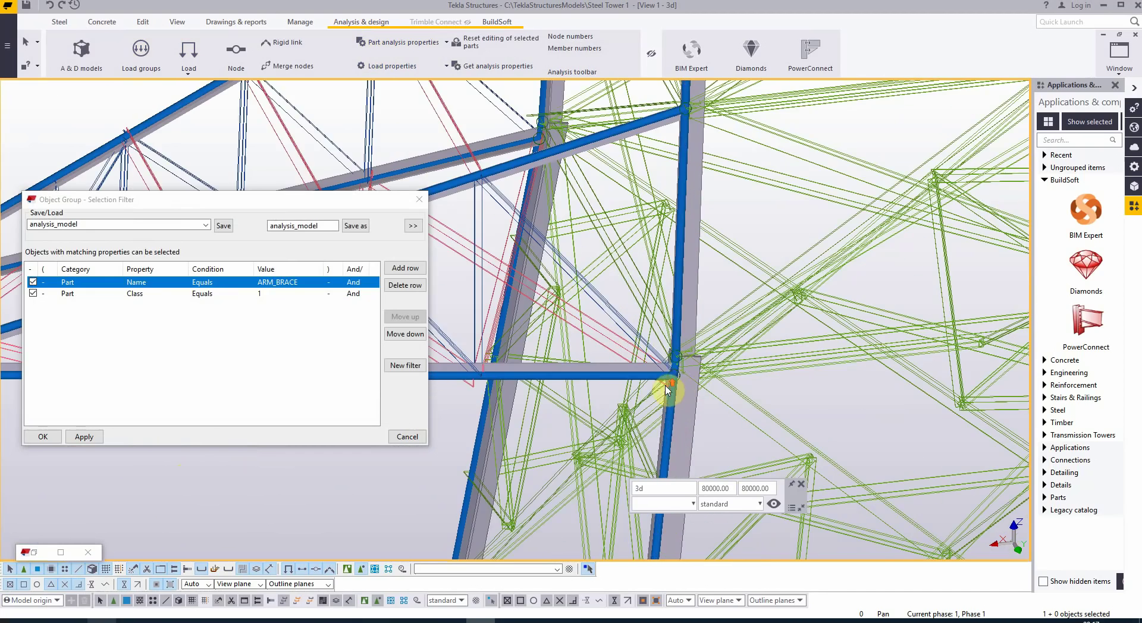
scroll(684, 380, up, 2)
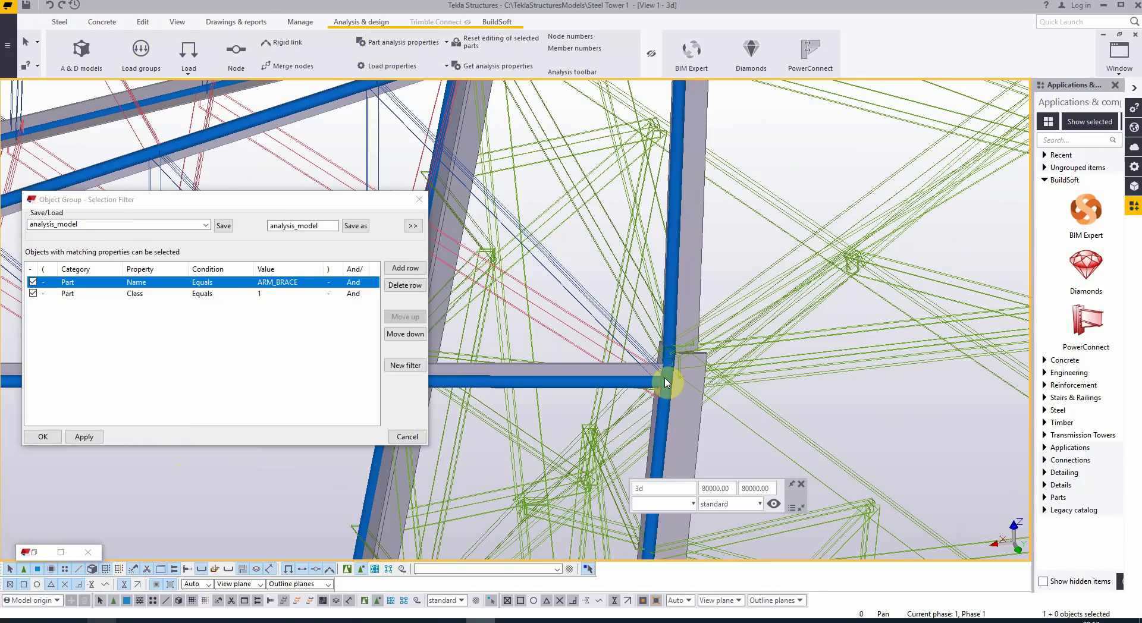
scroll(666, 382, up, 1)
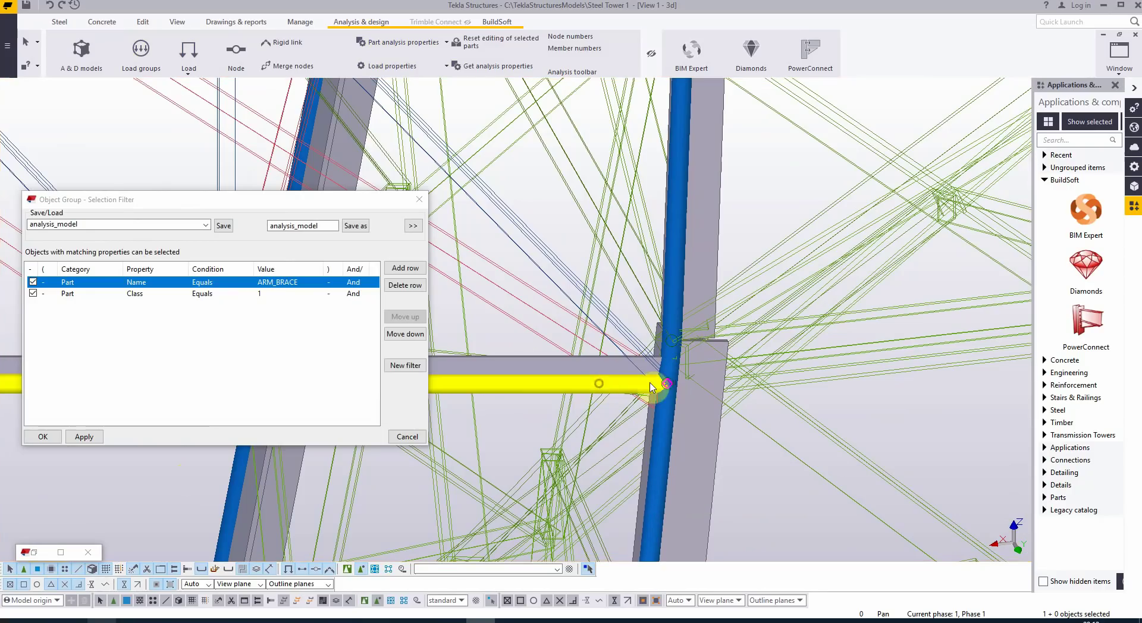
click(667, 384)
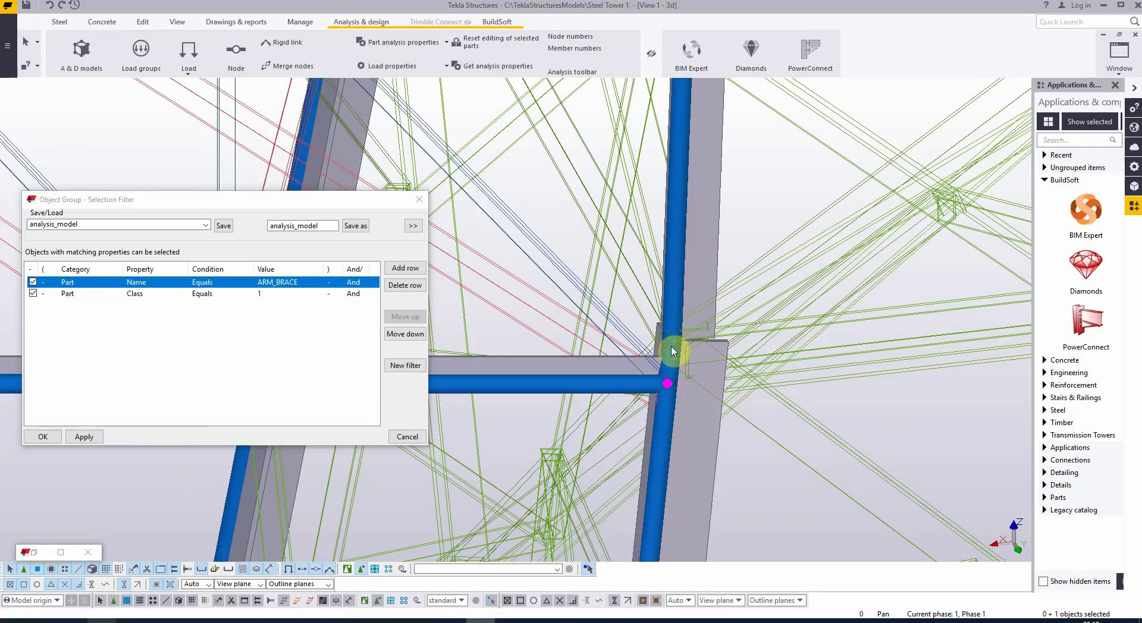
Step: Move the crossarm beam from its end up onto the leg joint above
click(668, 385)
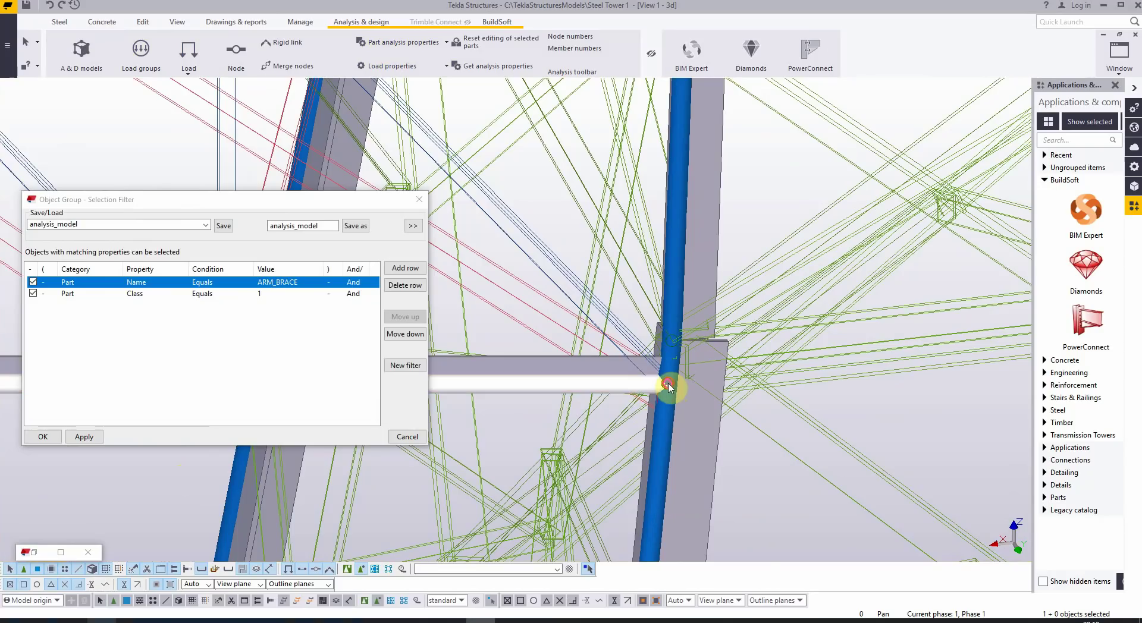
click(668, 386)
right_click(668, 386)
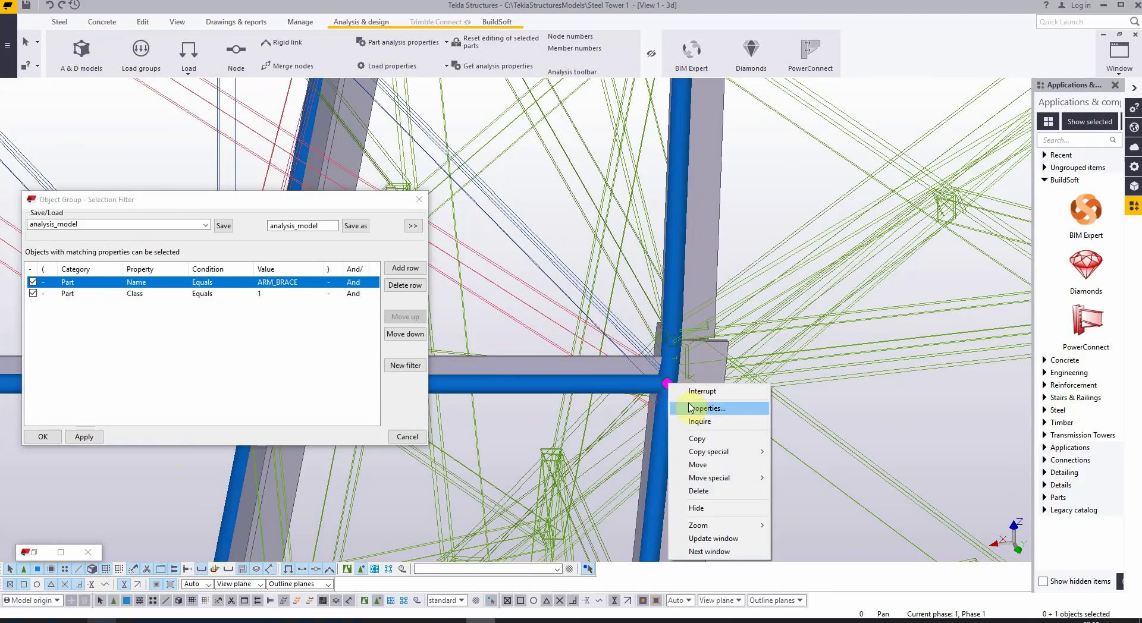
click(700, 467)
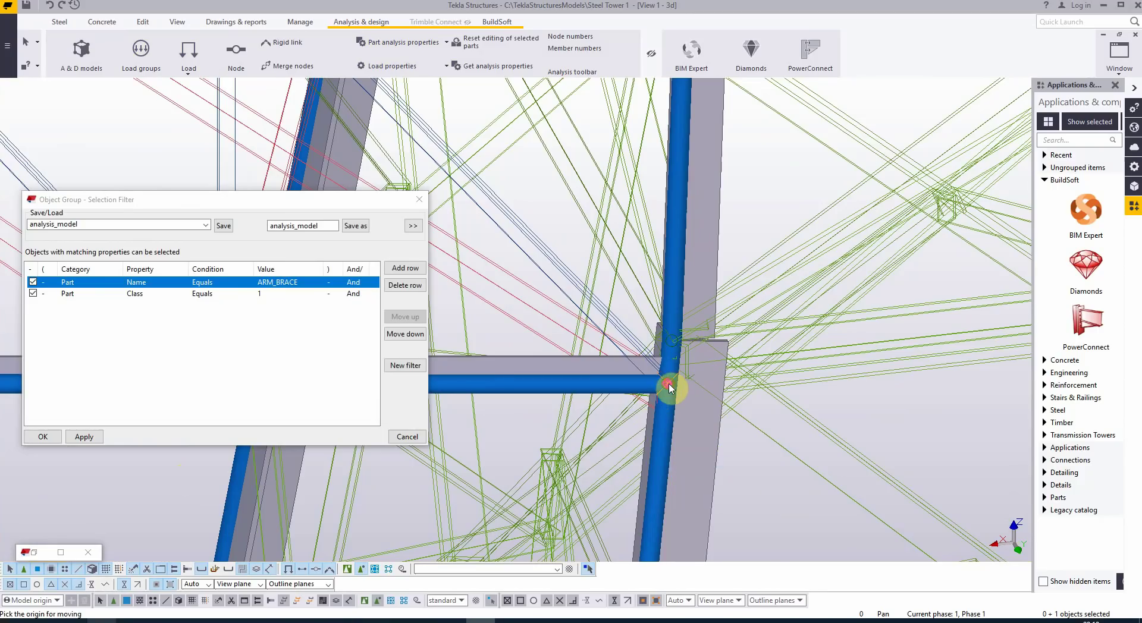
click(667, 385)
scroll(667, 387, up, 3)
click(695, 196)
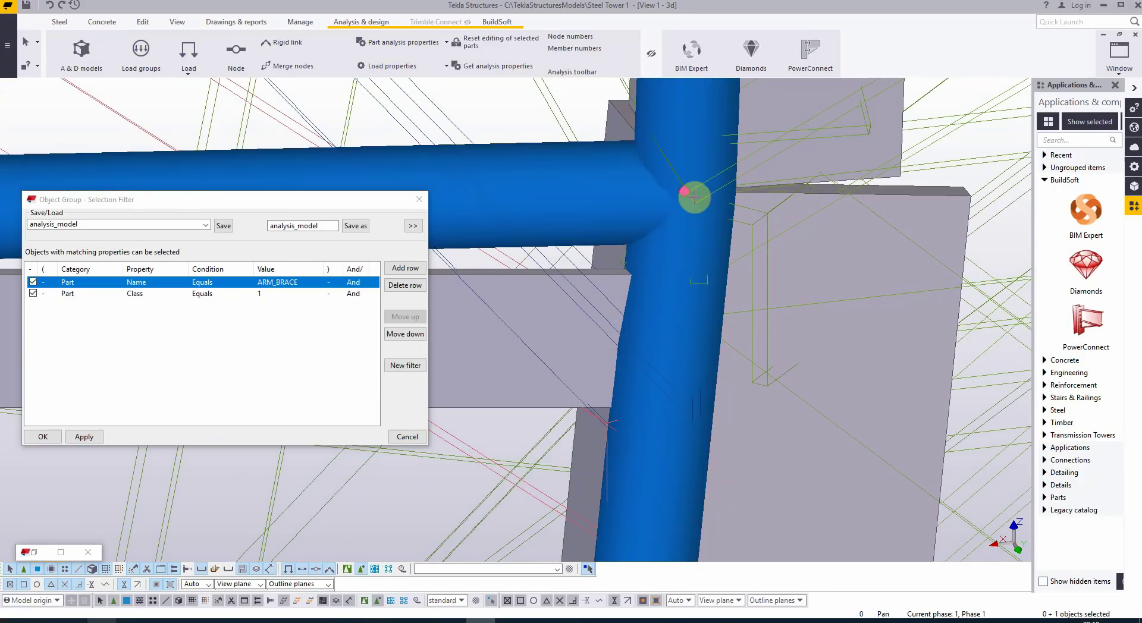
scroll(644, 313, down, 3)
scroll(644, 313, down, 5)
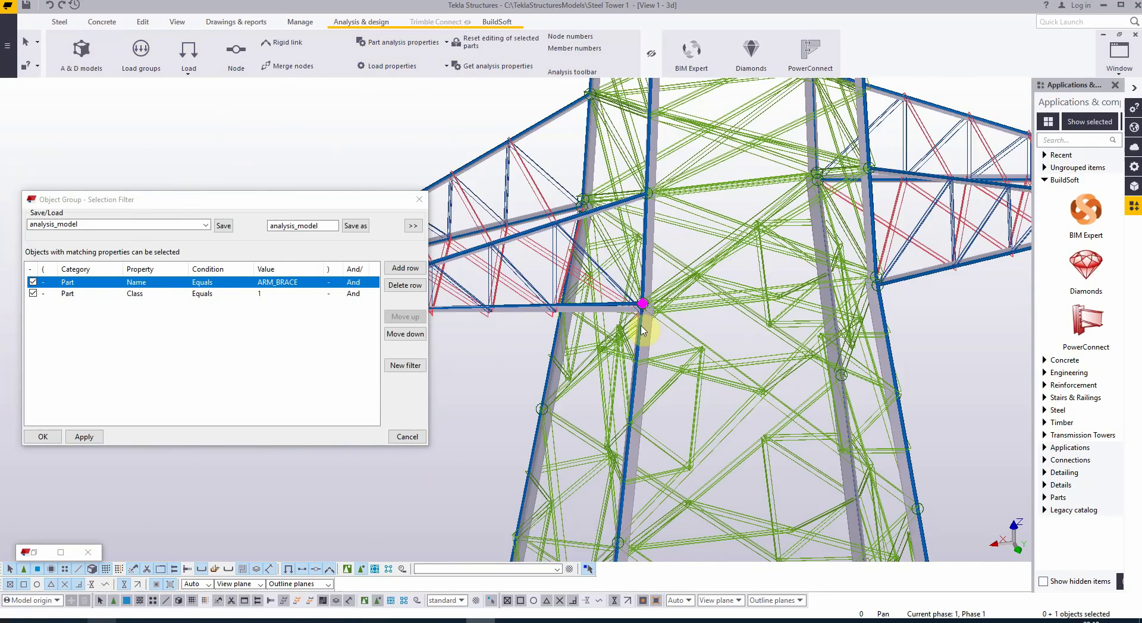
scroll(892, 293, up, 5)
Step: Restart the Move command on the beam at the joint after cancelling the pending action
right_click(713, 289)
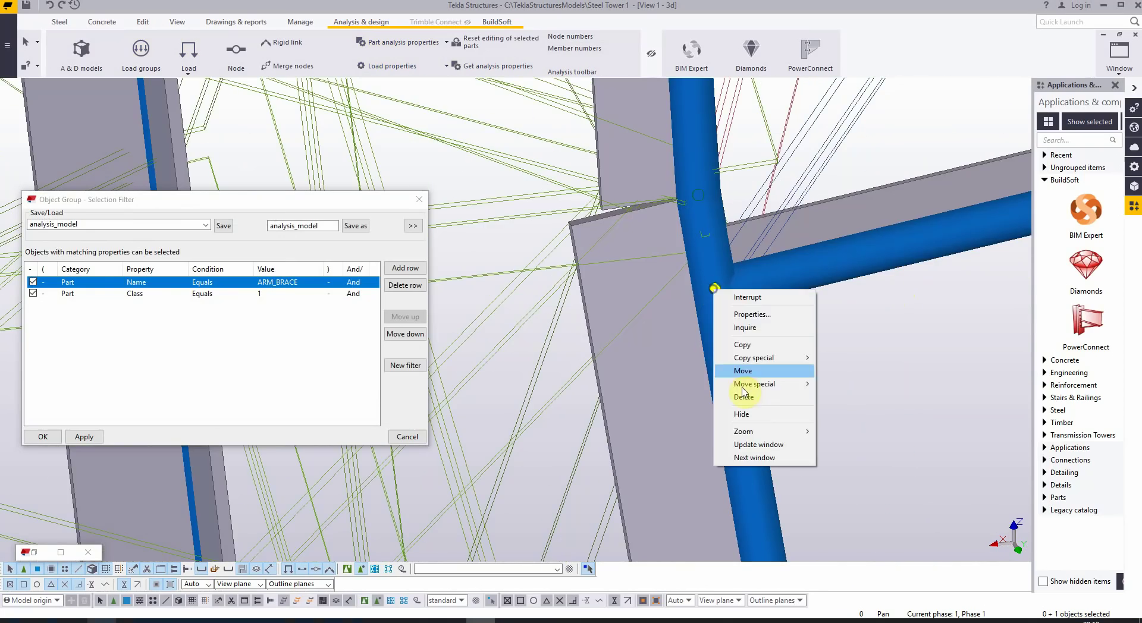
click(743, 371)
scroll(726, 249, down, 2)
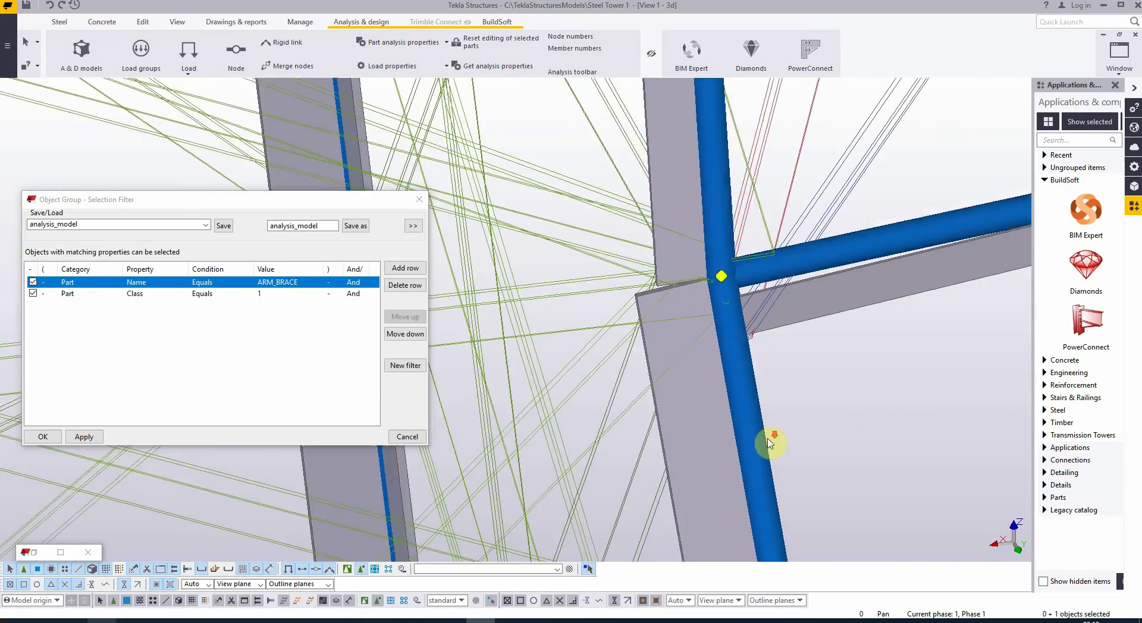
scroll(632, 466, down, 3)
right_click(640, 491)
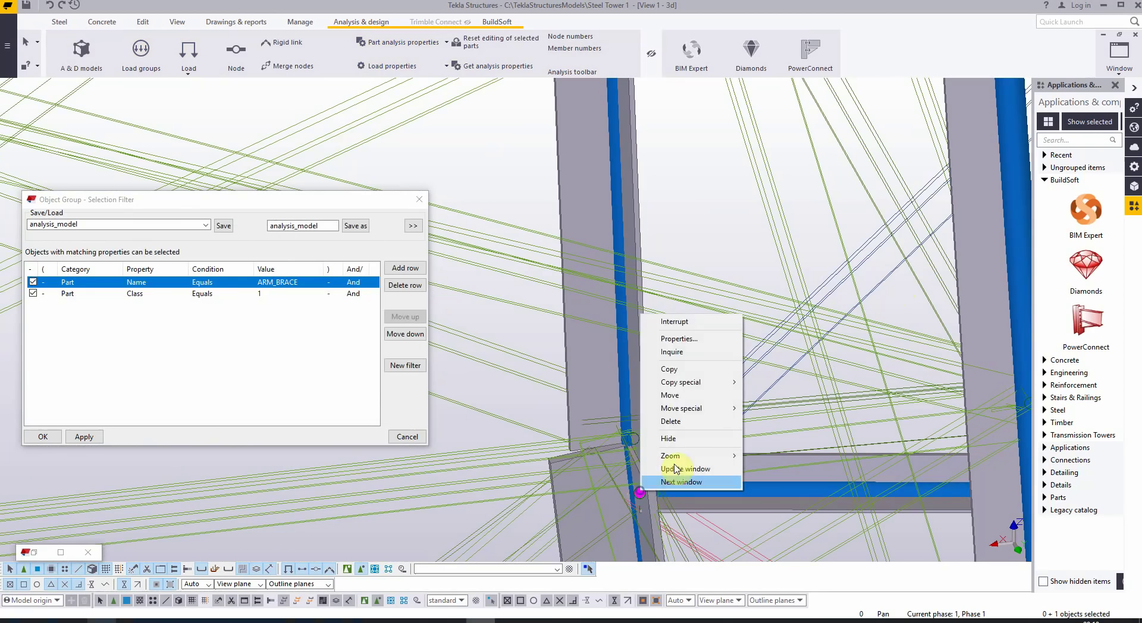
click(677, 469)
scroll(585, 484, down, 5)
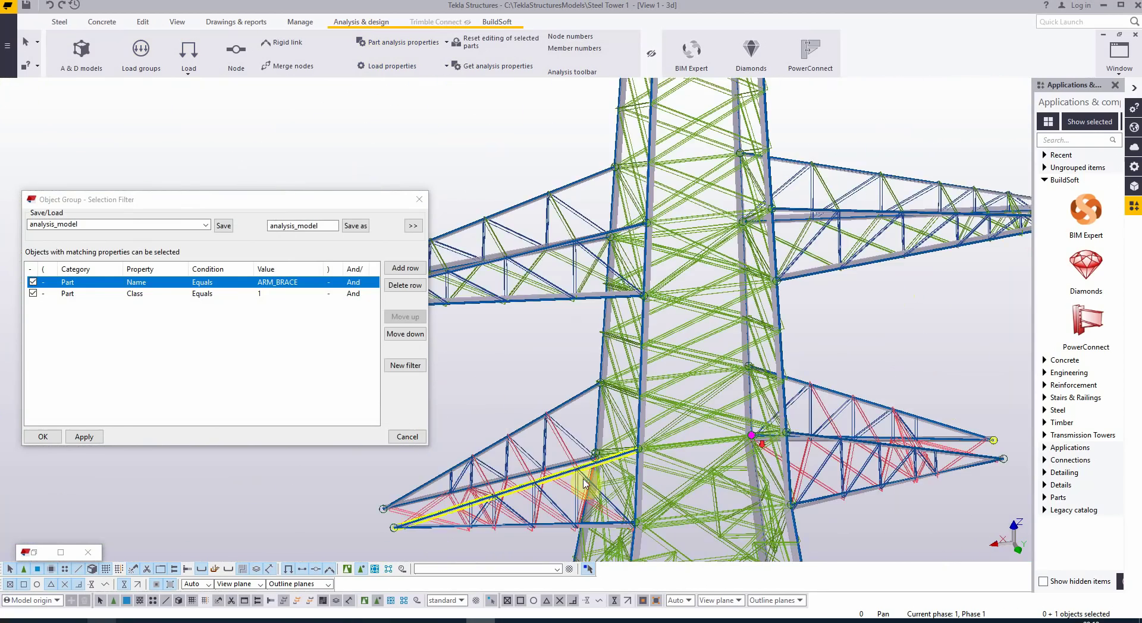
scroll(584, 485, up, 5)
right_click(579, 459)
click(600, 373)
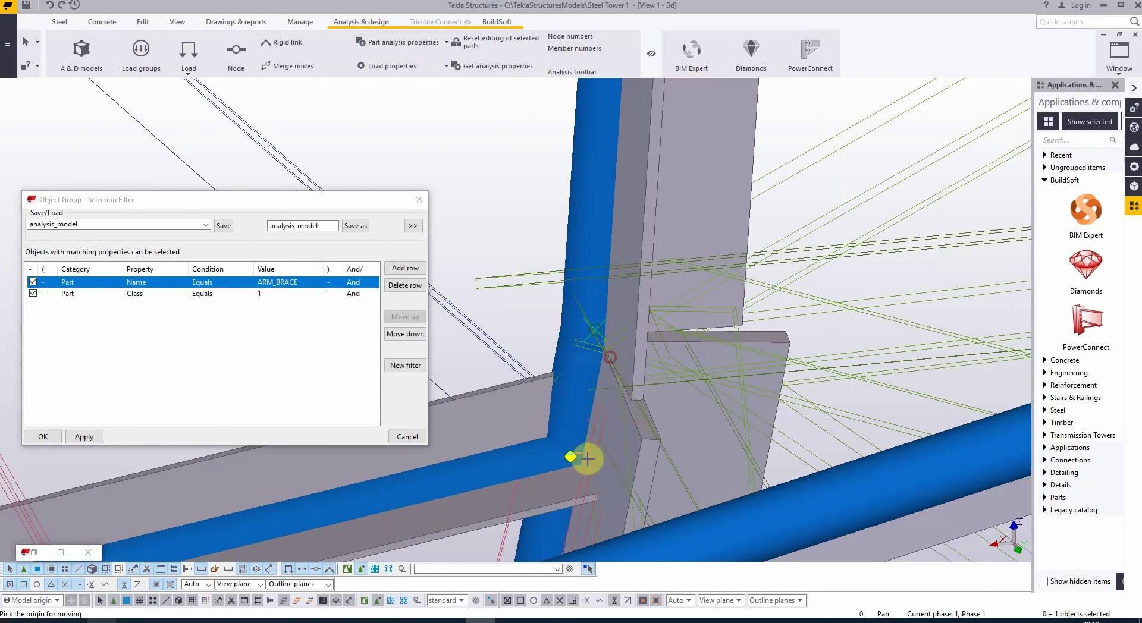
scroll(612, 356, up, 5)
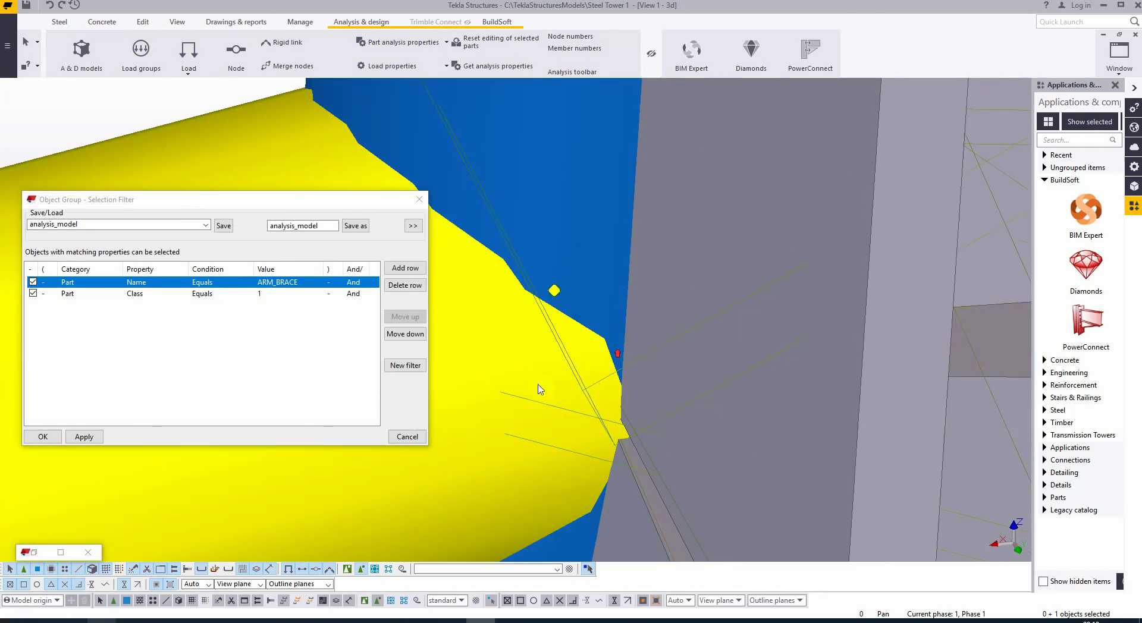
scroll(604, 443, down, 6)
Step: Start moving another crossarm beam, picking its end joint as the move origin
scroll(604, 443, up, 6)
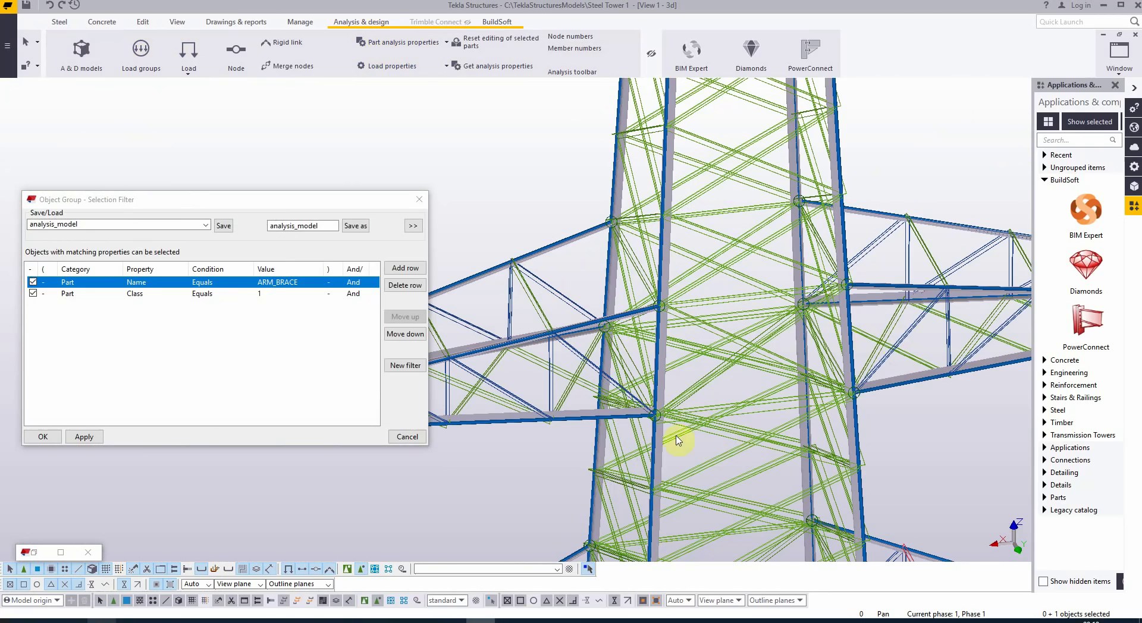
scroll(678, 440, down, 5)
scroll(690, 187, up, 5)
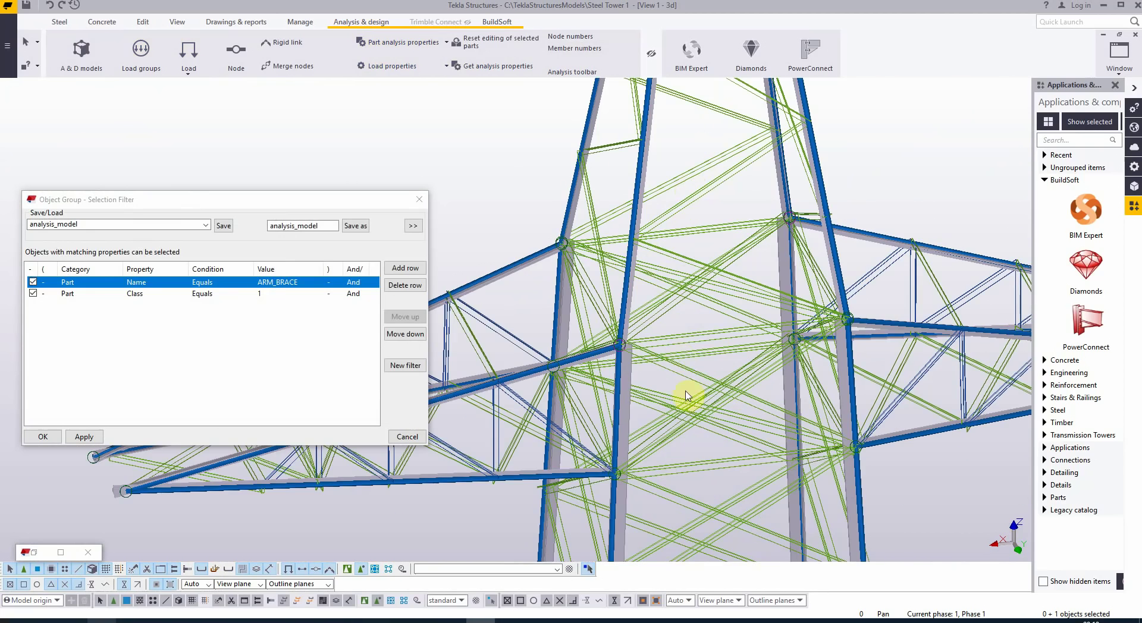
scroll(880, 451, up, 10)
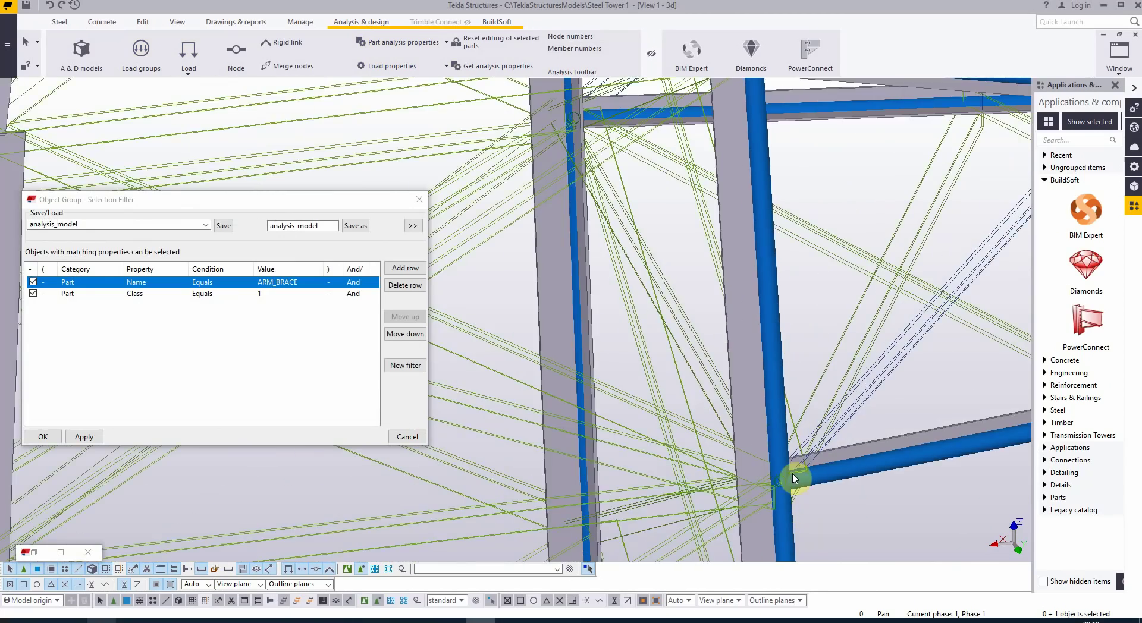
scroll(794, 479, down, 3)
scroll(759, 132, up, 8)
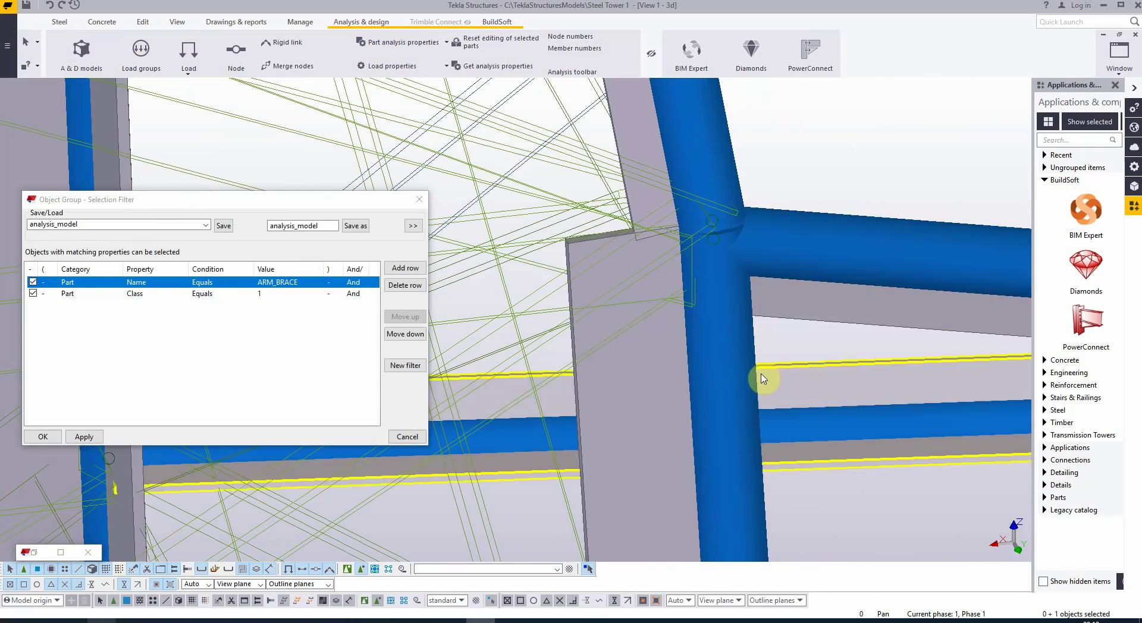
scroll(763, 379, down, 3)
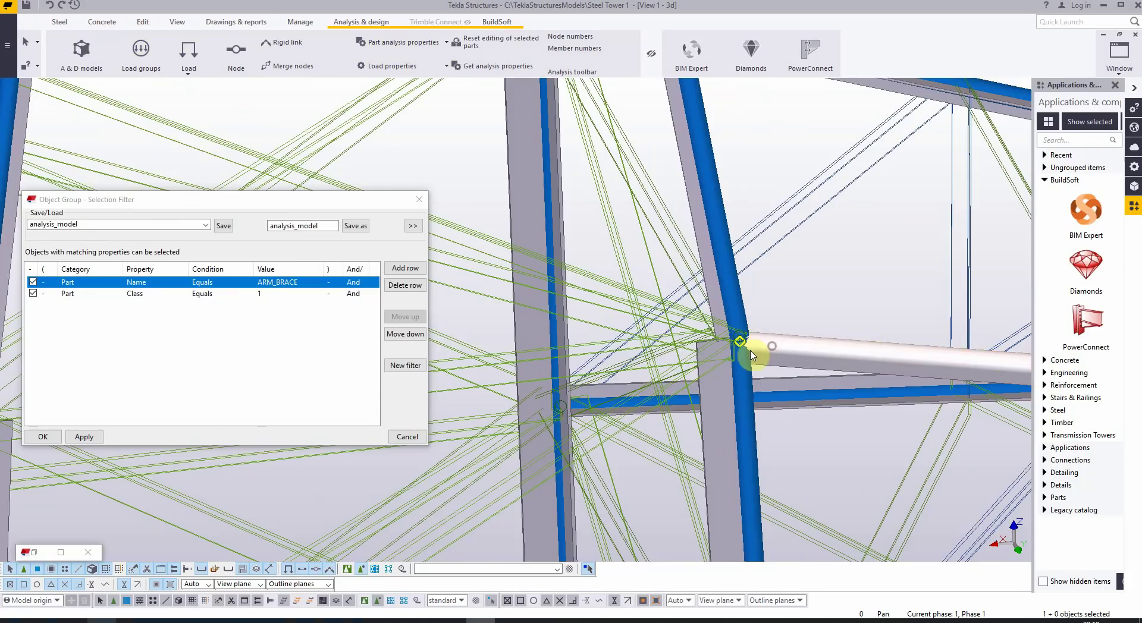
scroll(767, 349, up, 3)
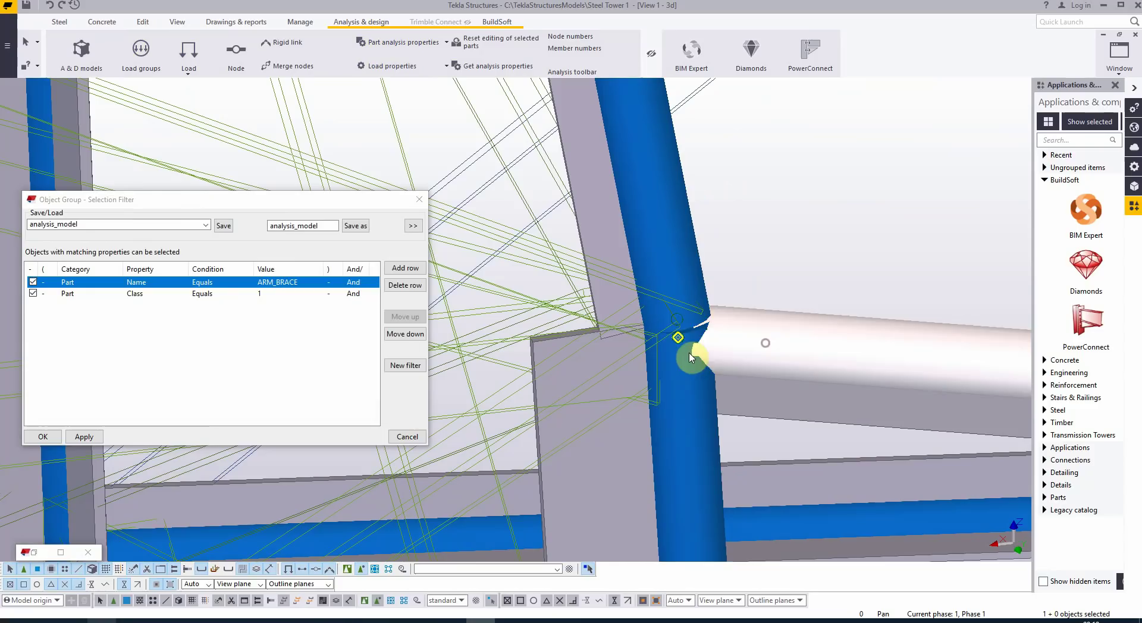
right_click(678, 338)
click(707, 419)
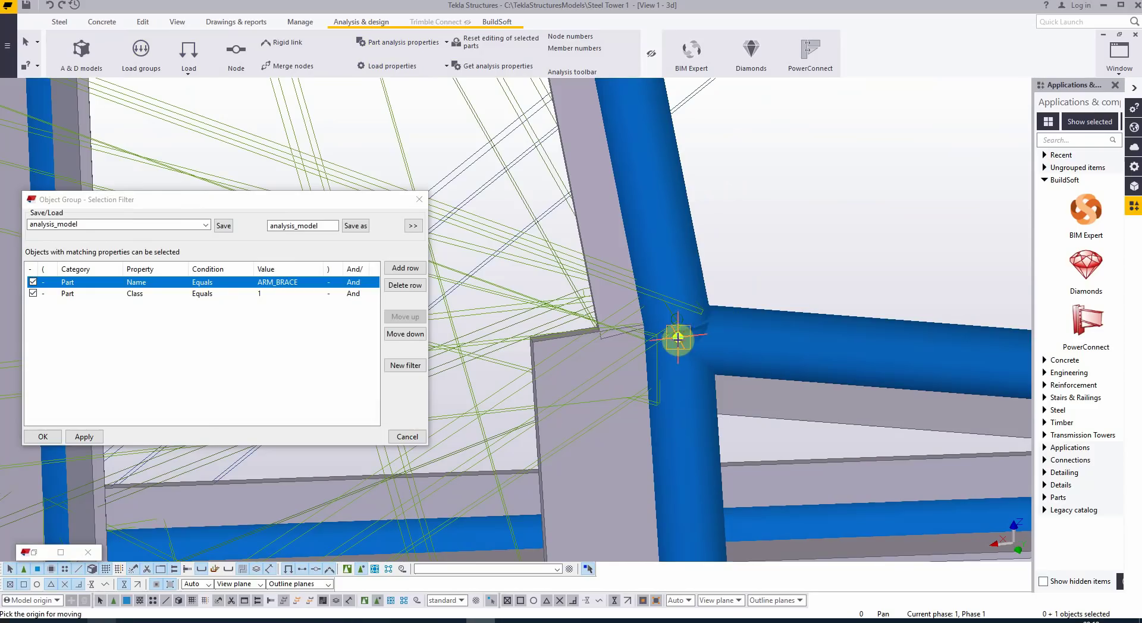
click(678, 325)
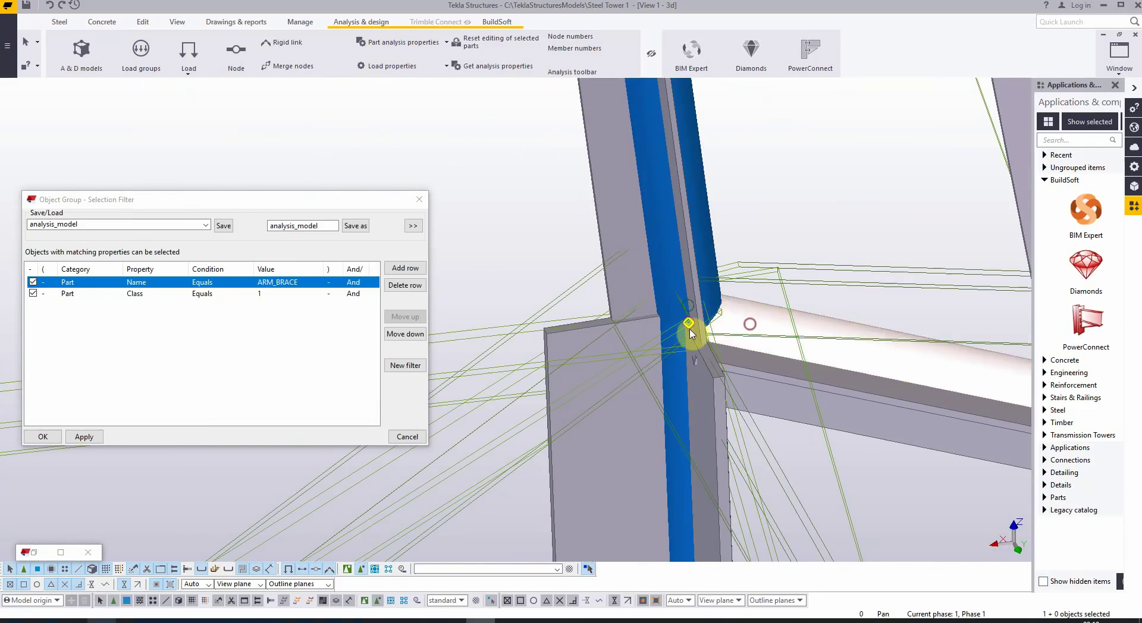
right_click(685, 325)
click(718, 399)
click(688, 323)
Step: Place the beam end on the leg joint, then interrupt the move command
scroll(815, 339, down, 5)
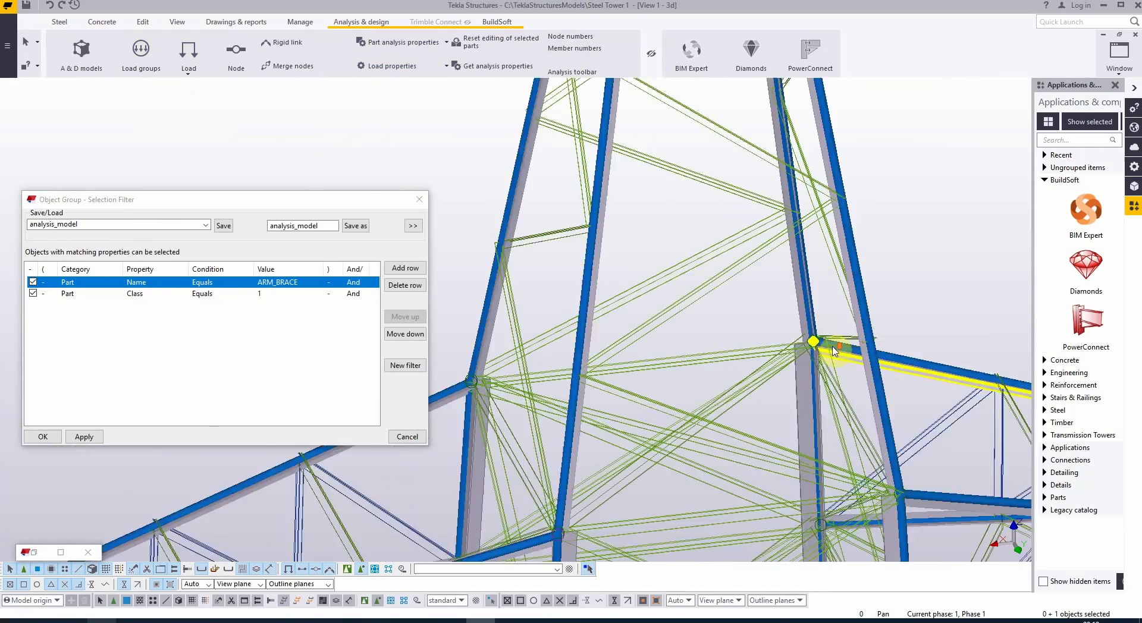
scroll(654, 401, up, 6)
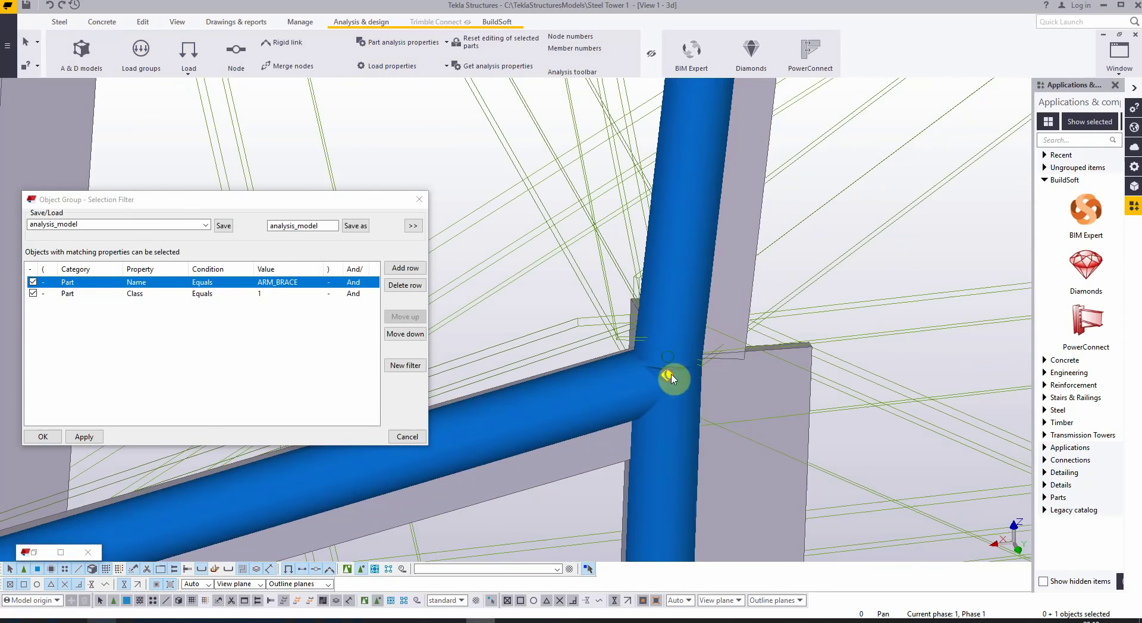
click(667, 381)
scroll(667, 374, down, 5)
scroll(655, 333, up, 6)
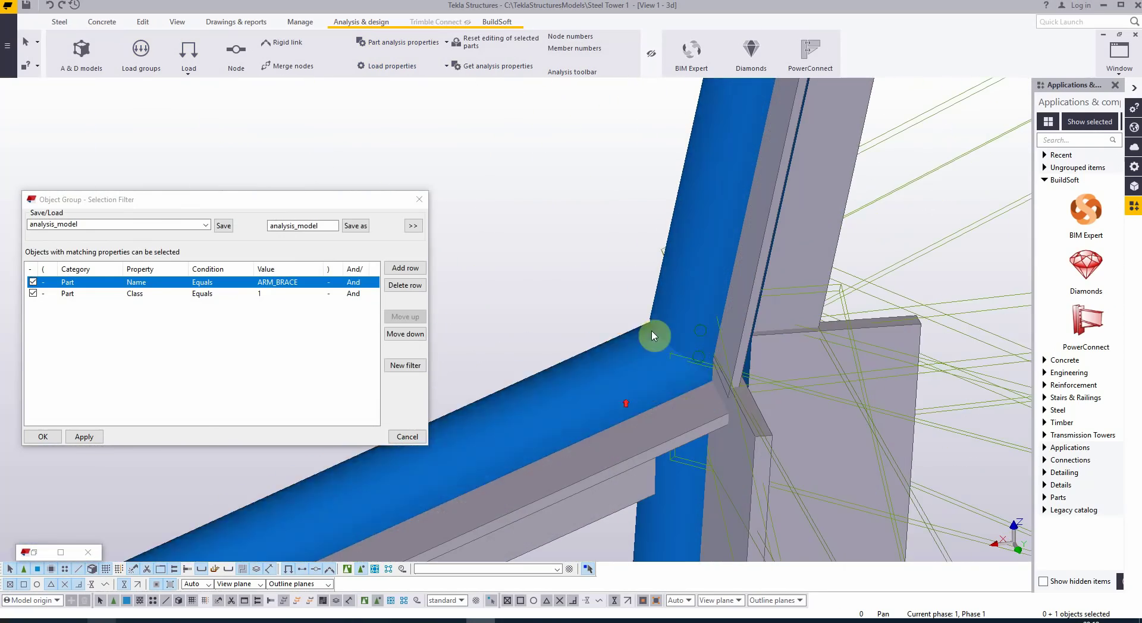
right_click(701, 358)
click(735, 362)
scroll(693, 381, down, 6)
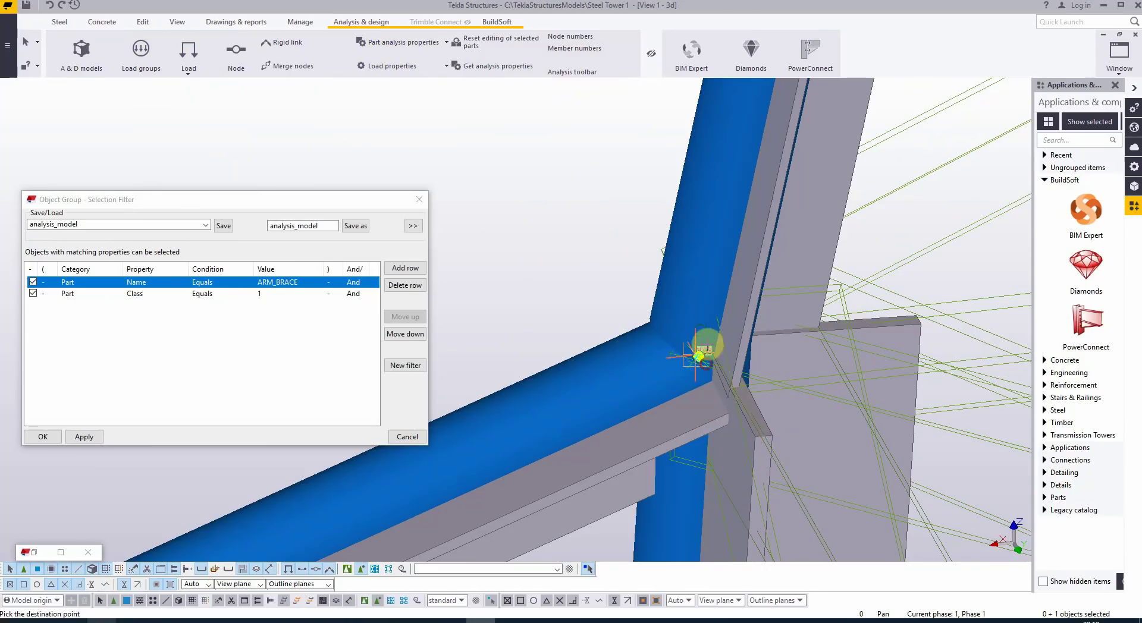
scroll(682, 300, down, 8)
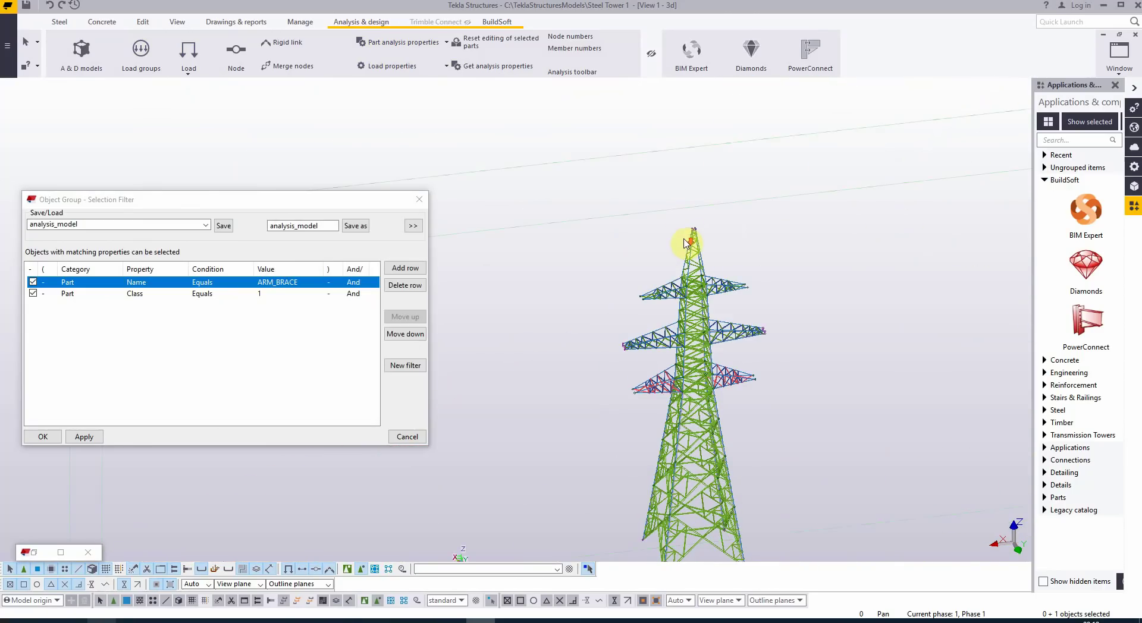
Step: Add a second Name row and set row 1 to Does not equal, linked by Or
scroll(681, 271, up, 4)
scroll(683, 348, down, 2)
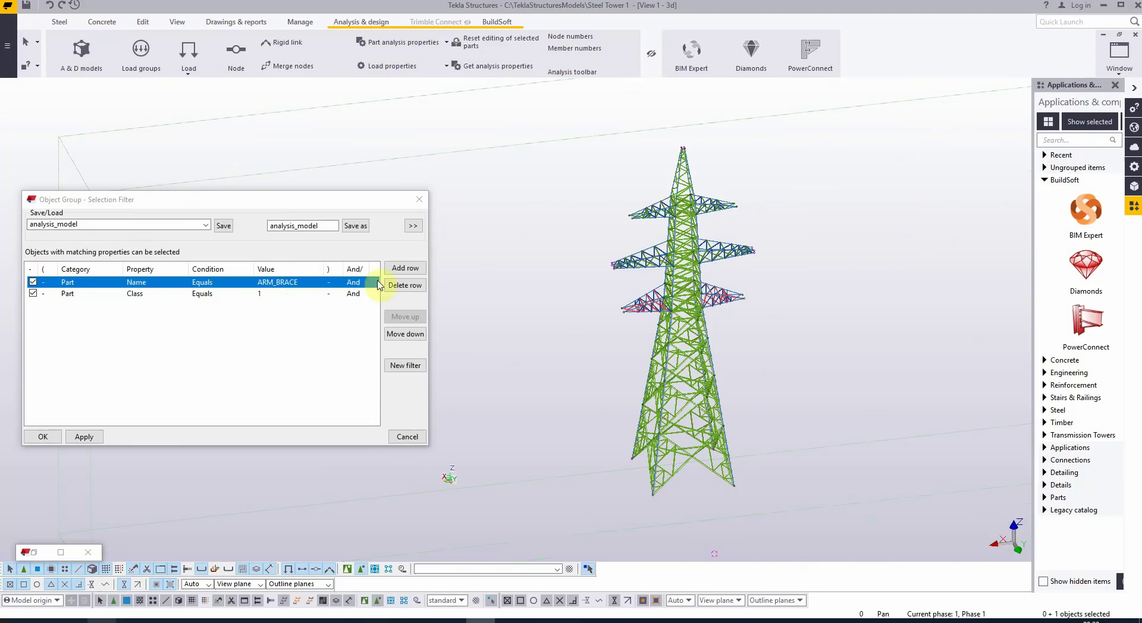
click(413, 268)
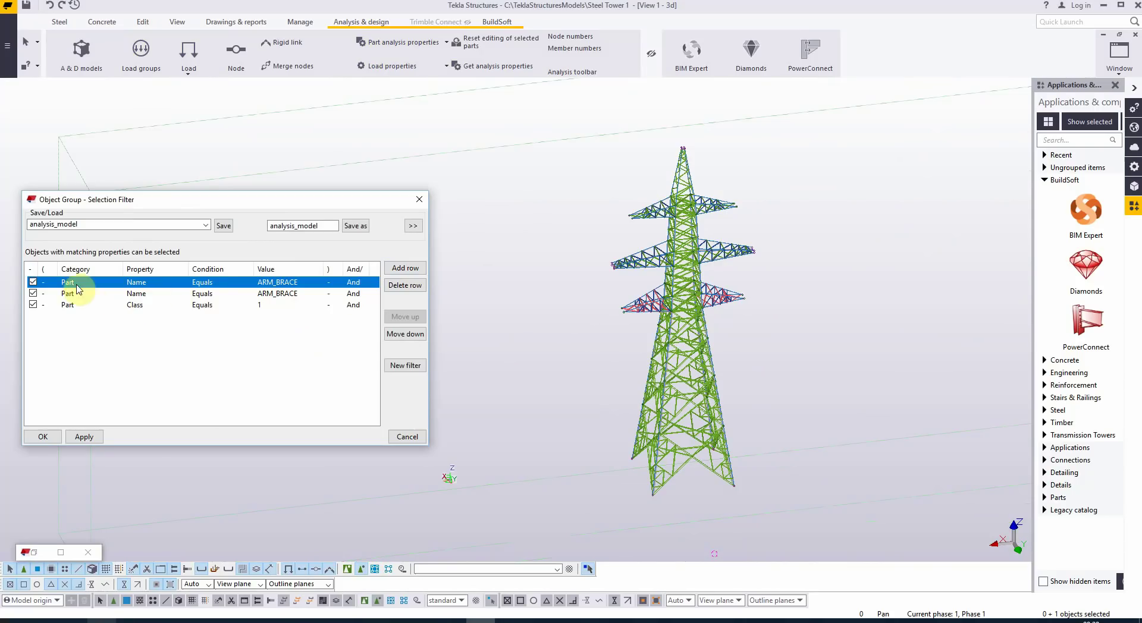
click(190, 283)
click(249, 282)
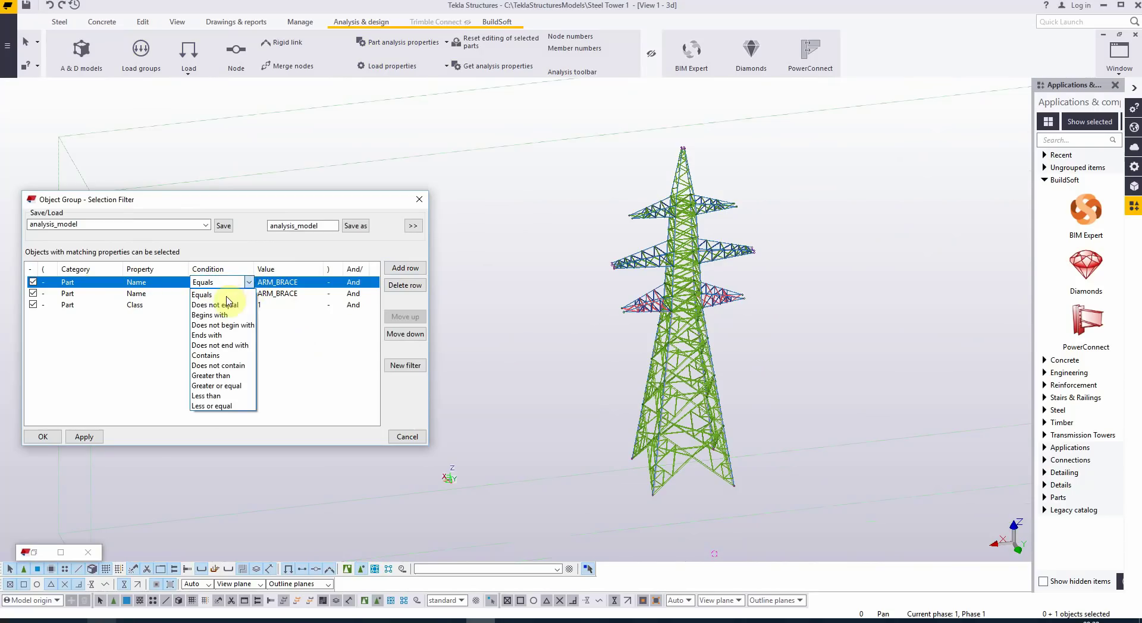
click(227, 303)
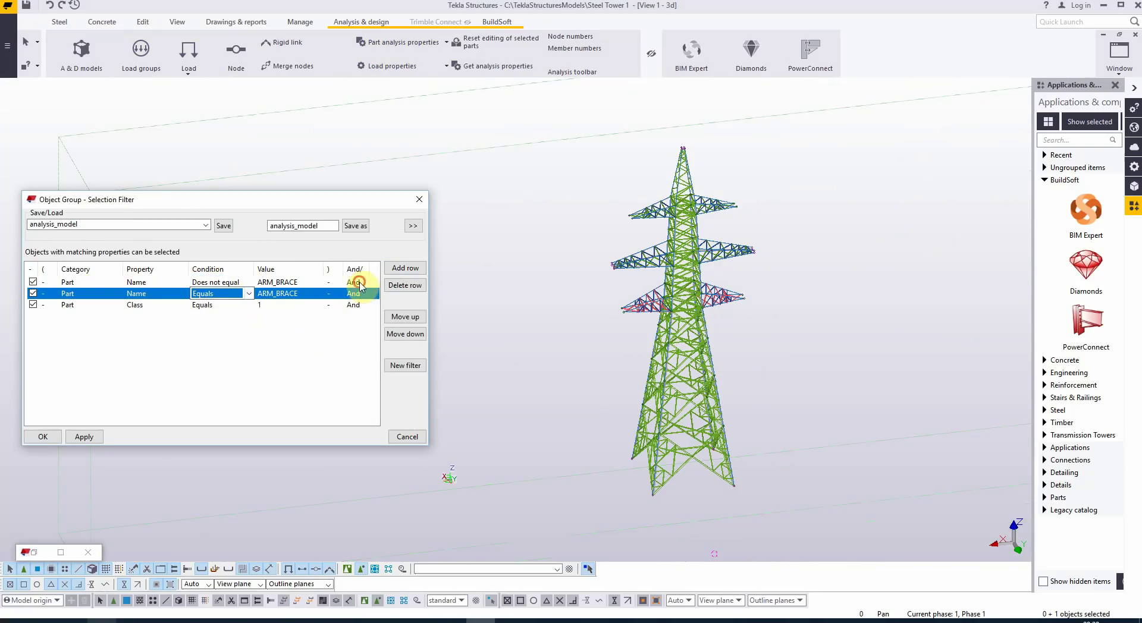
click(356, 283)
click(364, 282)
click(355, 302)
Step: Set row 2 to Name Does not equal MAIN LEG
click(237, 294)
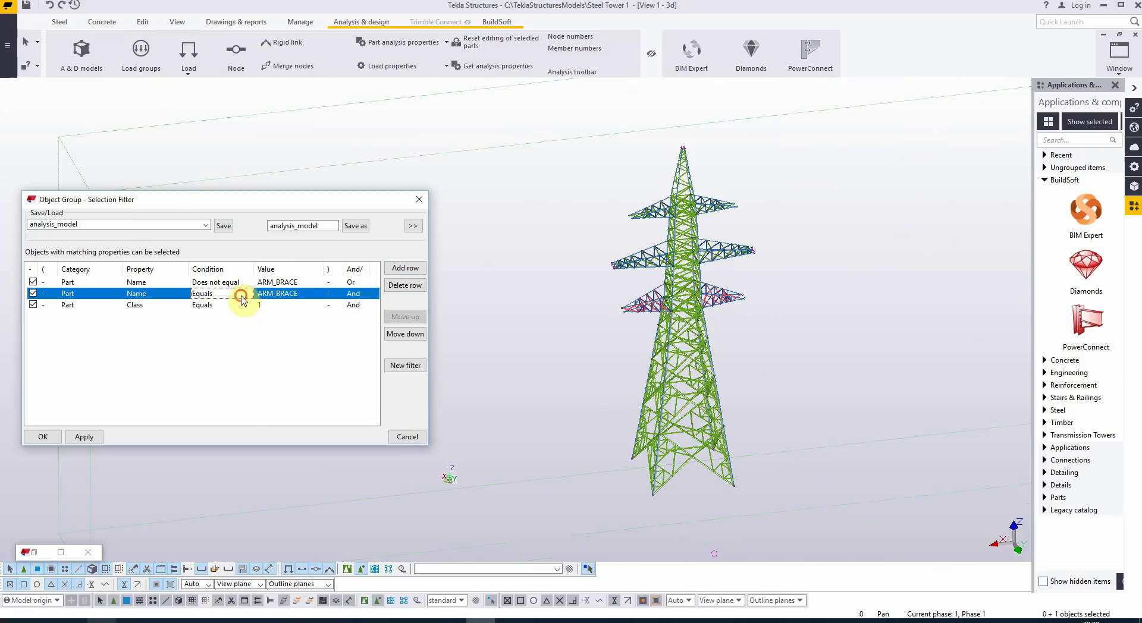
click(249, 294)
click(231, 310)
click(314, 295)
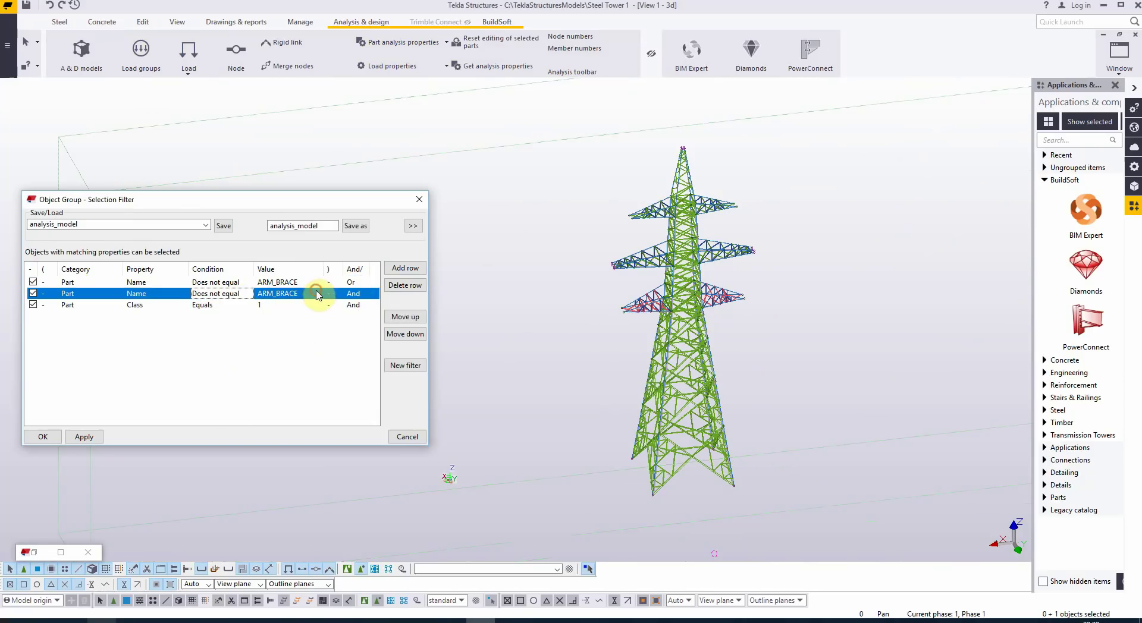
click(320, 293)
click(292, 315)
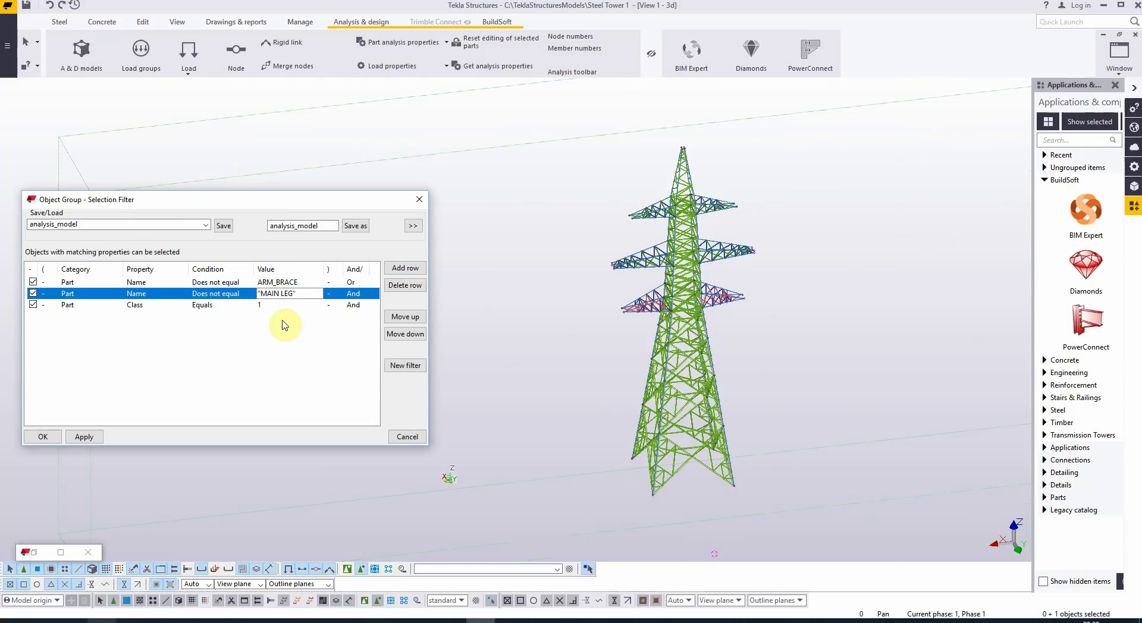
Step: Bracket the two Name rules with ( on row 1 and ) on row 2
click(44, 283)
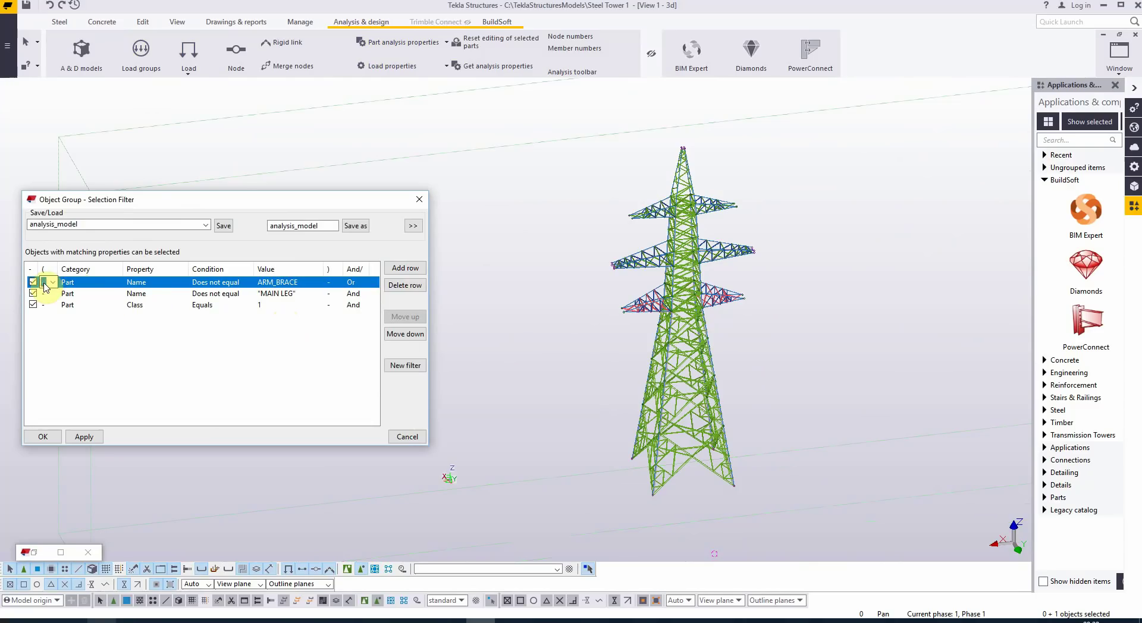
click(45, 304)
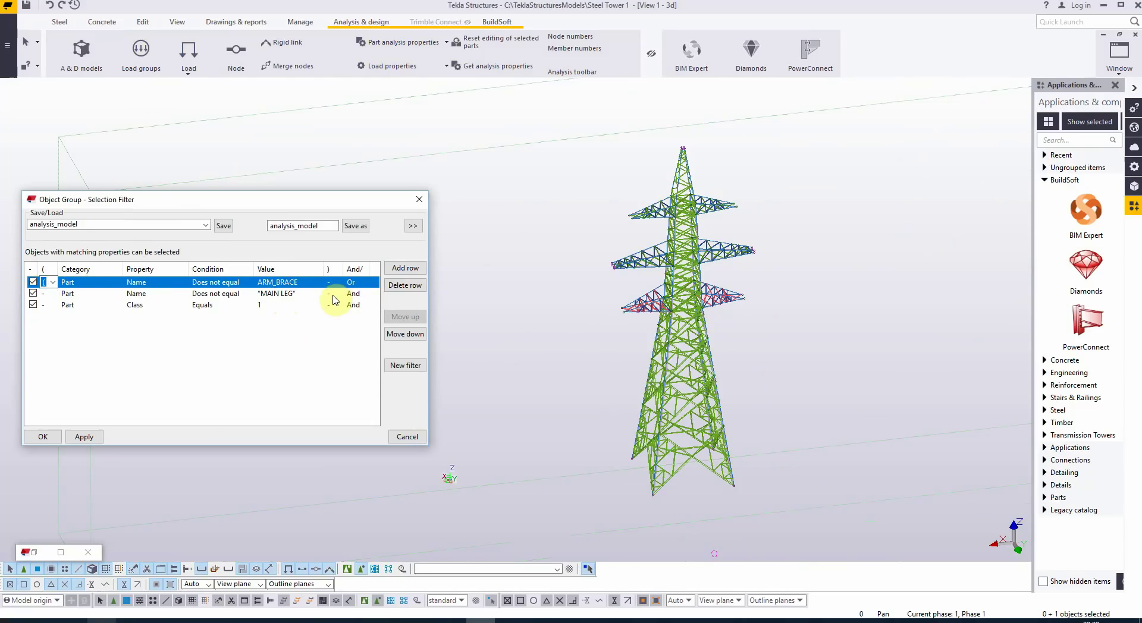
click(333, 294)
click(336, 294)
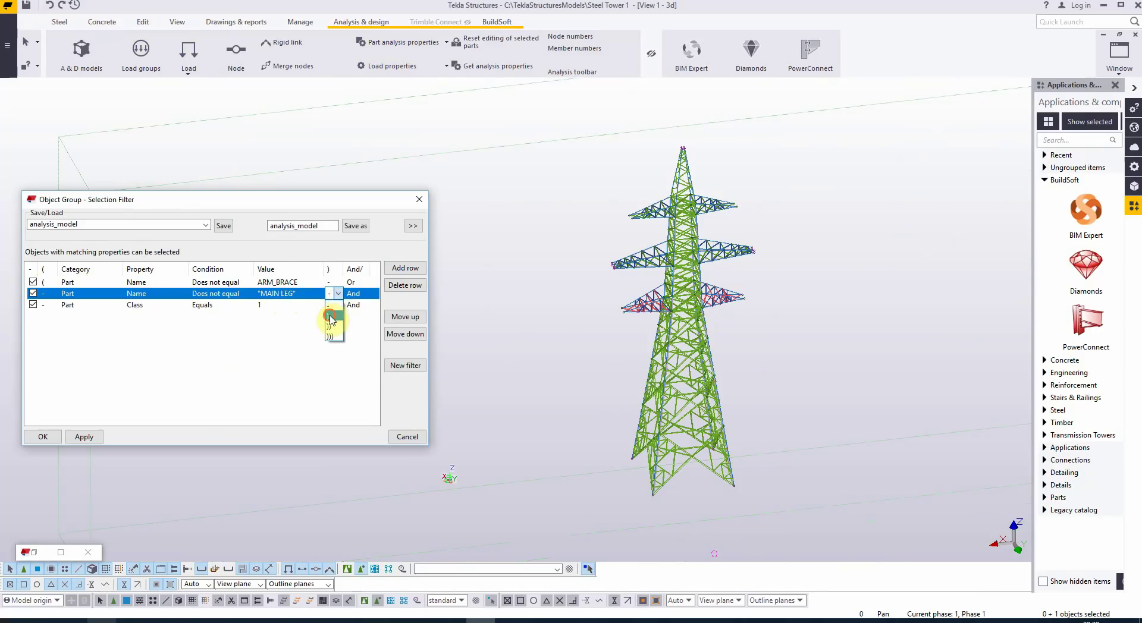
click(332, 319)
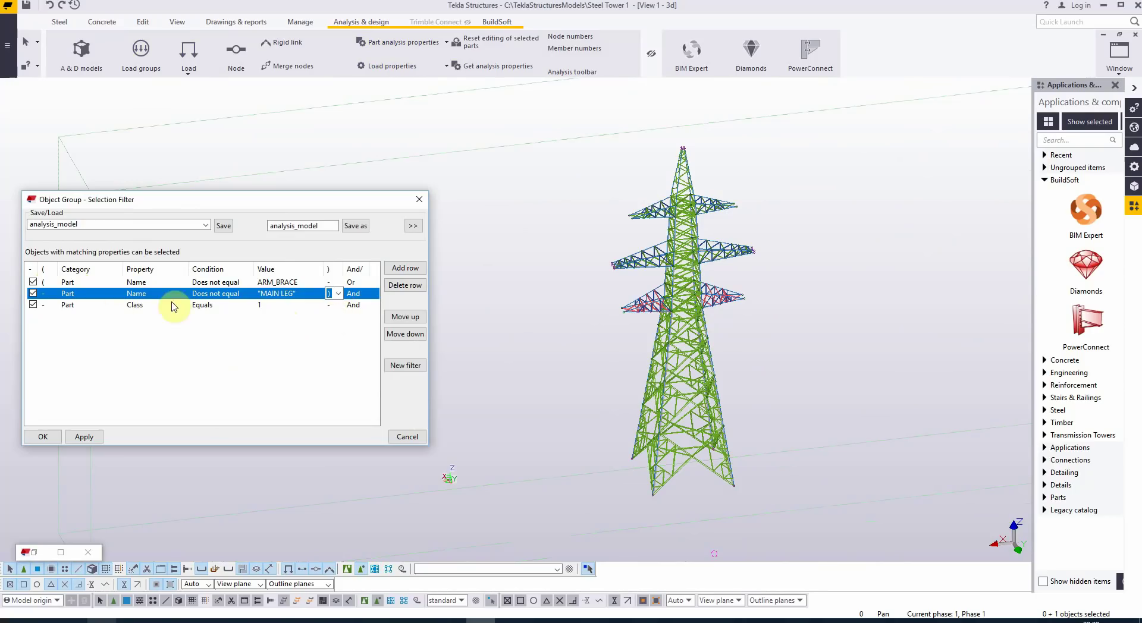
Step: Change the Class rule's condition to Does not equal 1
click(215, 305)
click(248, 305)
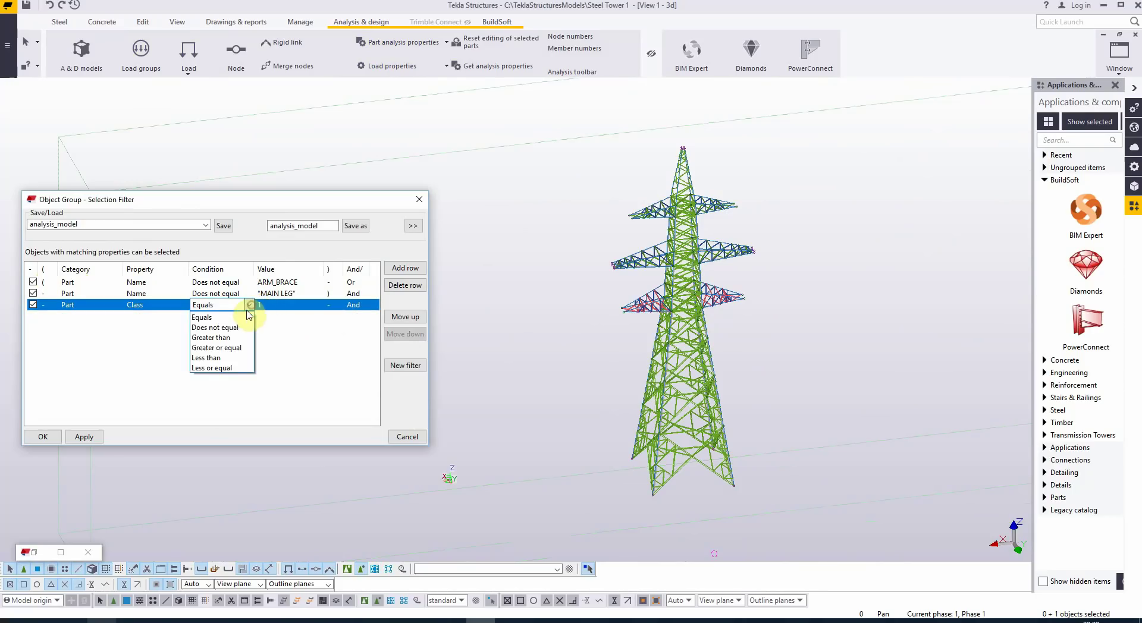
click(226, 321)
click(248, 343)
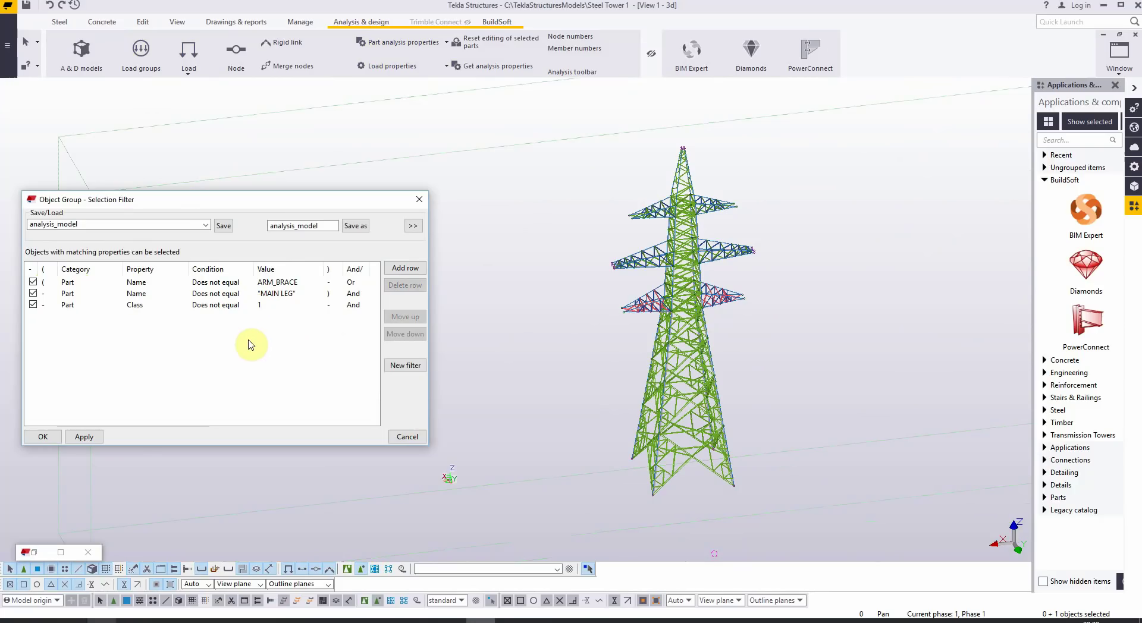
Step: Apply the filter, box-select the tower, and add the 801 filtered parts to Steel AM 1
click(84, 436)
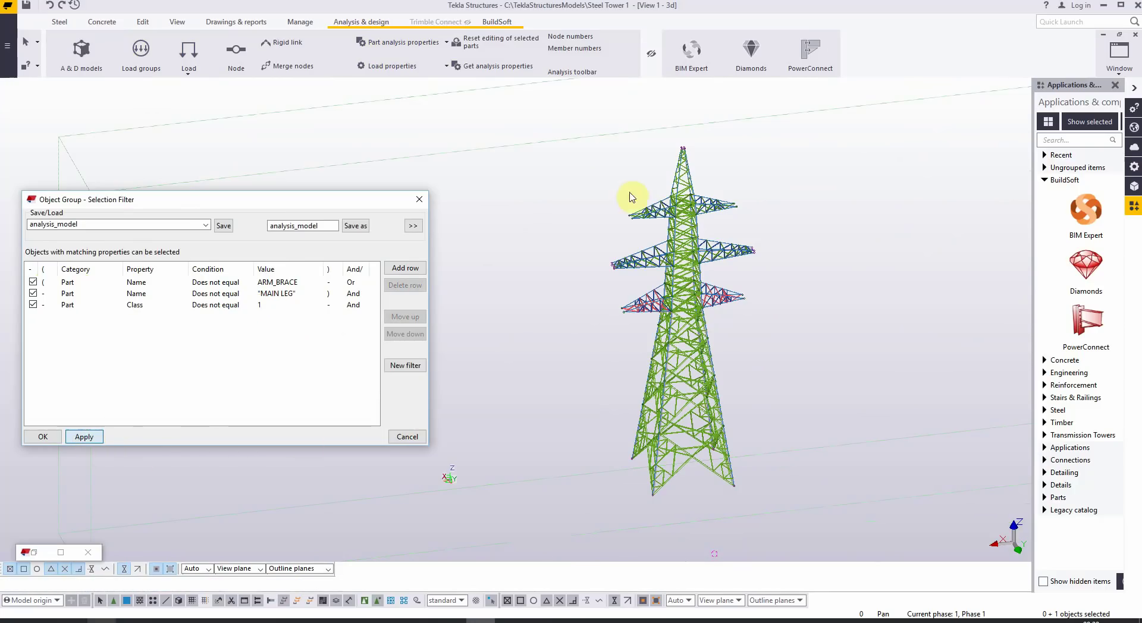
drag(604, 119, 772, 538)
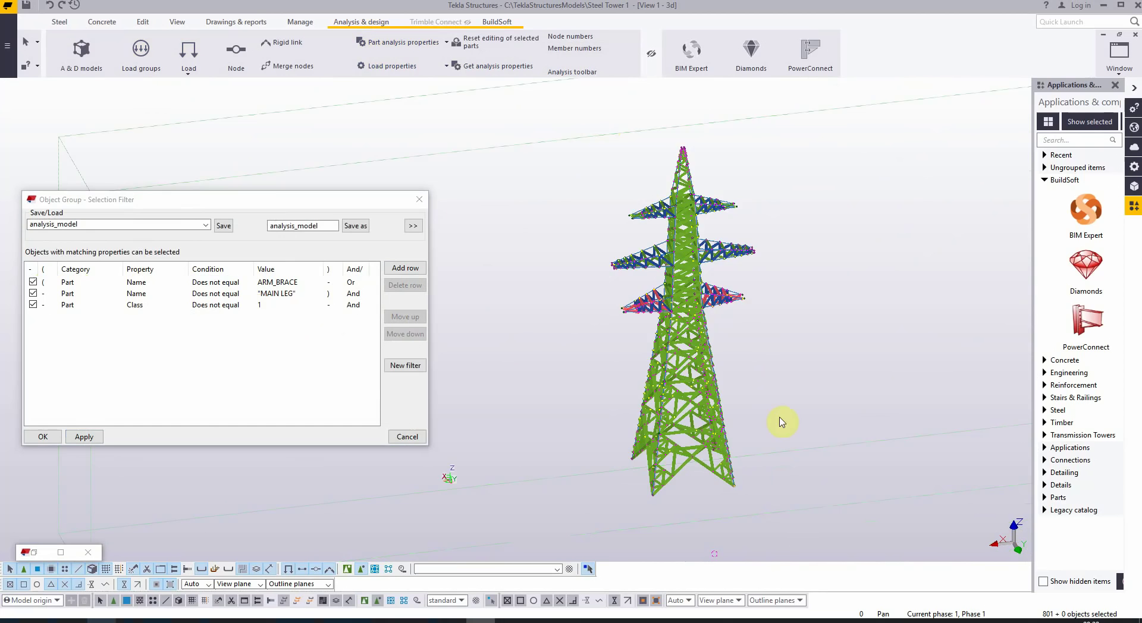
scroll(713, 199, up, 5)
scroll(706, 196, up, 5)
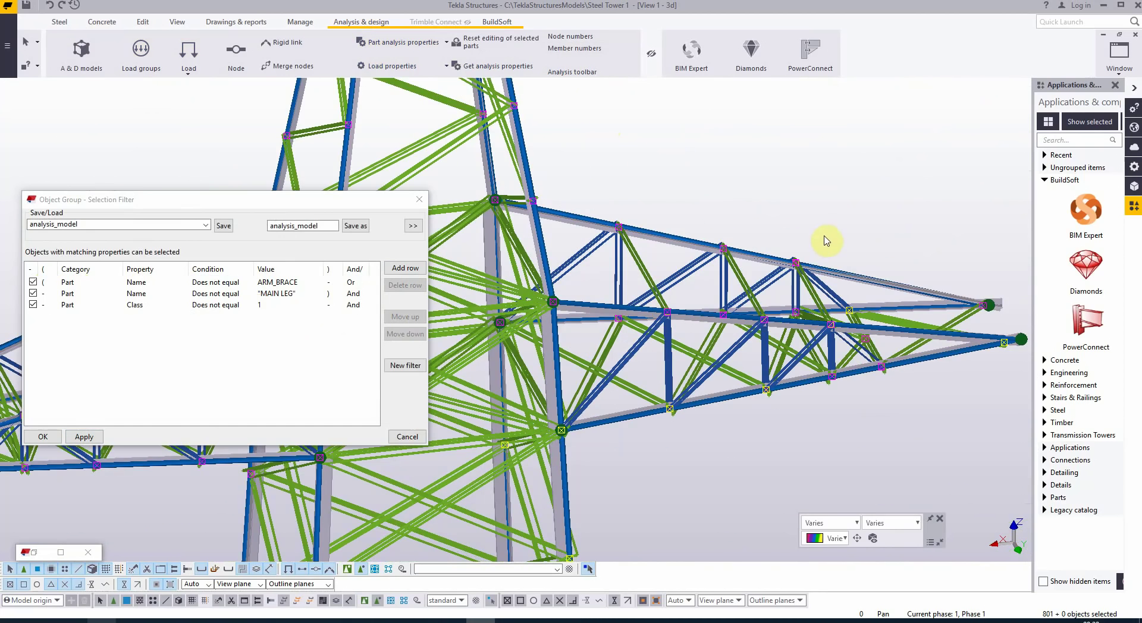
scroll(767, 224, down, 15)
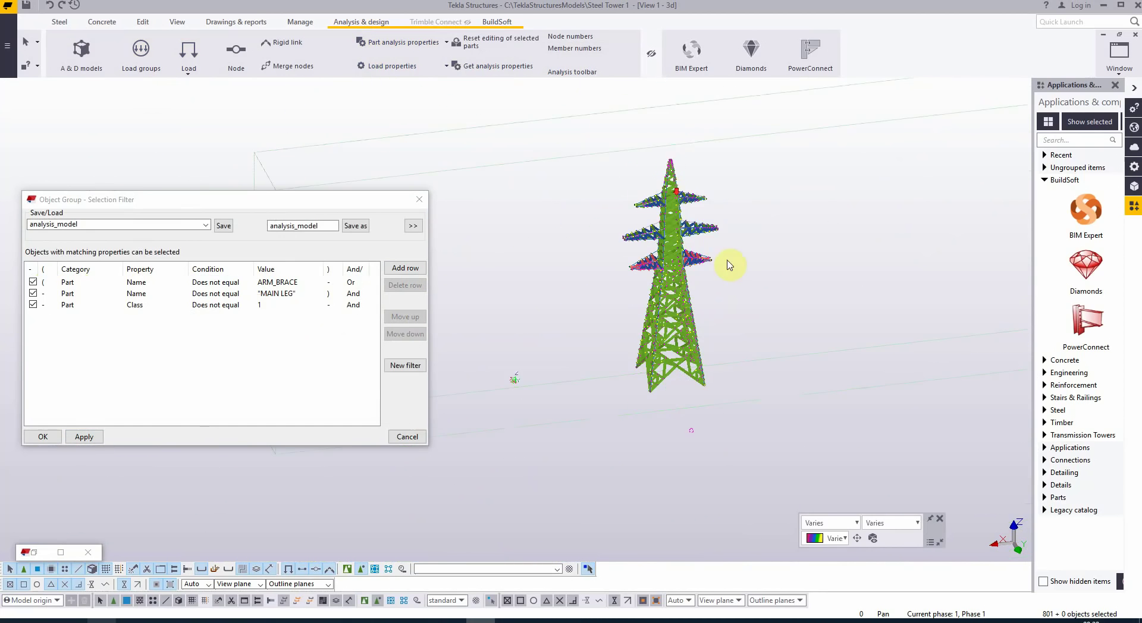
scroll(733, 267, up, 2)
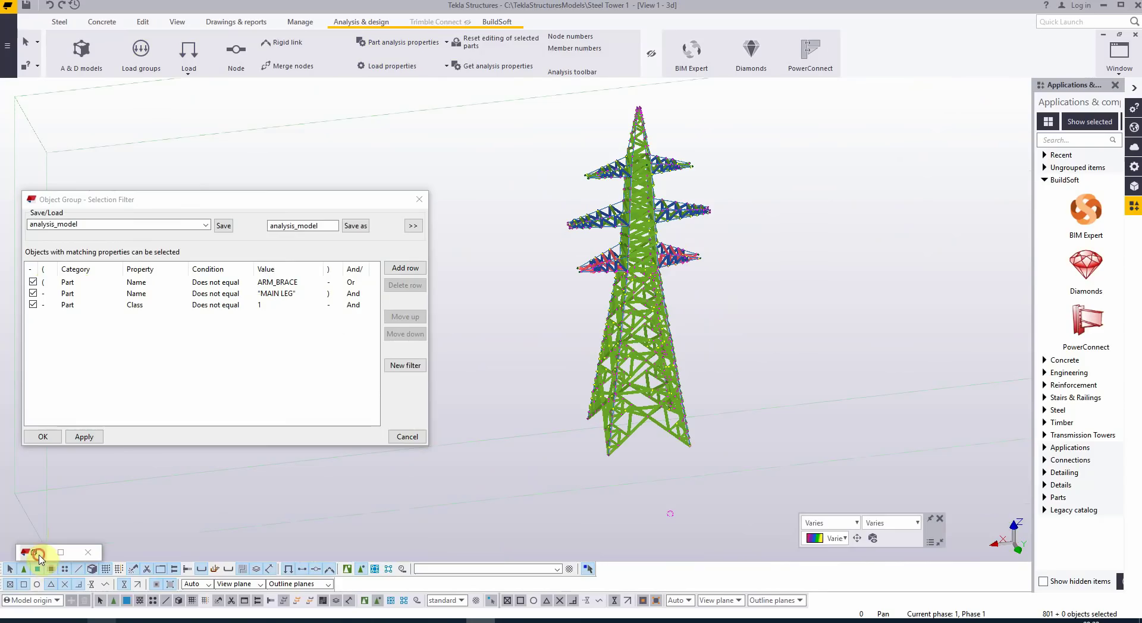
click(40, 555)
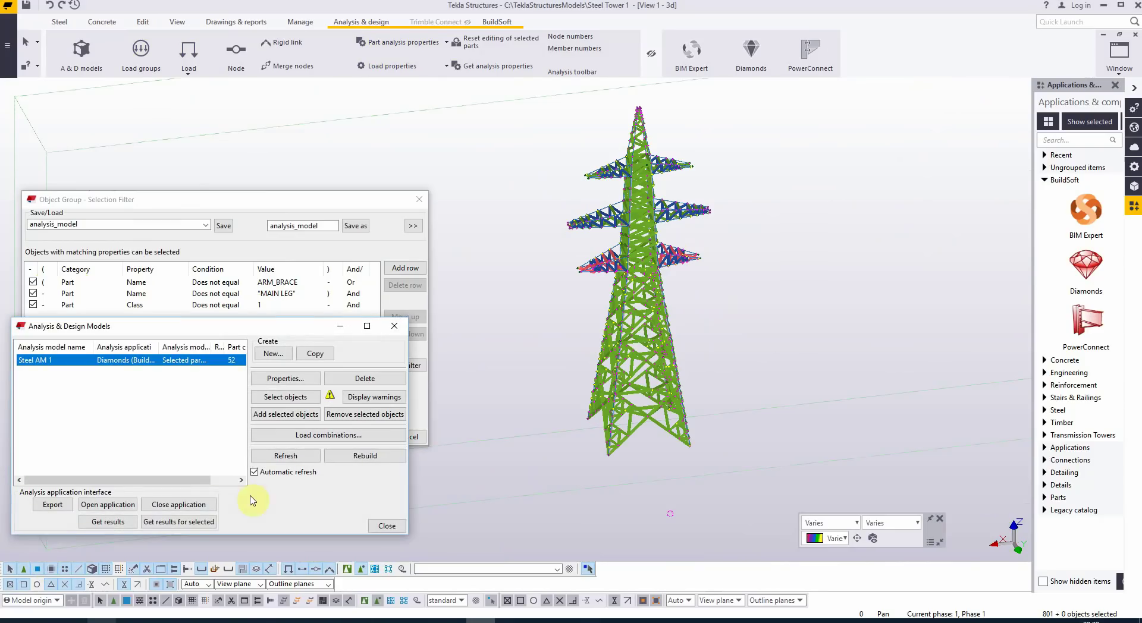
click(284, 416)
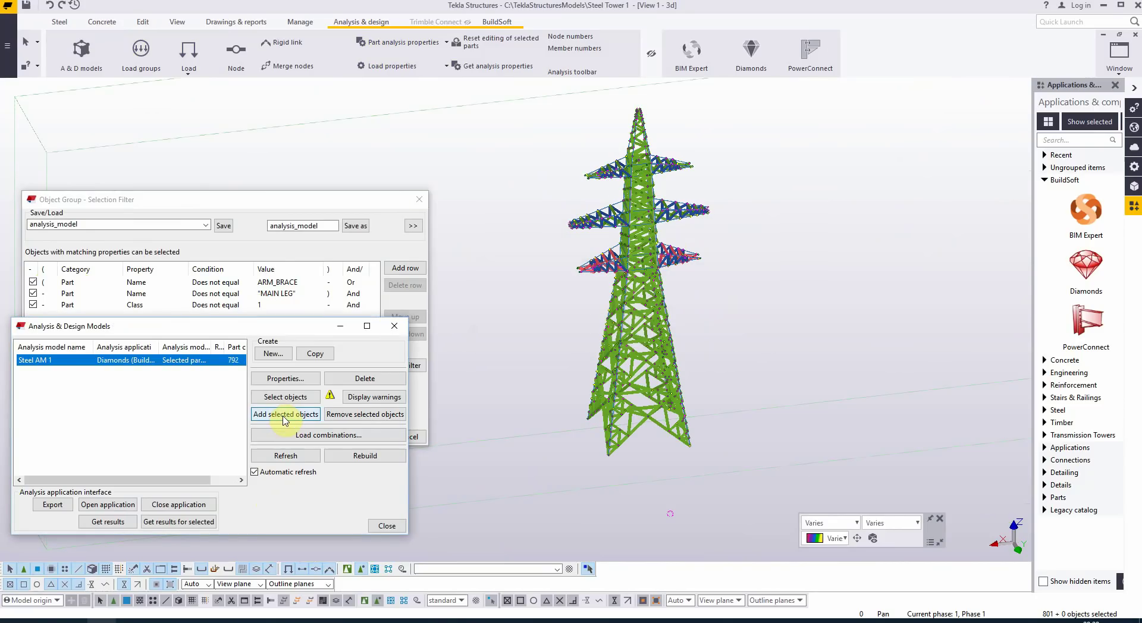
Step: Set a diagonal member's analysis class to Bracing - Truss in its properties
click(334, 327)
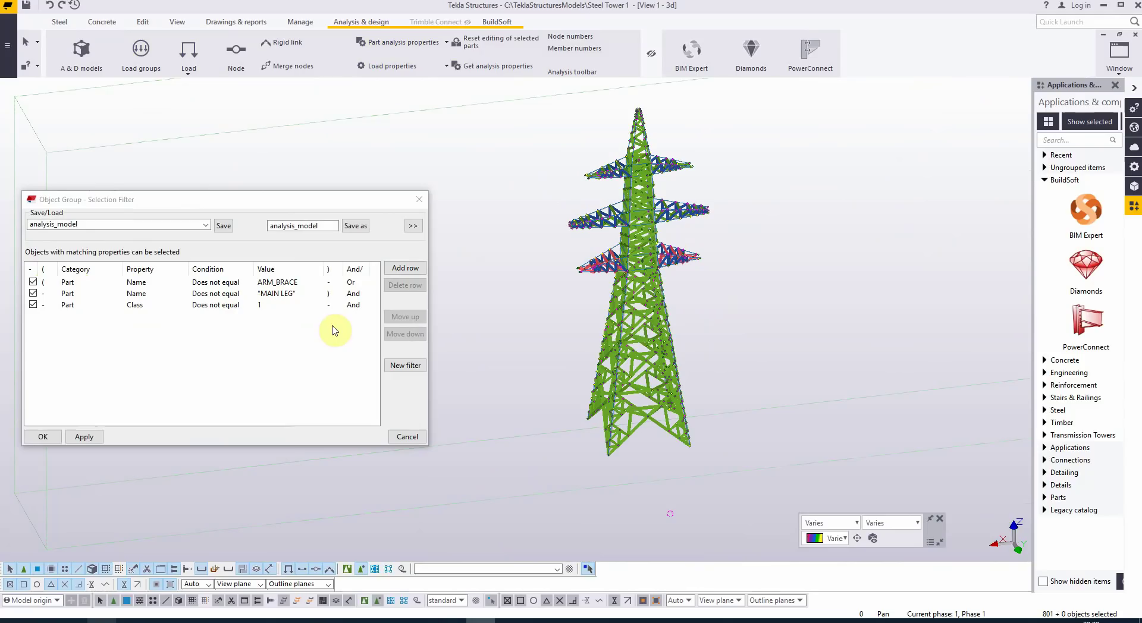
click(662, 440)
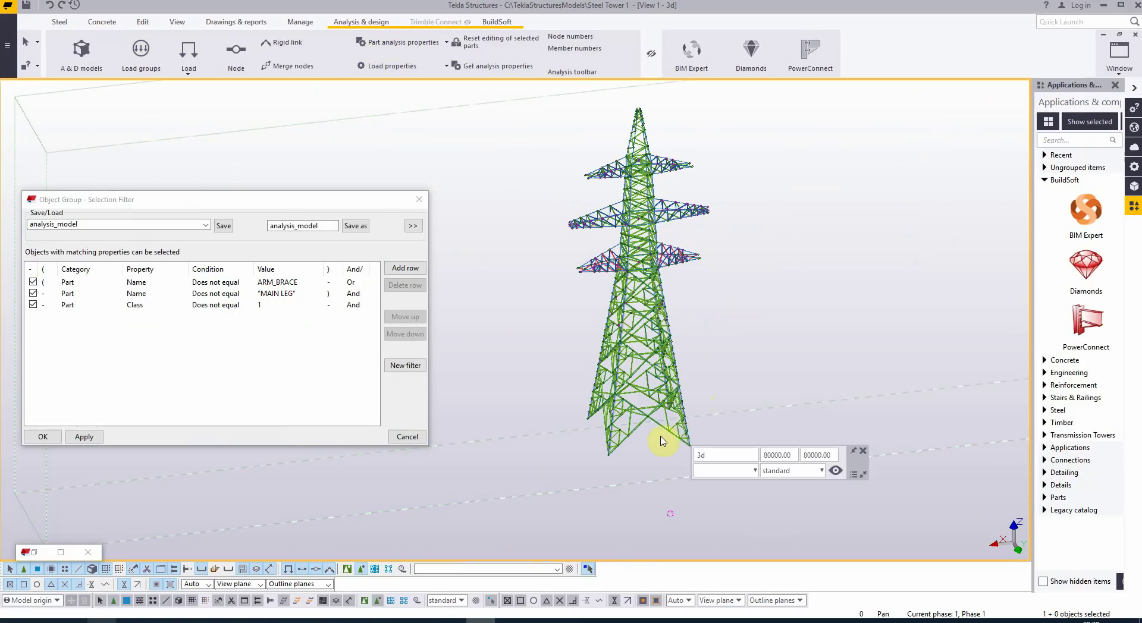
scroll(639, 434, up, 5)
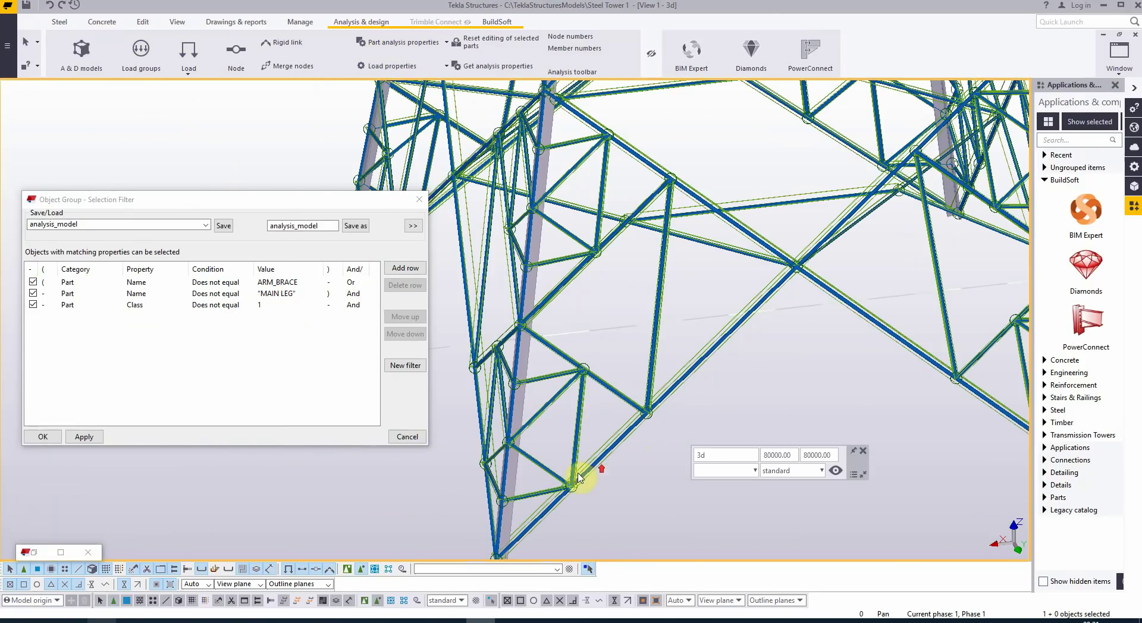
scroll(581, 458, up, 3)
click(573, 434)
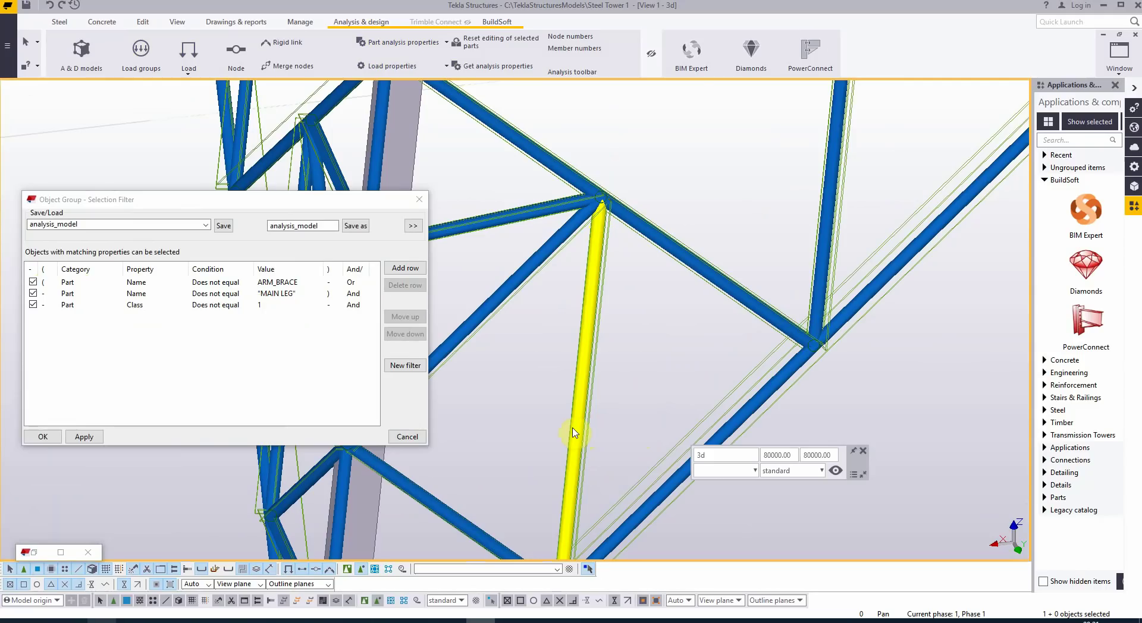
double_click(572, 432)
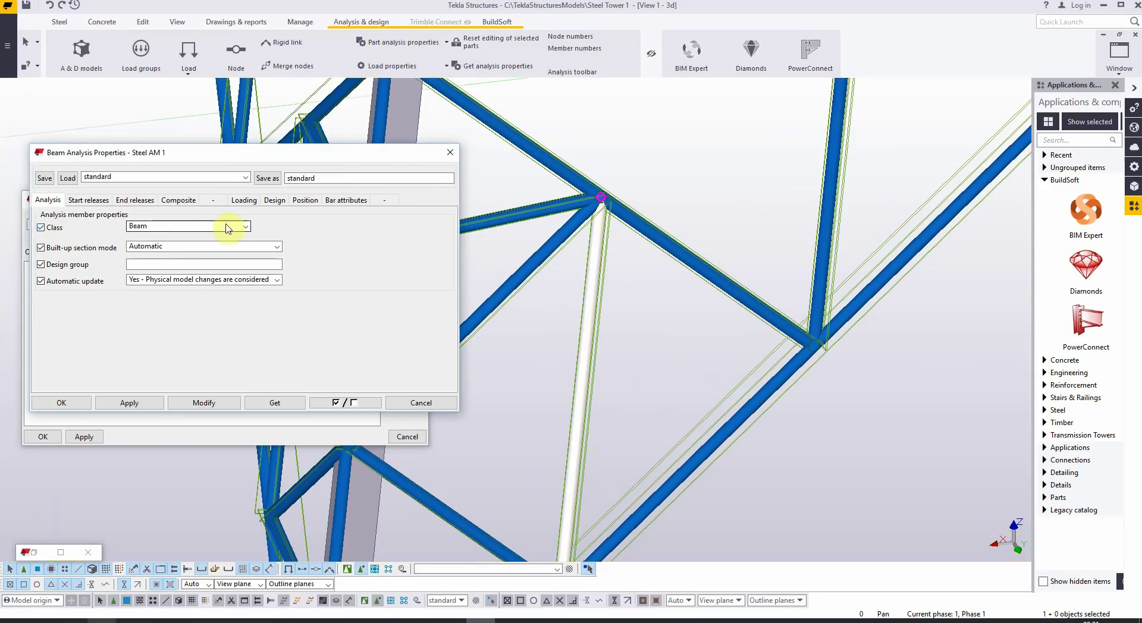
click(246, 227)
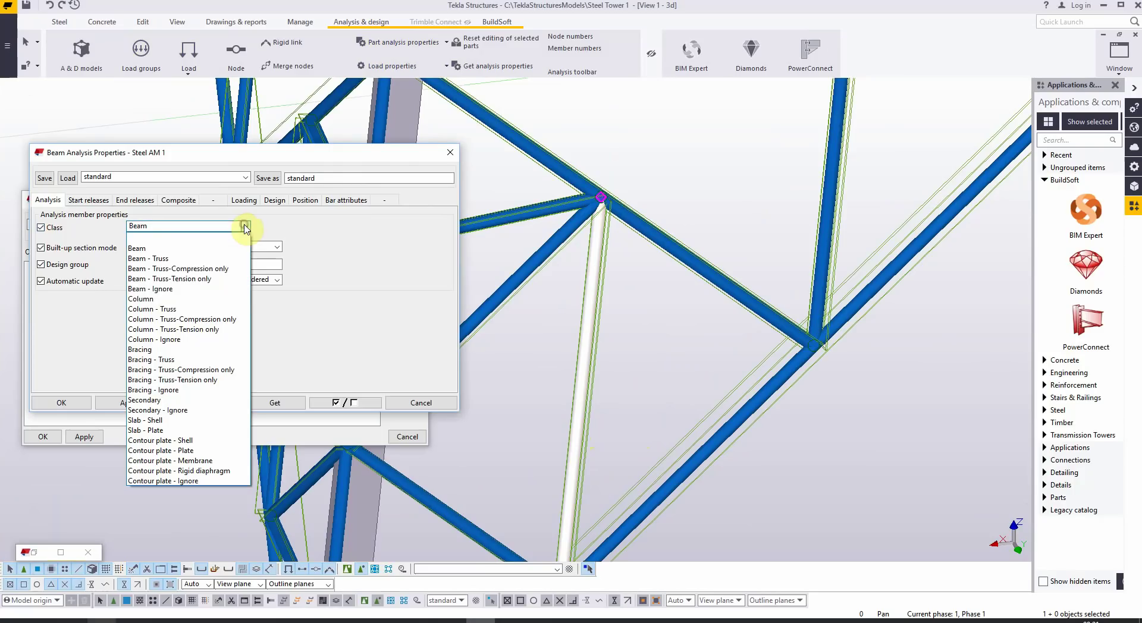
click(158, 360)
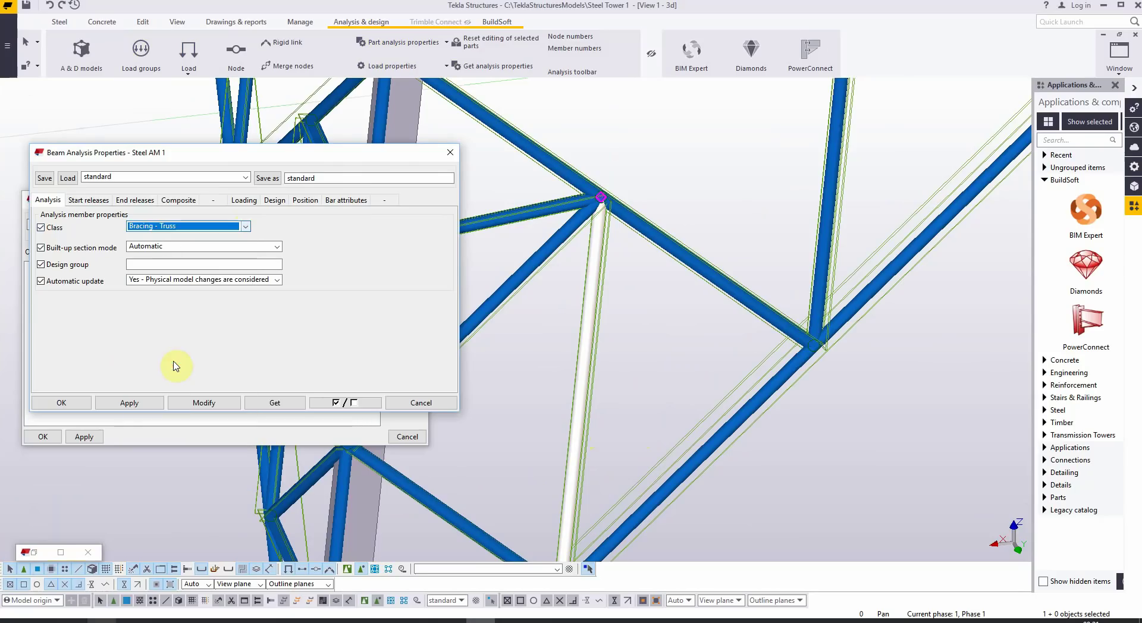
Step: Apply these properties to all 2308 tower members with Modify, then confirm with OK
click(303, 202)
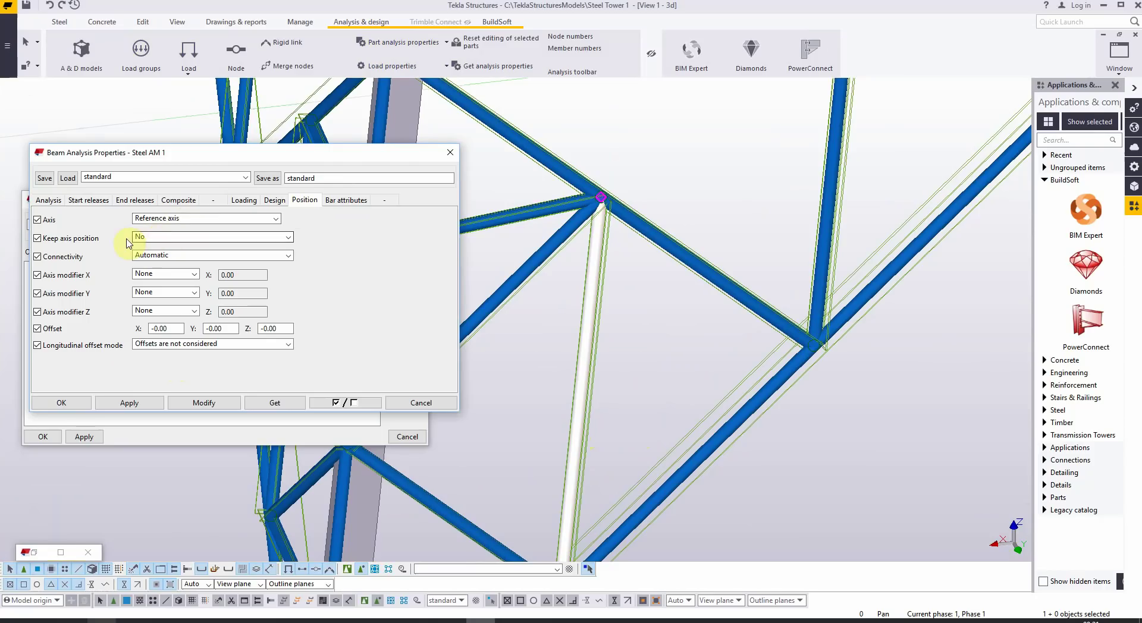
scroll(642, 318, down, 8)
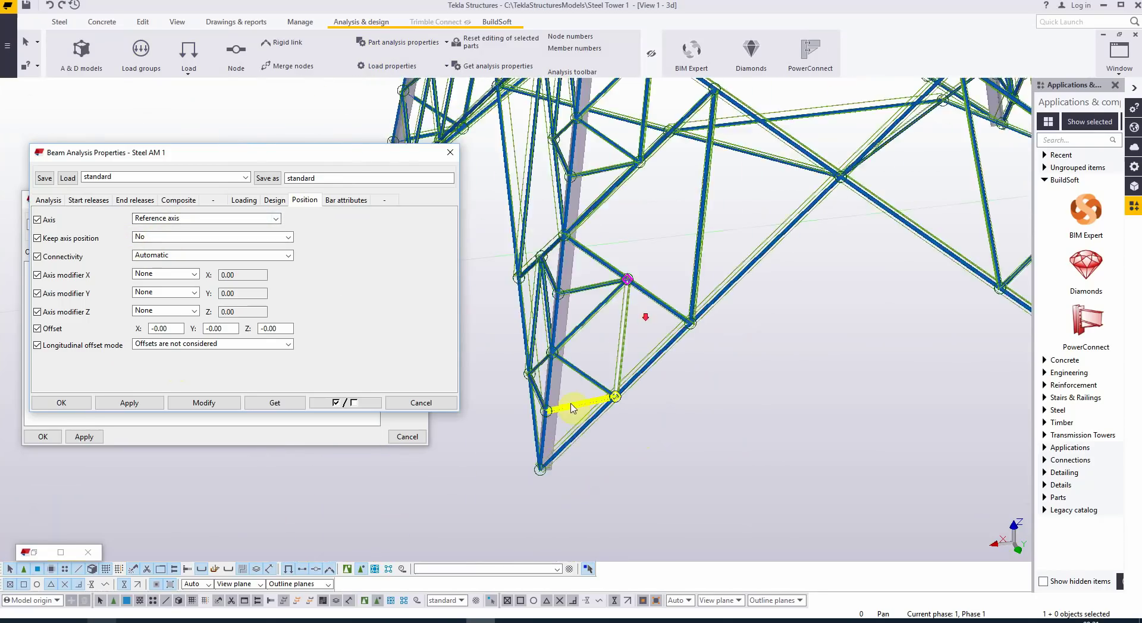
drag(496, 96, 670, 481)
click(190, 403)
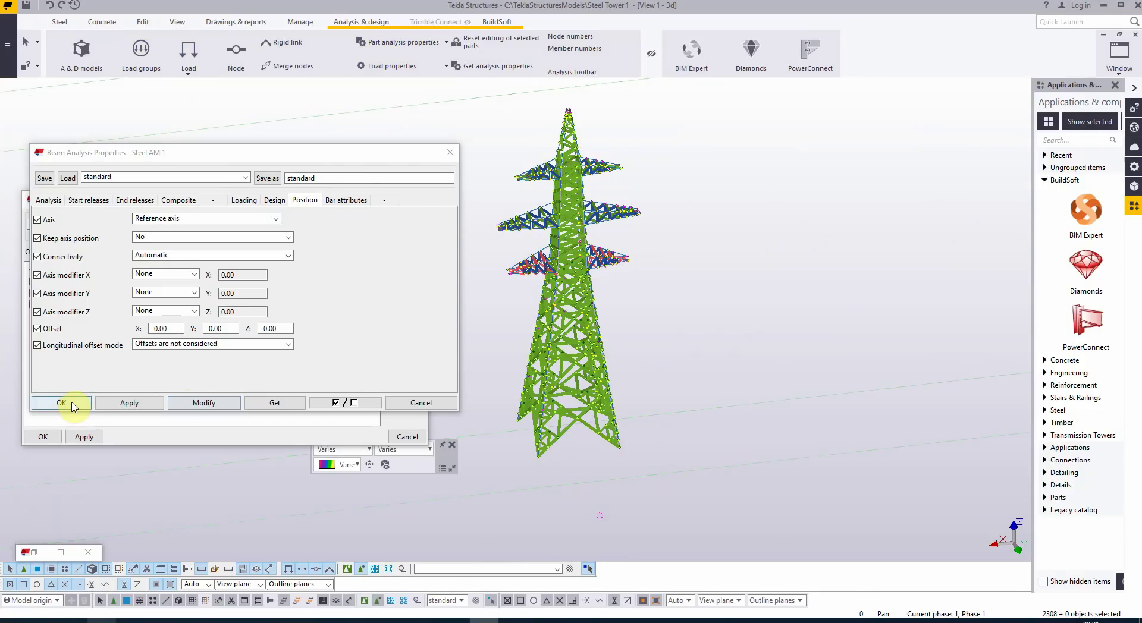
click(62, 403)
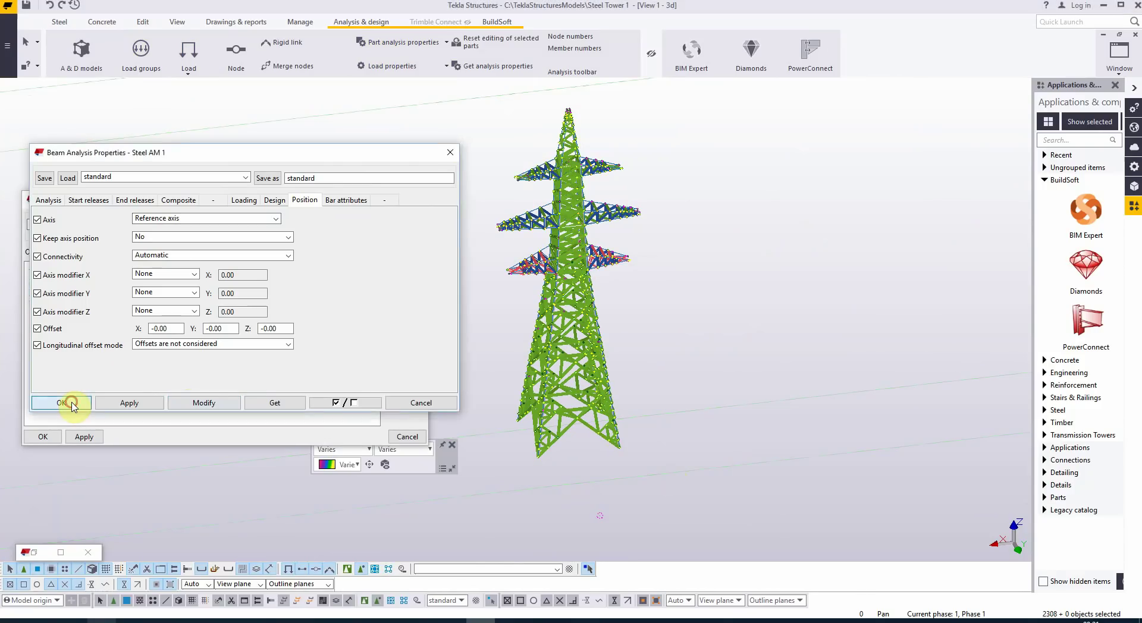
click(730, 439)
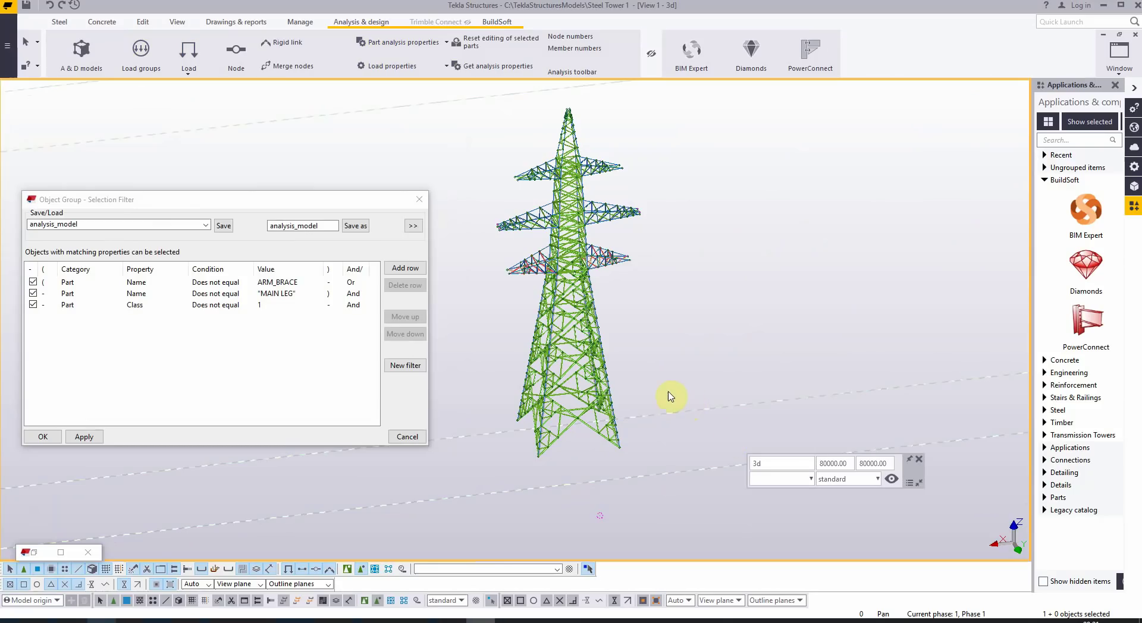
click(419, 200)
scroll(553, 458, up, 5)
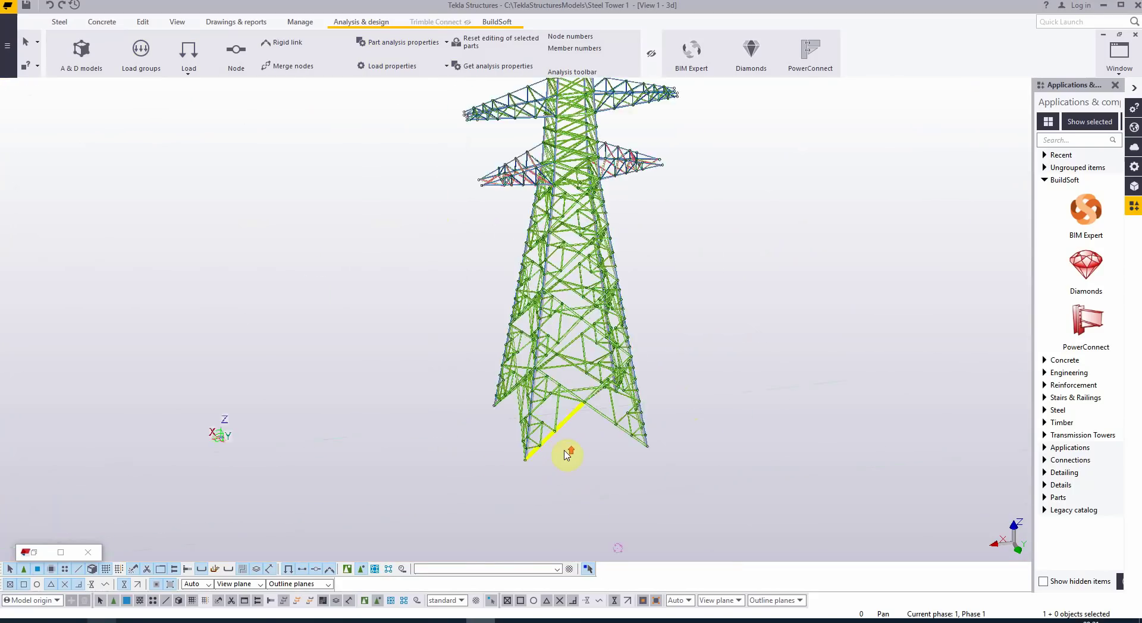
scroll(483, 418, up, 3)
click(186, 489)
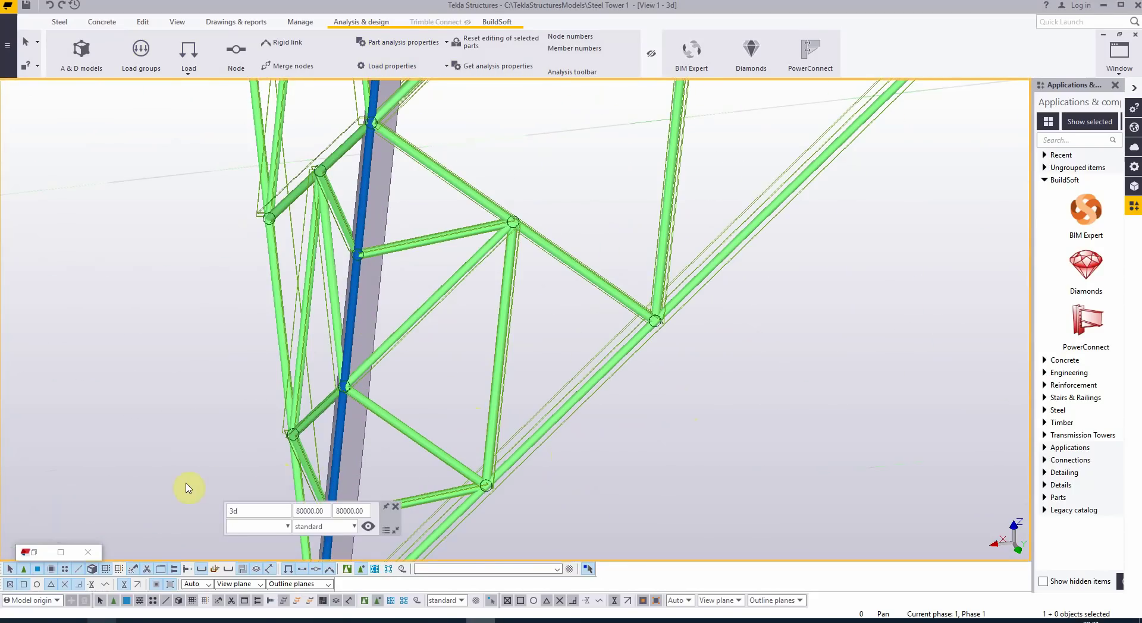
scroll(606, 349, up, 1)
scroll(434, 527, up, 3)
scroll(429, 527, down, 6)
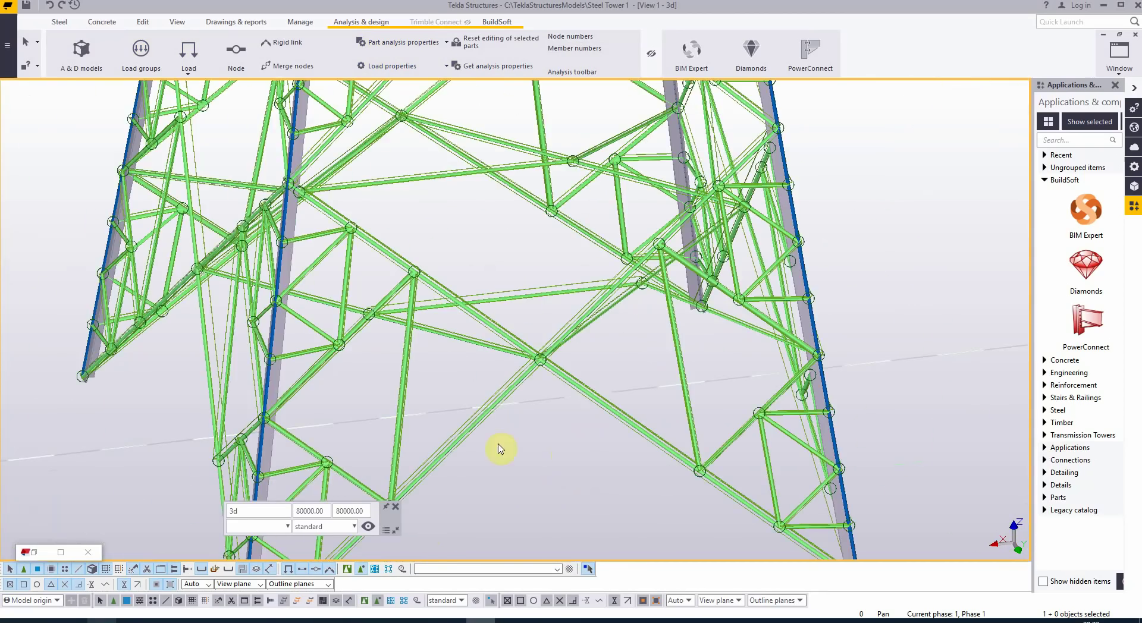
scroll(542, 366, up, 6)
scroll(566, 484, down, 6)
scroll(721, 345, up, 6)
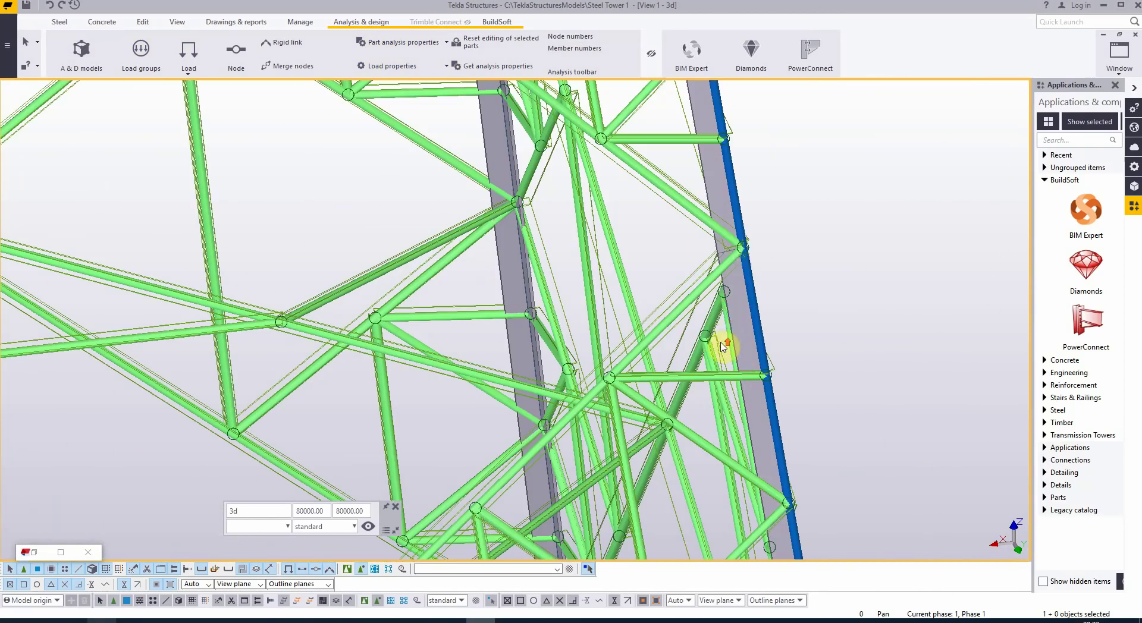
scroll(637, 529, down, 5)
scroll(451, 247, up, 5)
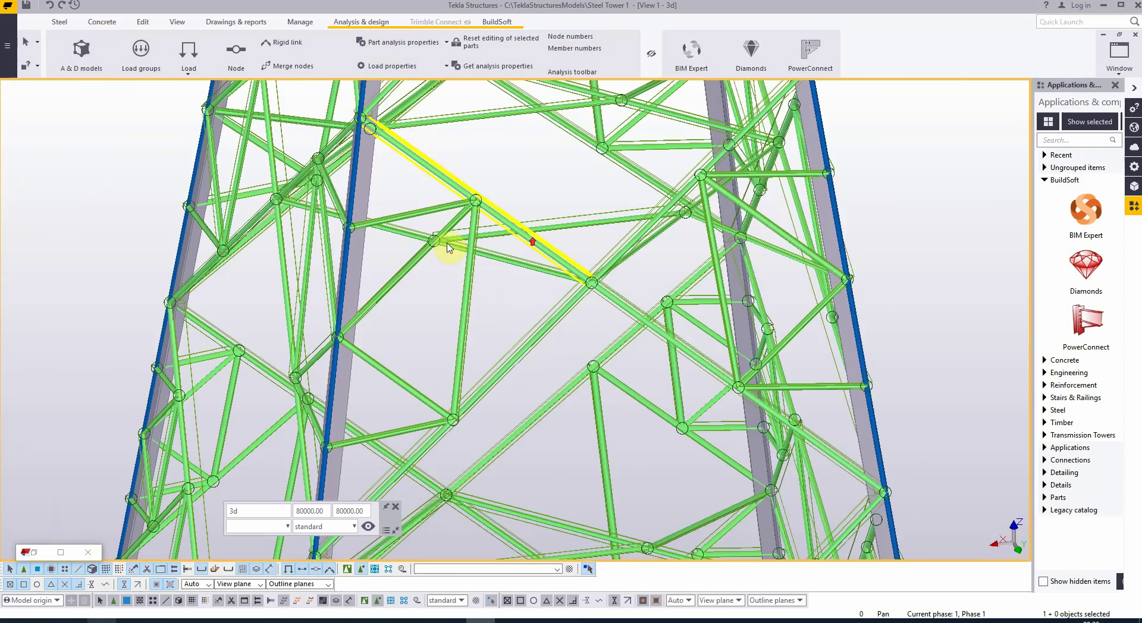
scroll(489, 450, up, 2)
scroll(489, 450, down, 5)
scroll(485, 470, up, 6)
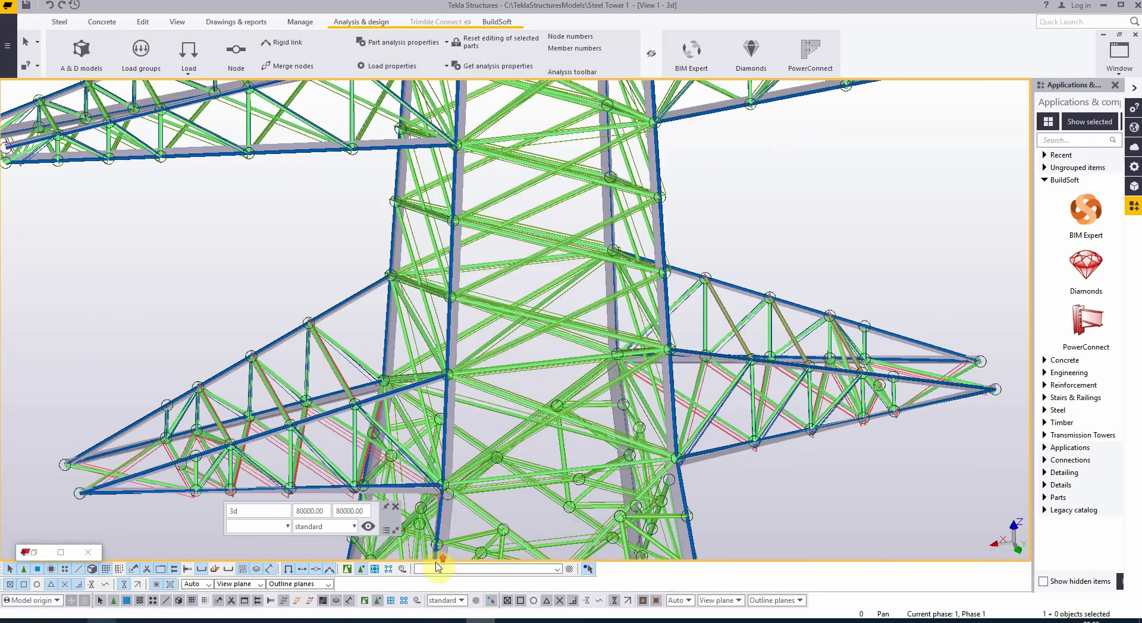
scroll(481, 423, up, 3)
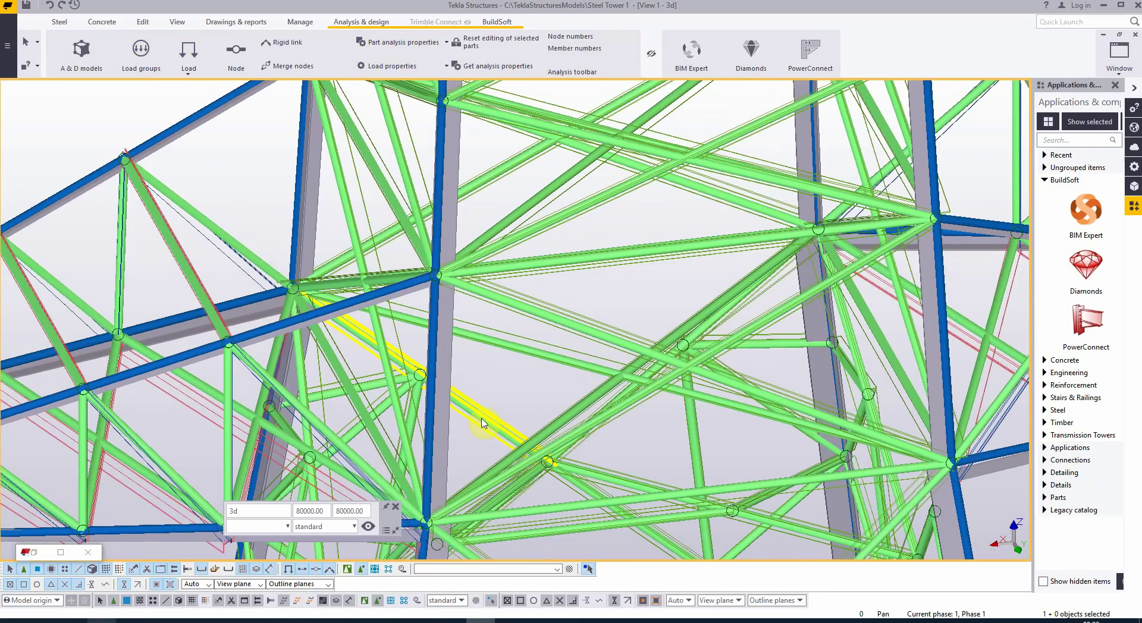
scroll(333, 455, up, 2)
scroll(342, 461, down, 1)
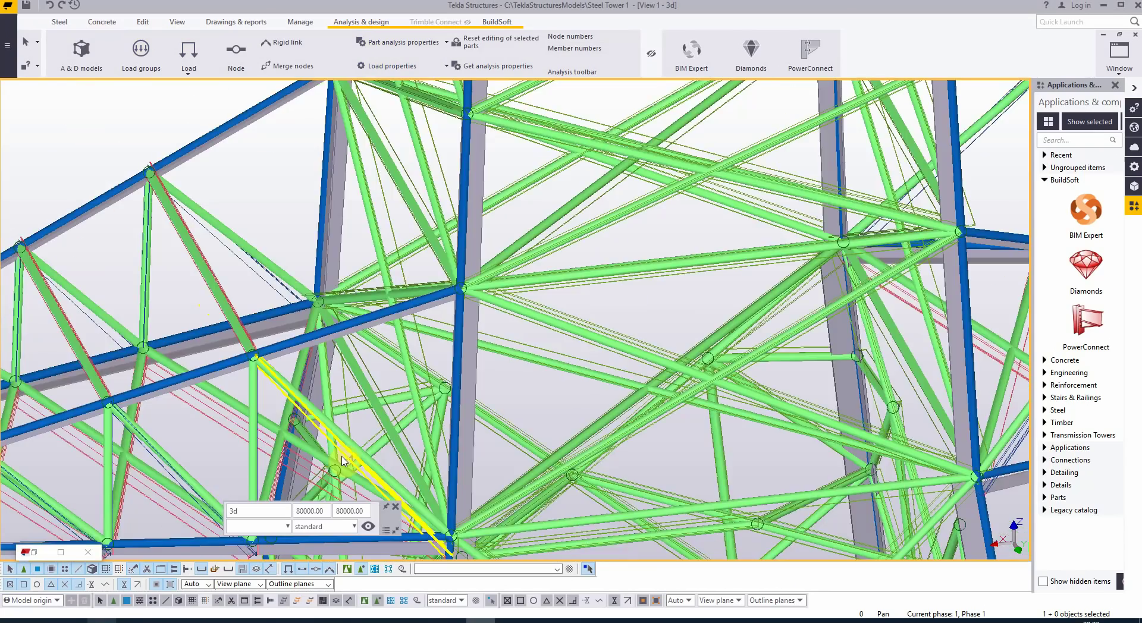
scroll(343, 461, down, 5)
scroll(485, 411, up, 8)
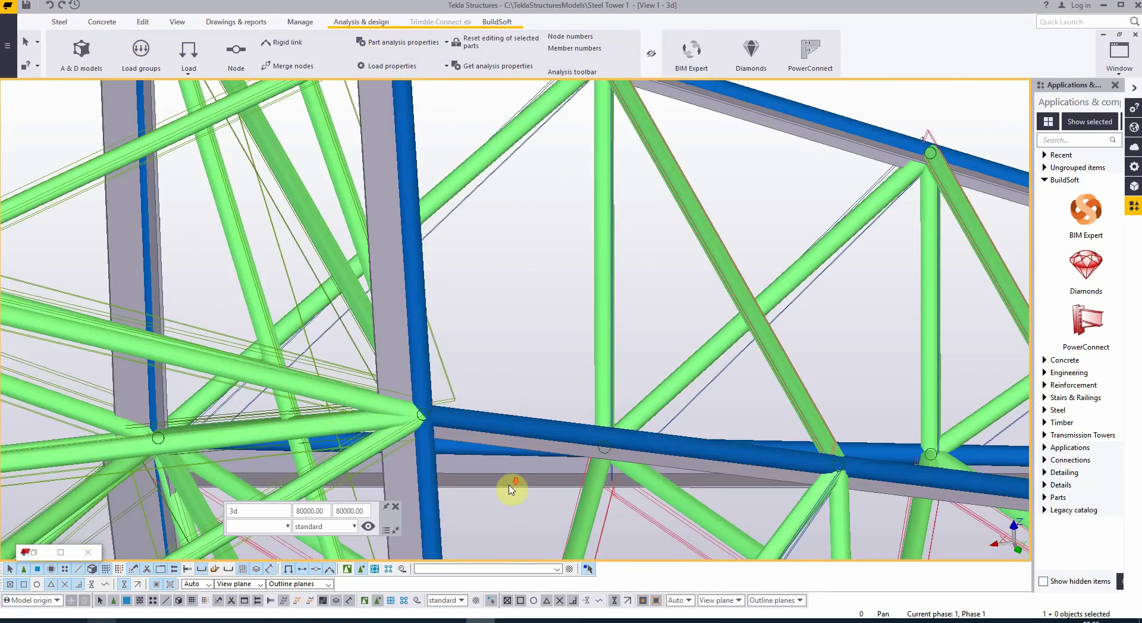
scroll(505, 470, down, 5)
scroll(434, 288, up, 6)
scroll(363, 324, down, 5)
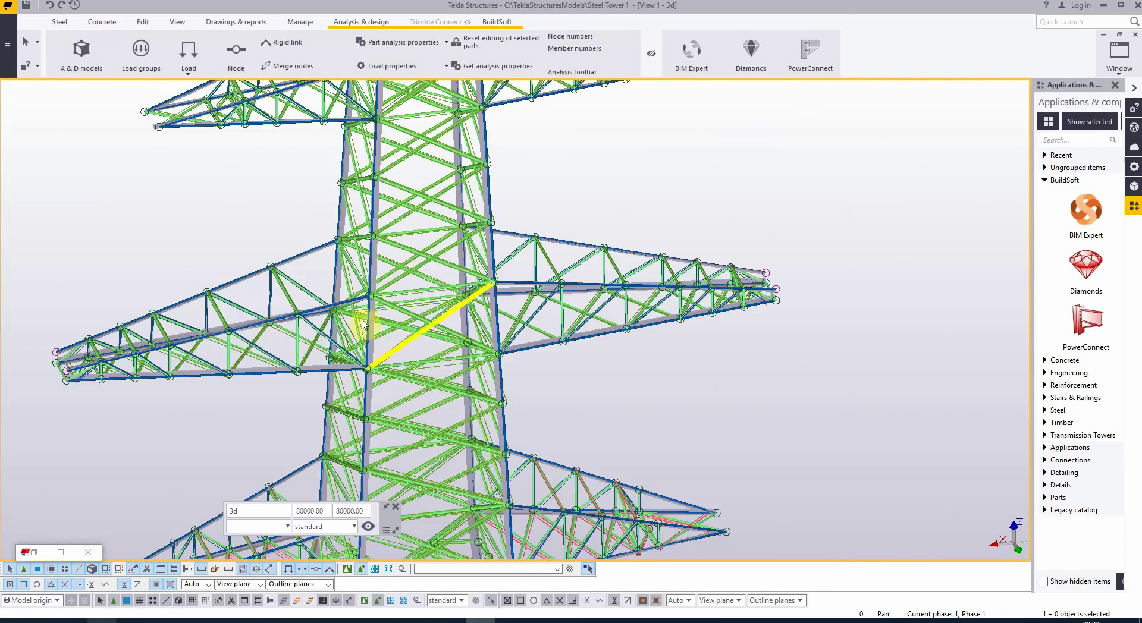
scroll(360, 318, up, 5)
scroll(356, 305, down, 6)
scroll(369, 416, up, 4)
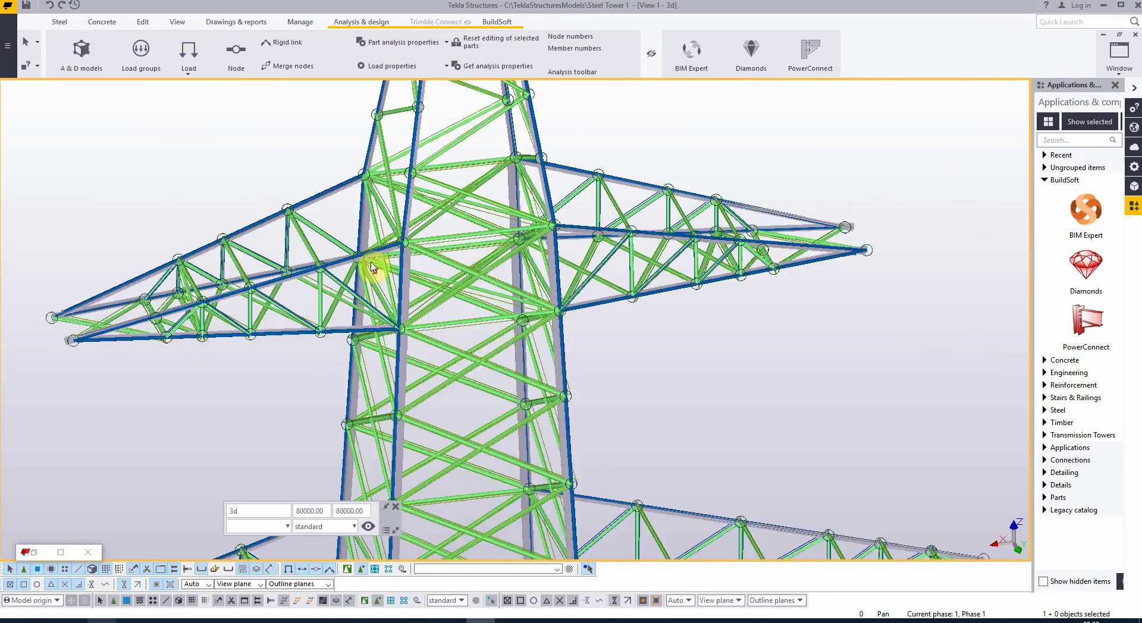
scroll(371, 265, up, 4)
scroll(328, 351, down, 3)
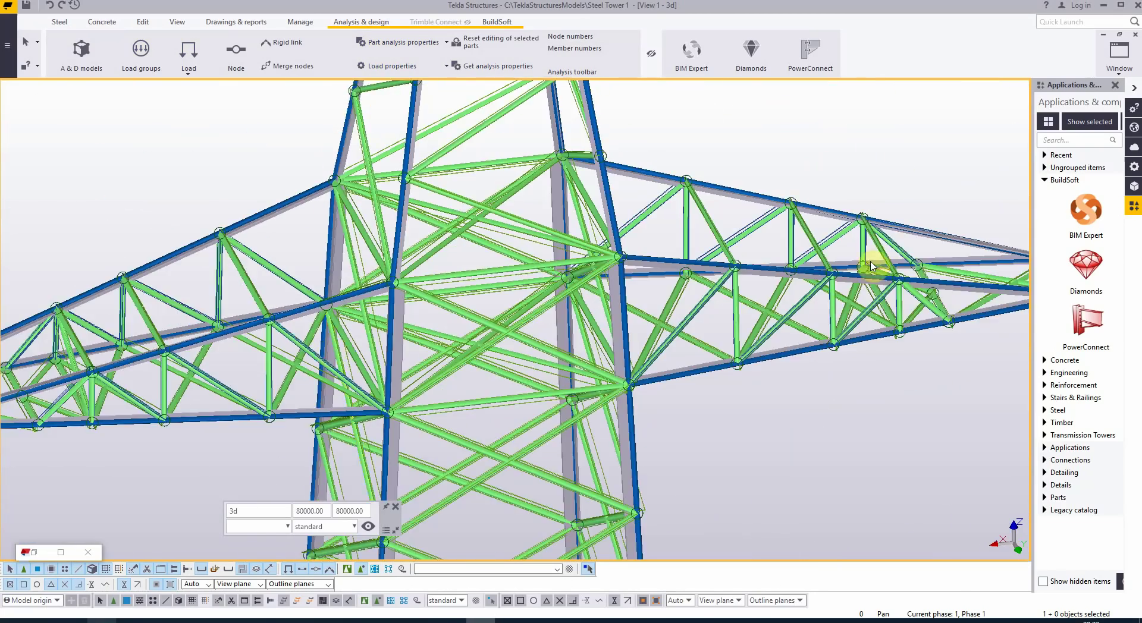
scroll(871, 265, up, 3)
scroll(872, 266, down, 6)
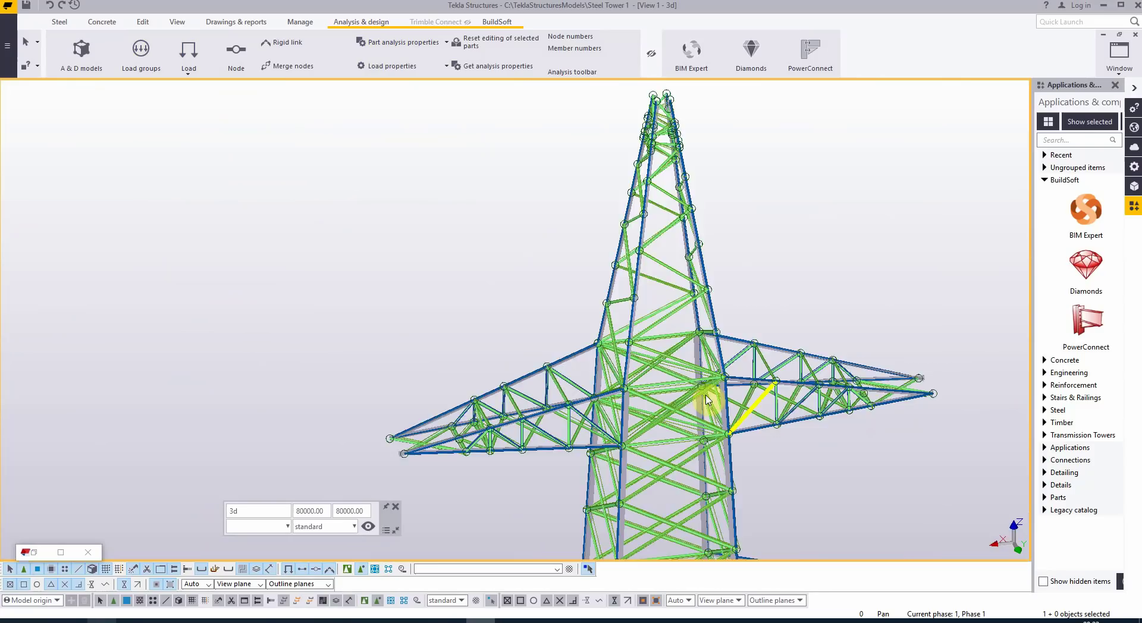
scroll(702, 238, up, 5)
scroll(555, 387, down, 5)
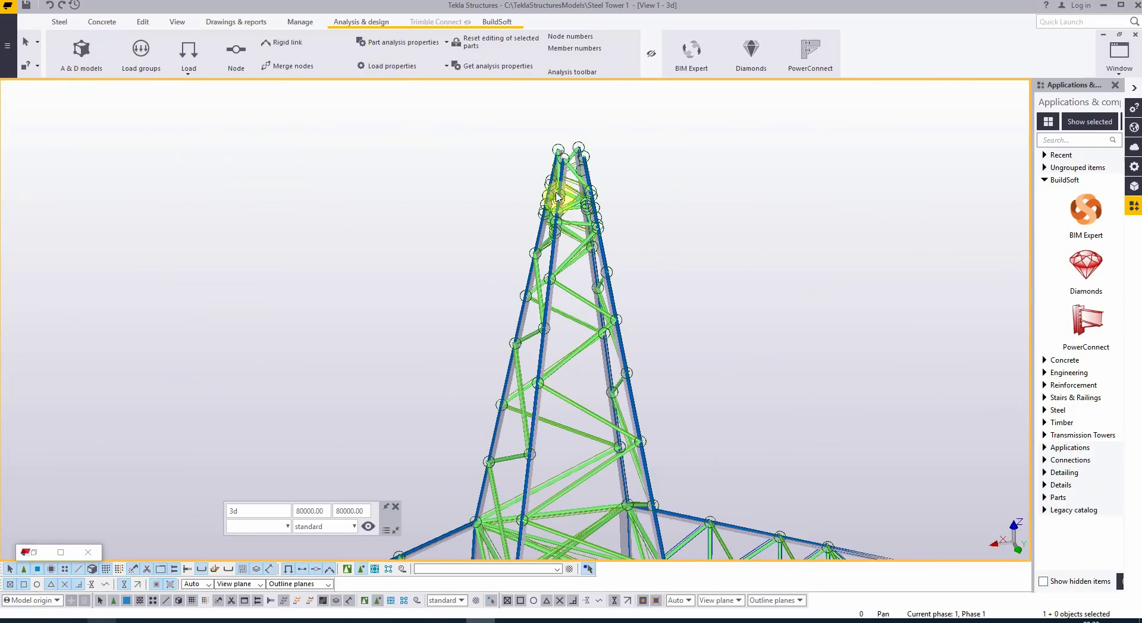
scroll(555, 191, up, 3)
scroll(612, 156, up, 3)
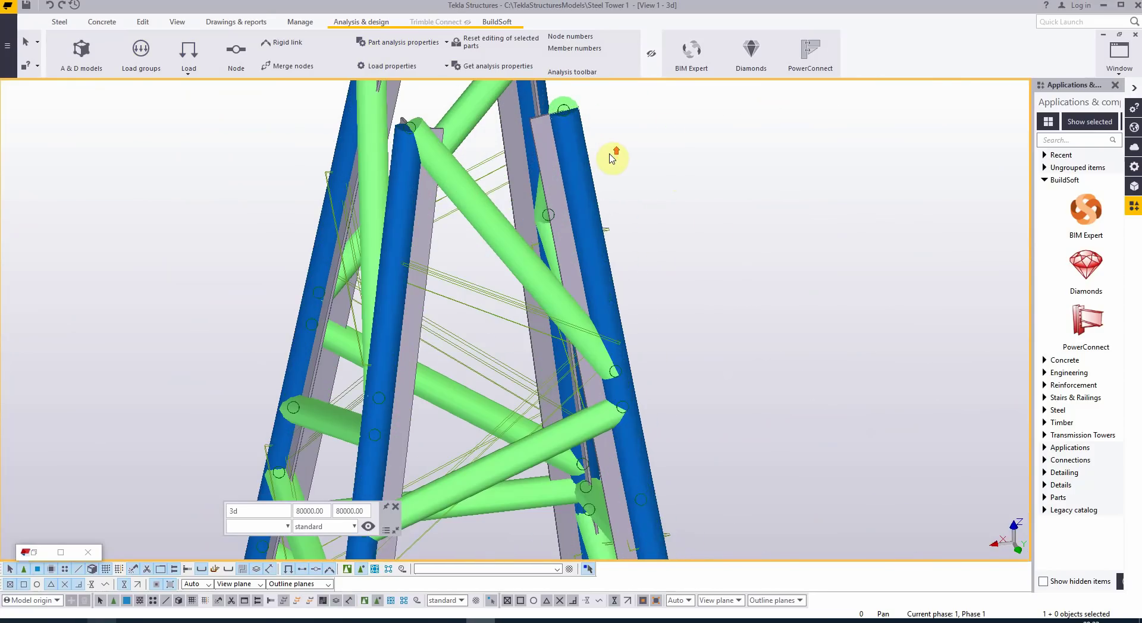
scroll(547, 190, down, 4)
scroll(547, 190, up, 3)
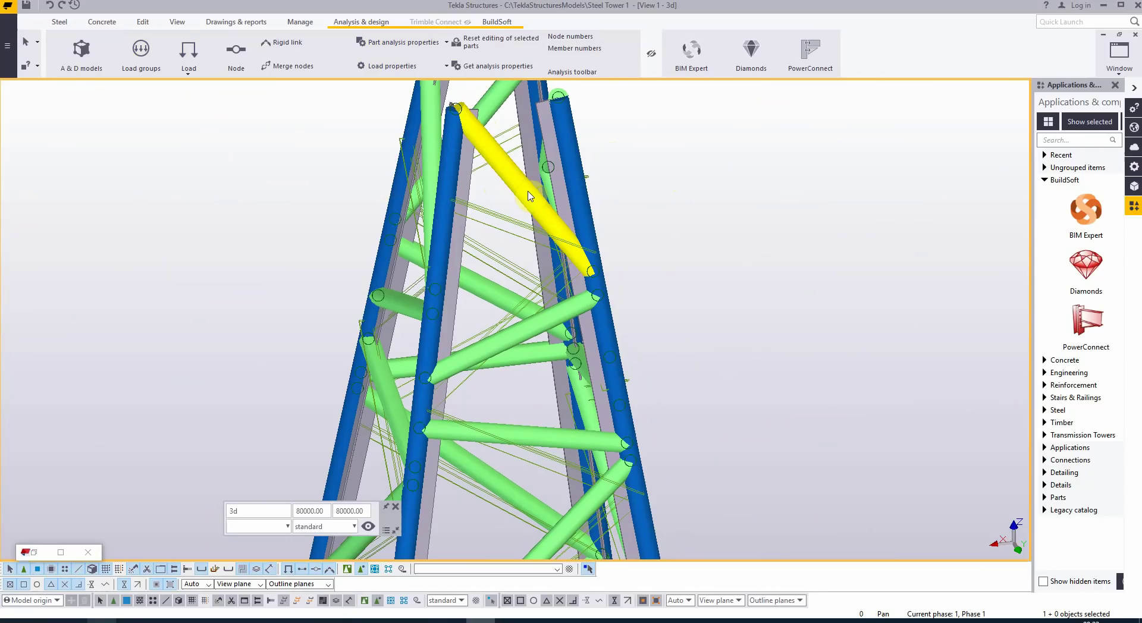
Step: Set Keep axis position to Yes for the diagonal brace
double_click(529, 196)
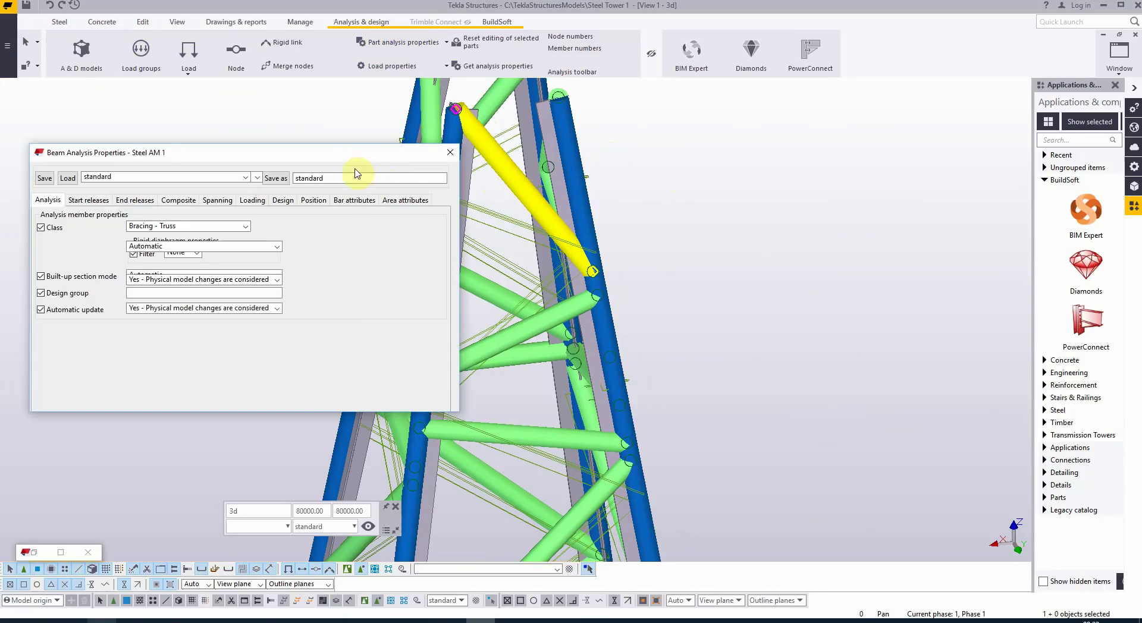
drag(351, 157, 309, 157)
click(264, 201)
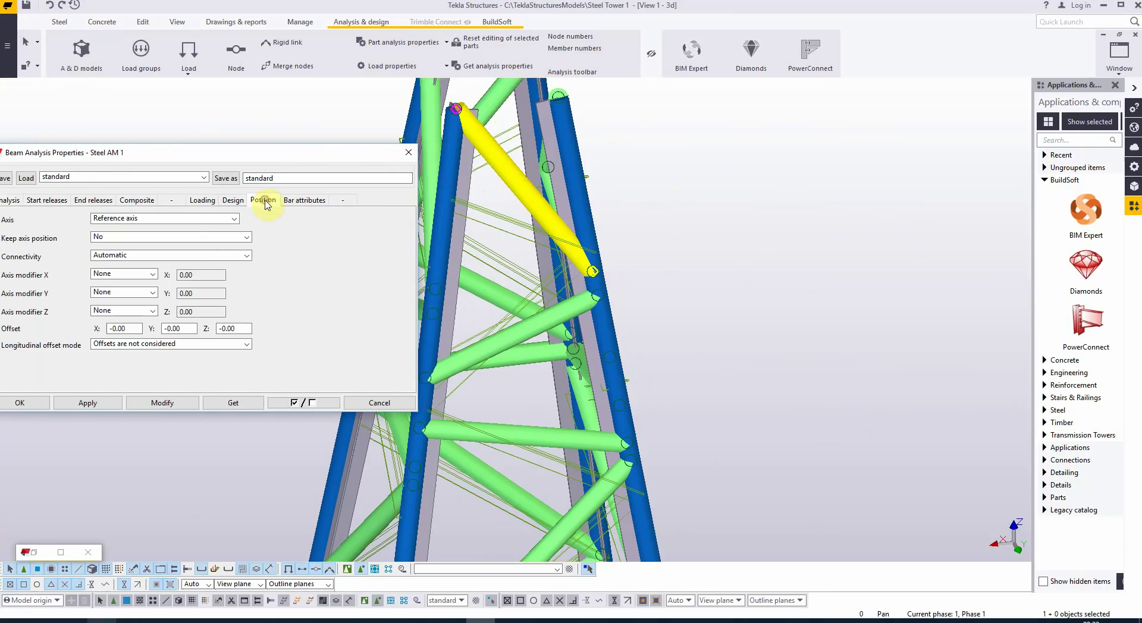
click(245, 238)
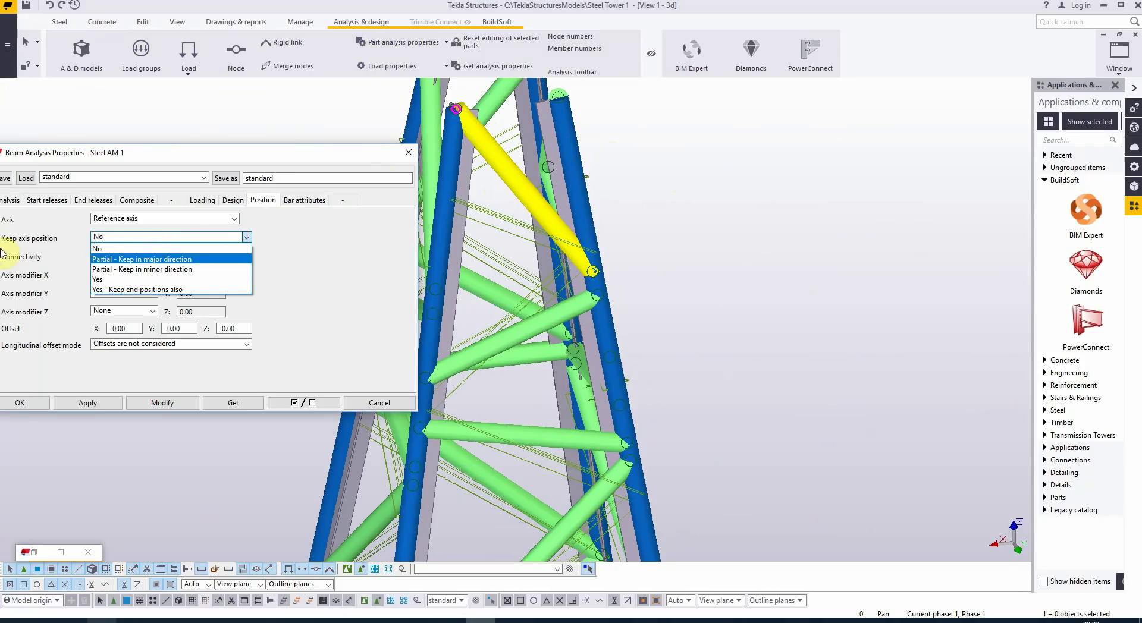
click(109, 280)
click(165, 407)
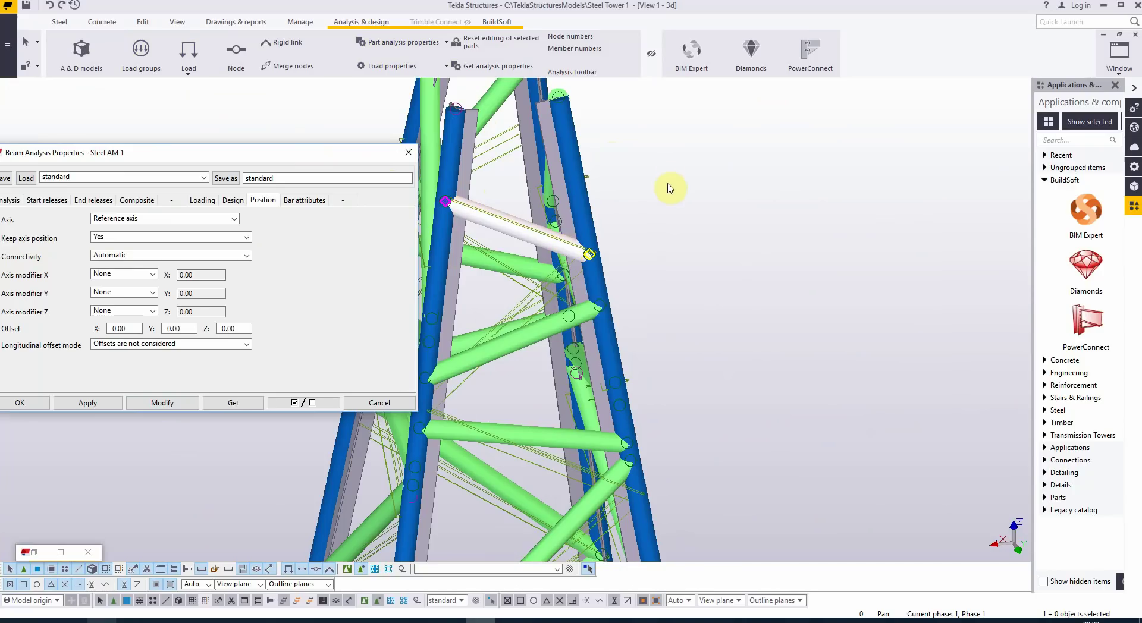
Step: Apply Keep axis position Yes to the upper tower members and close the properties window
scroll(670, 188, down, 6)
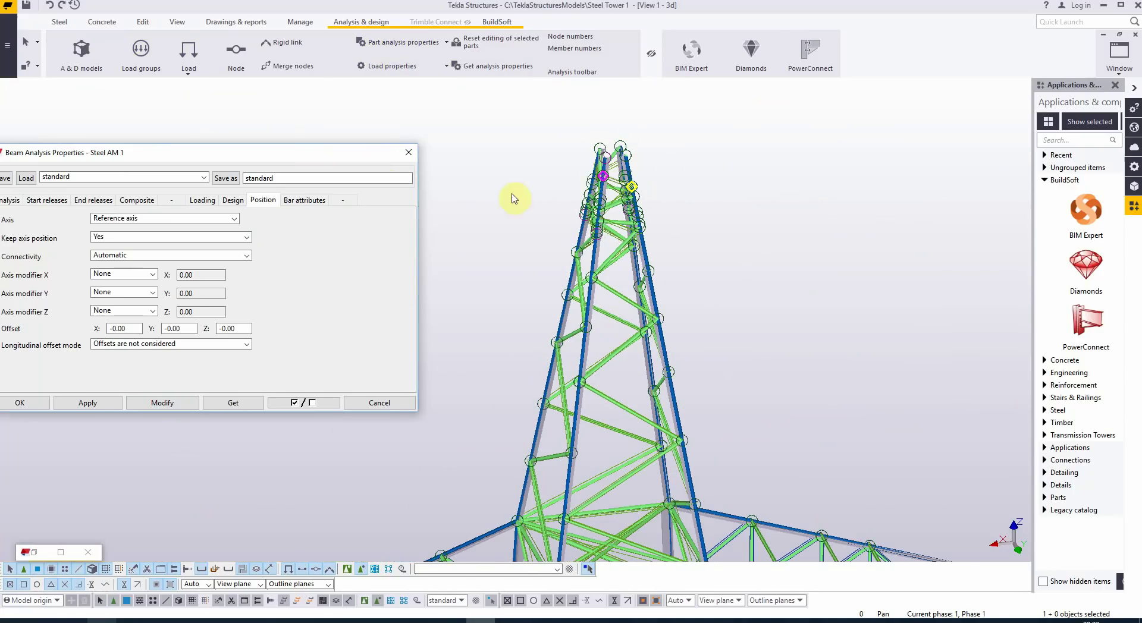
drag(499, 111, 732, 485)
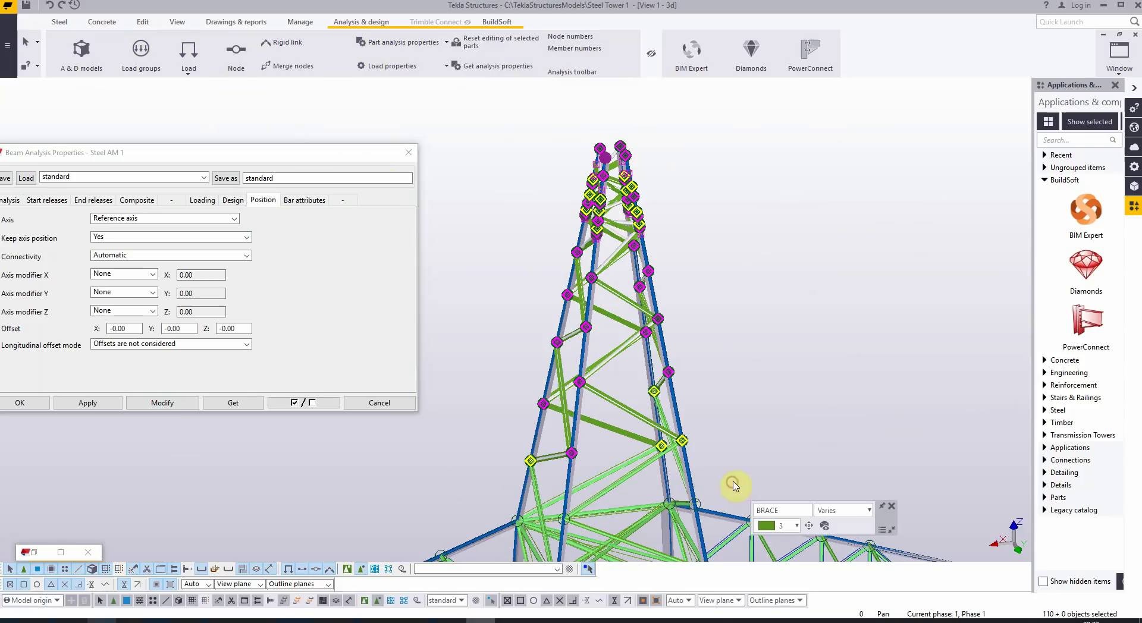
click(163, 403)
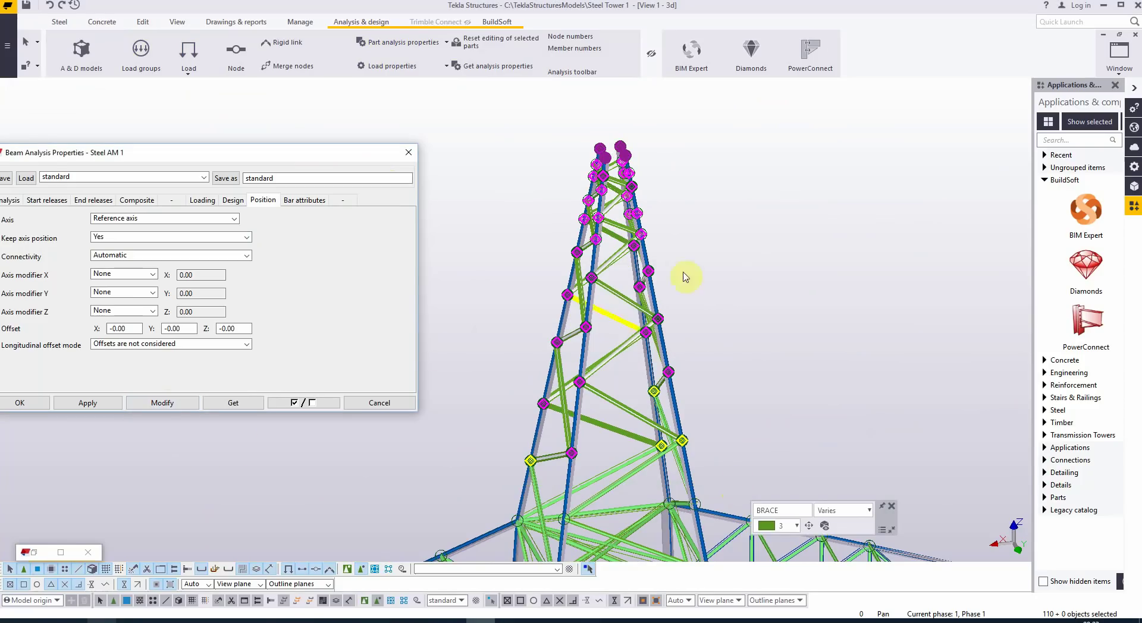
scroll(637, 179, up, 5)
click(633, 203)
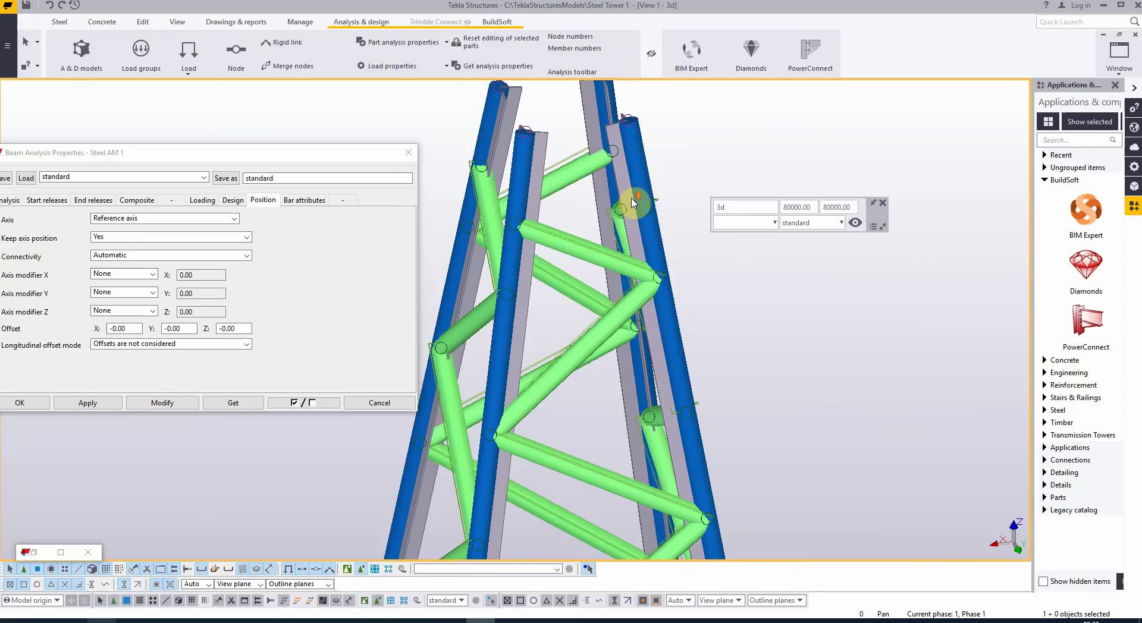
scroll(633, 203, down, 3)
scroll(636, 250, up, 3)
click(482, 404)
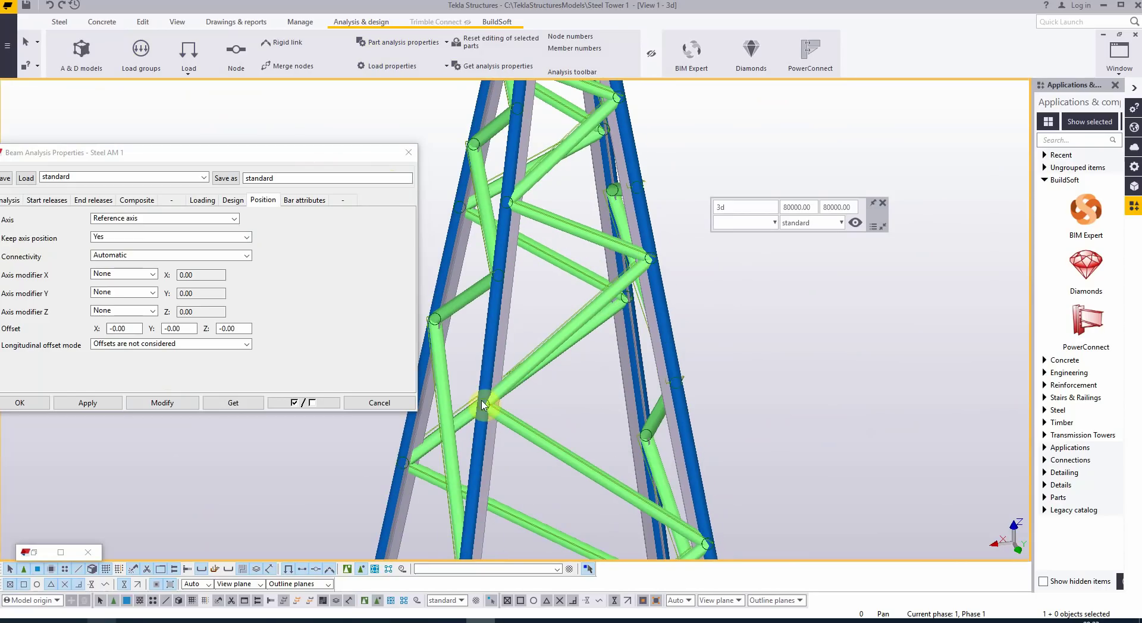
scroll(658, 173, down, 4)
scroll(620, 291, up, 4)
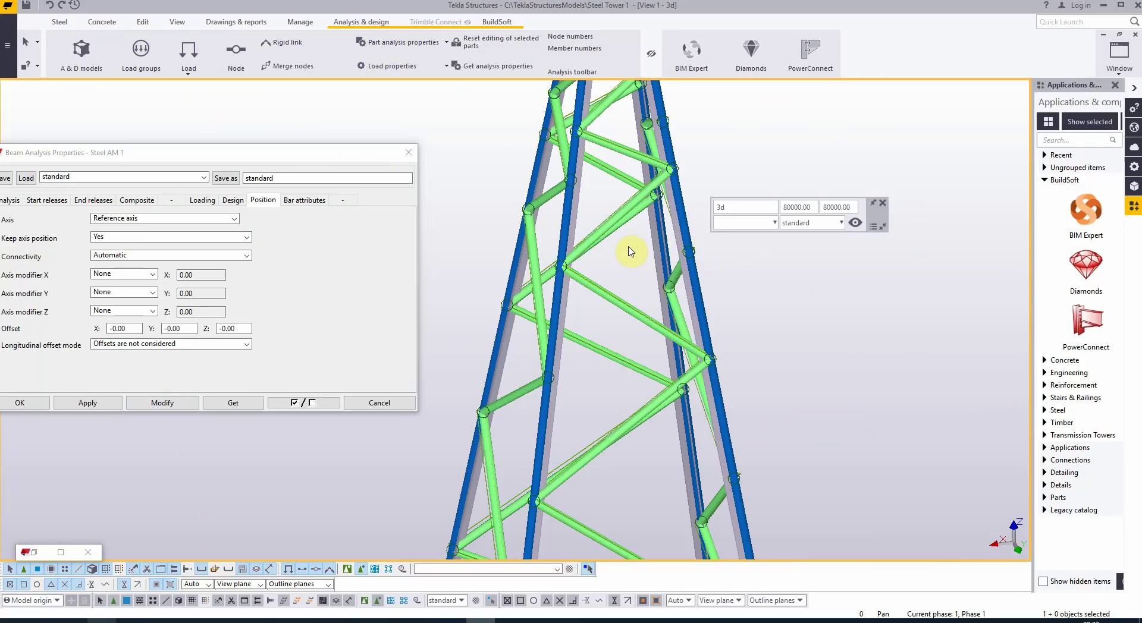
scroll(632, 250, down, 4)
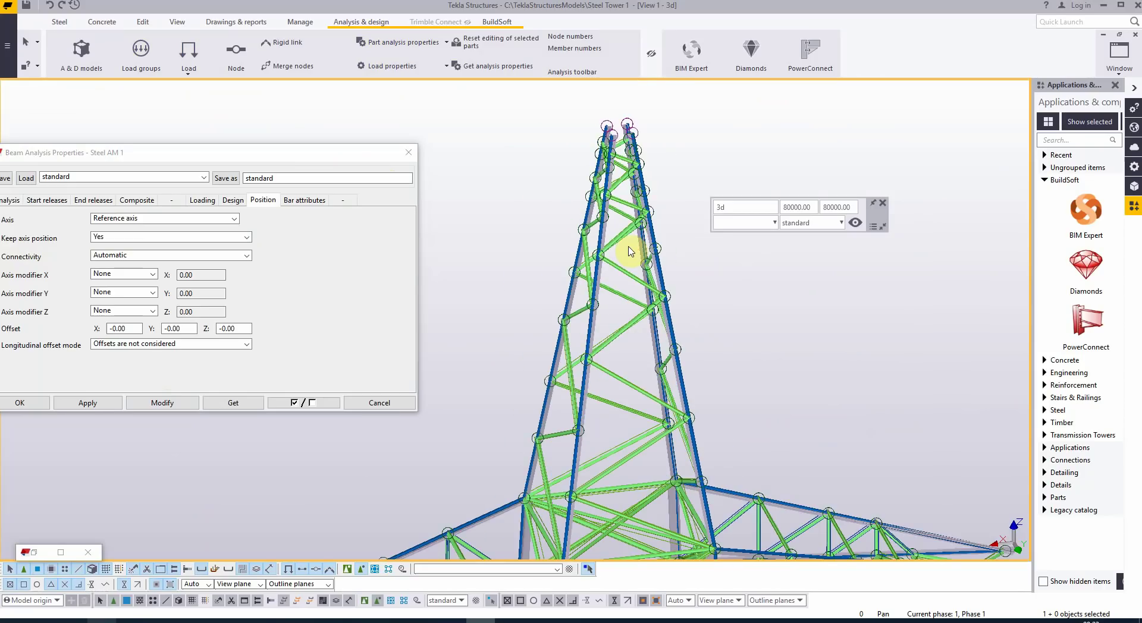
scroll(666, 477, up, 4)
scroll(618, 361, down, 4)
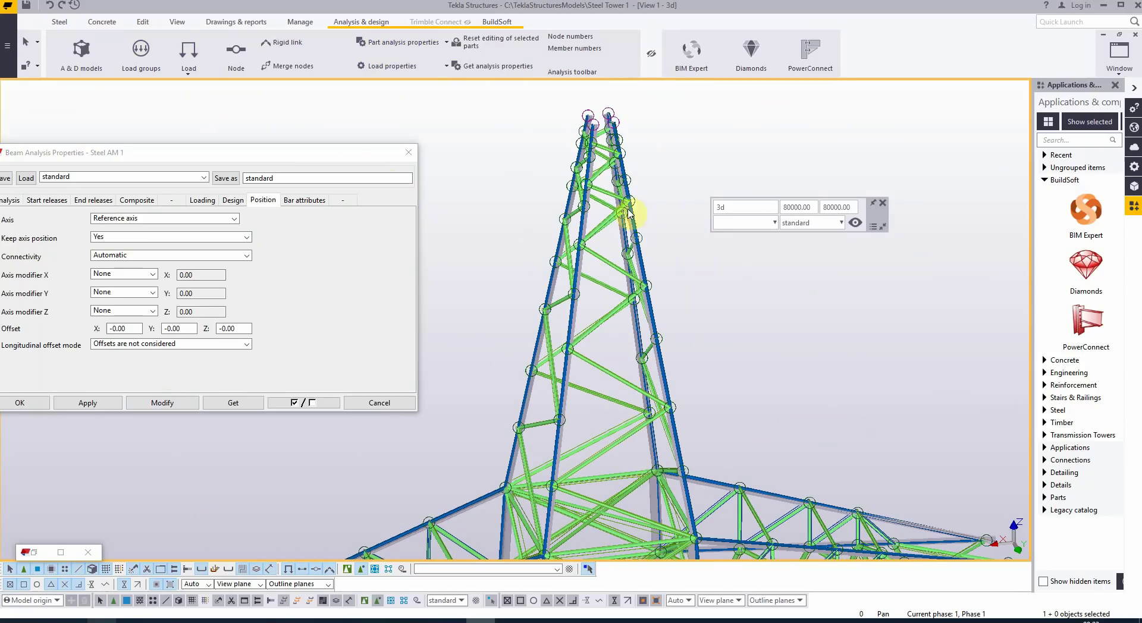
scroll(654, 173, down, 4)
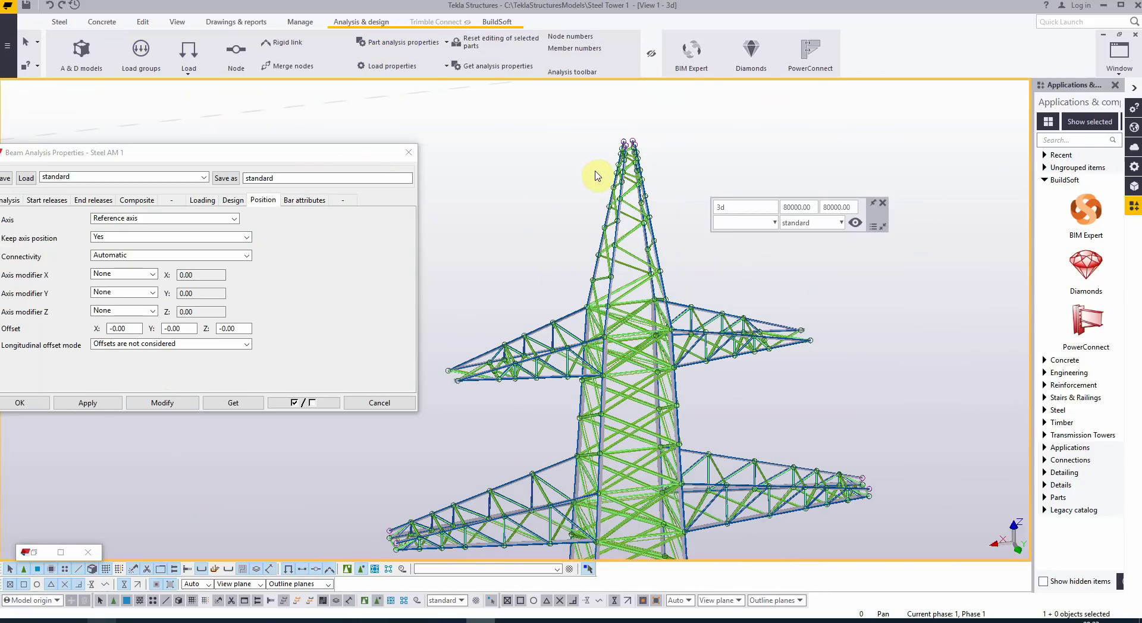
scroll(608, 157, up, 3)
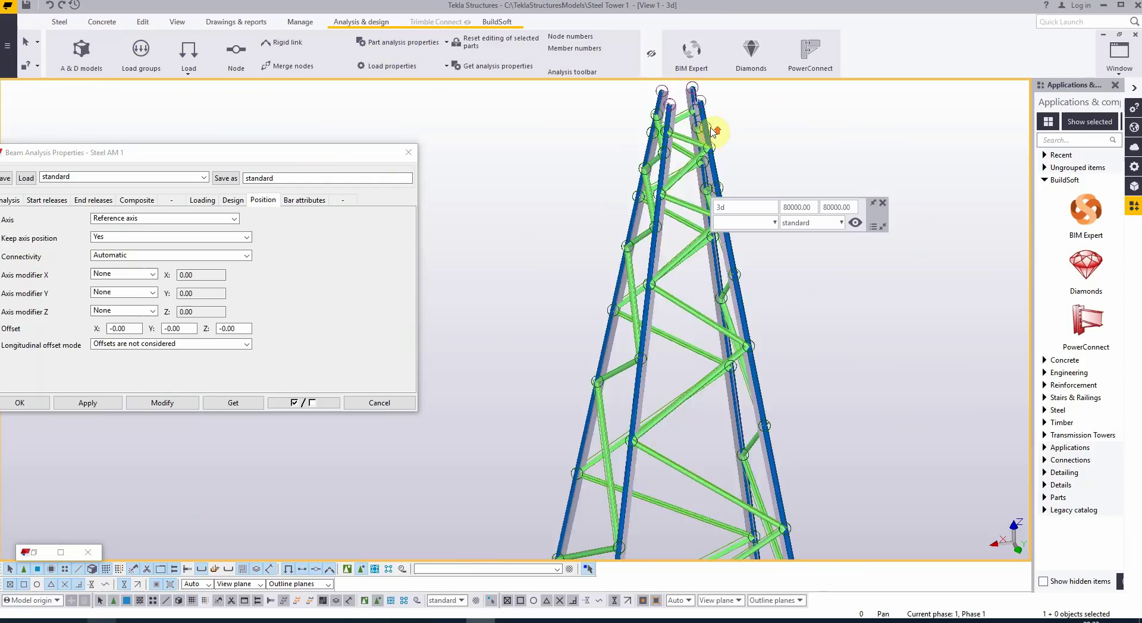
scroll(714, 130, up, 5)
scroll(670, 123, down, 3)
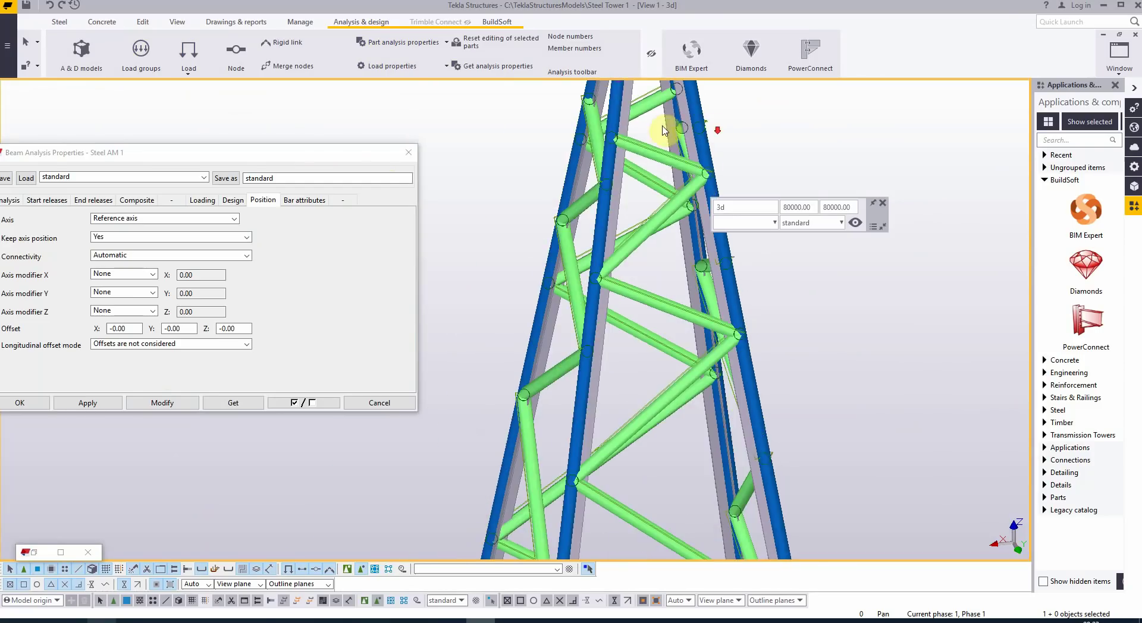
scroll(602, 191, down, 6)
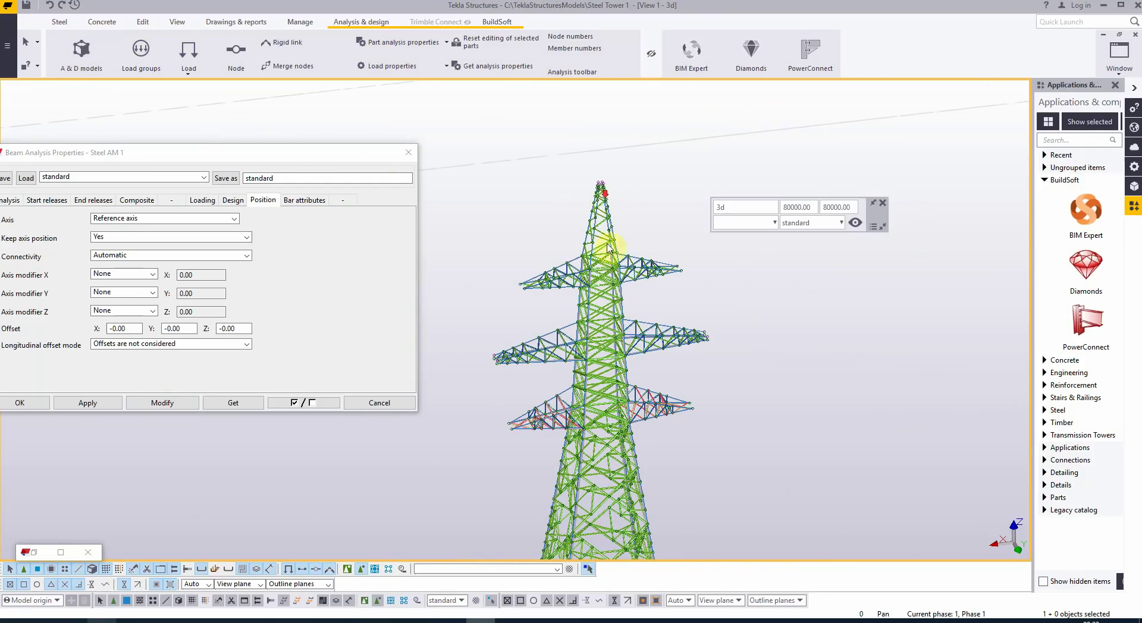
scroll(650, 255, down, 2)
scroll(585, 206, down, 2)
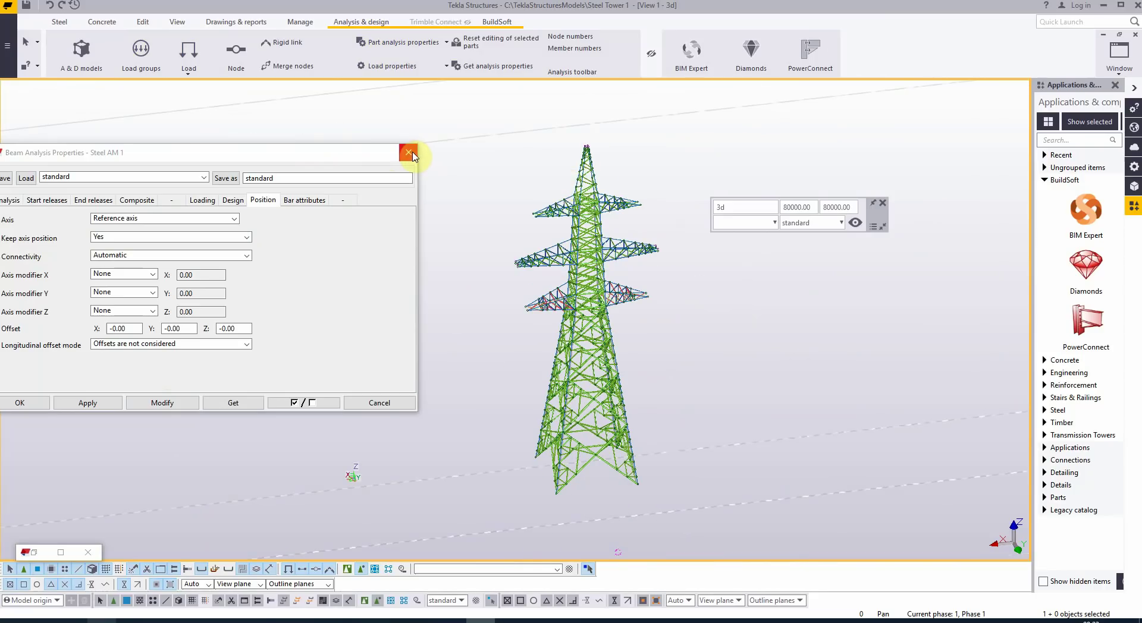
click(26, 403)
Step: Export the tower to BIM Expert as Analysis model with full connections
scroll(146, 461, up, 2)
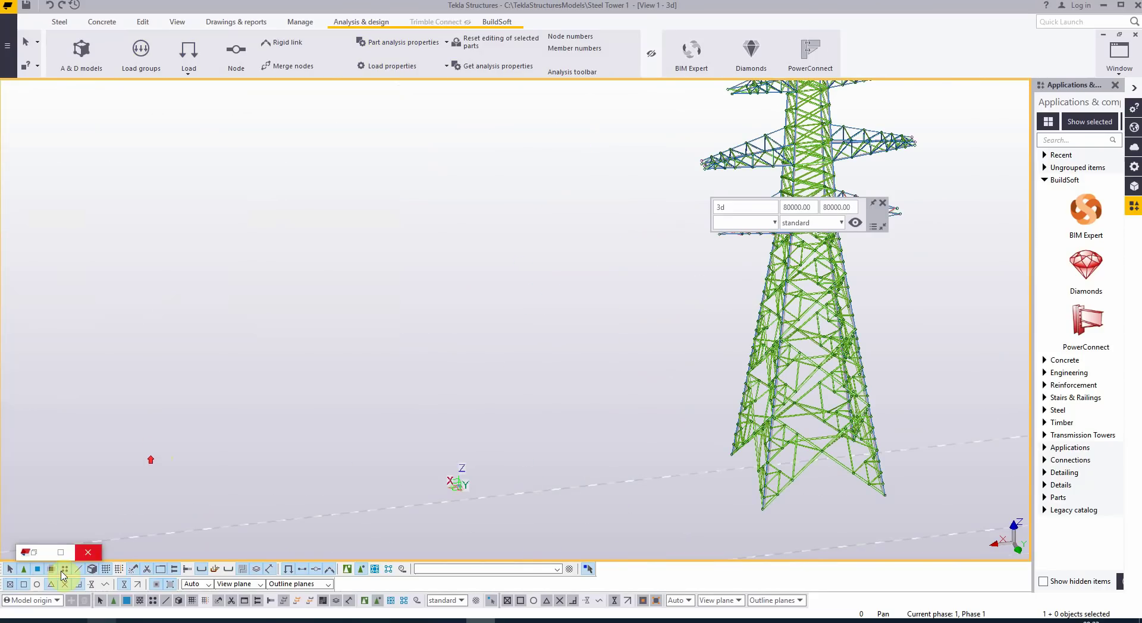
click(92, 555)
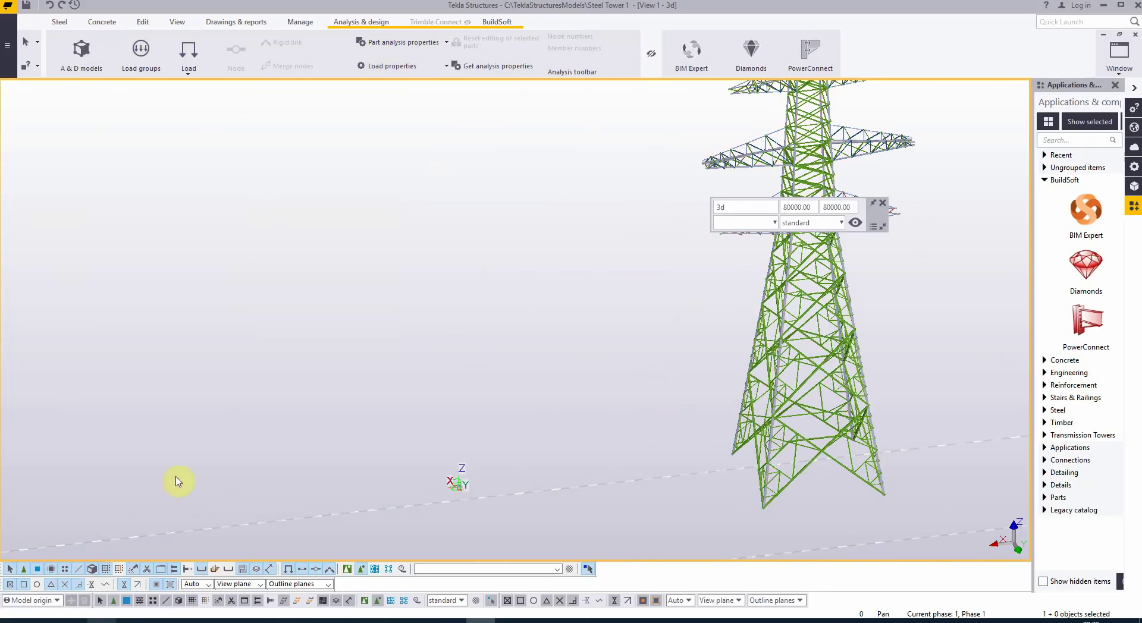
scroll(543, 401, up, 2)
scroll(556, 401, down, 2)
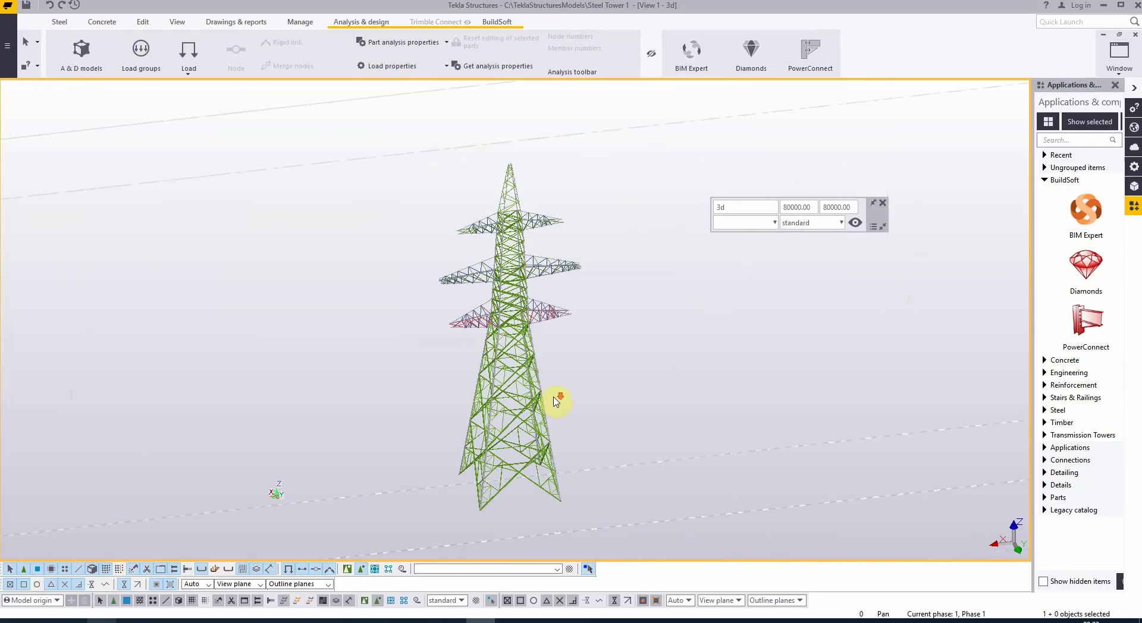
click(1085, 217)
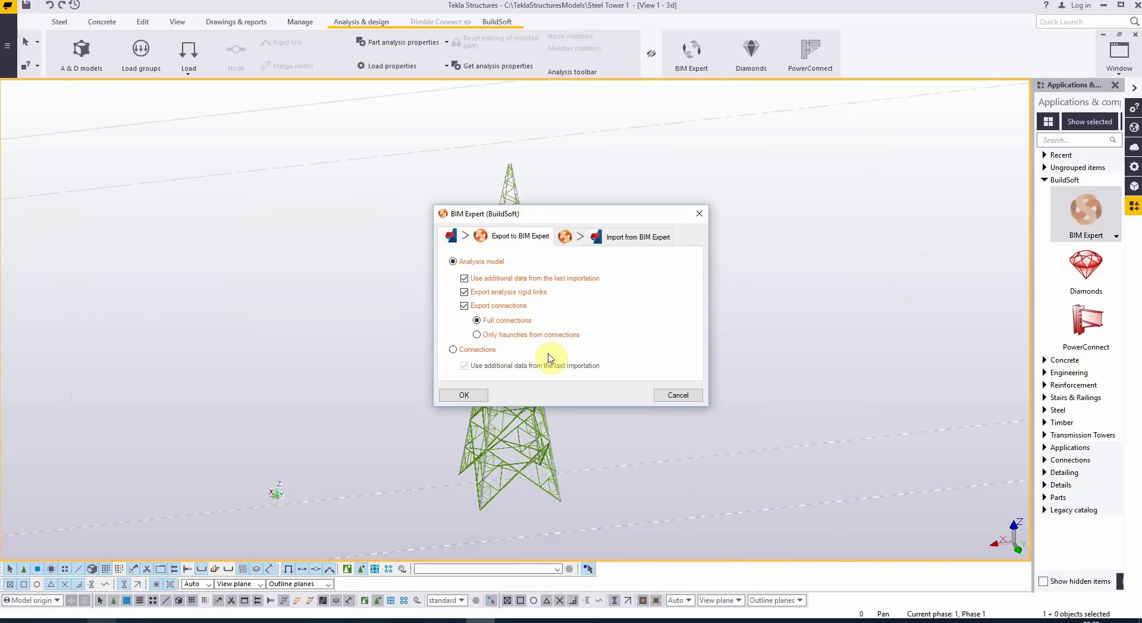
click(470, 396)
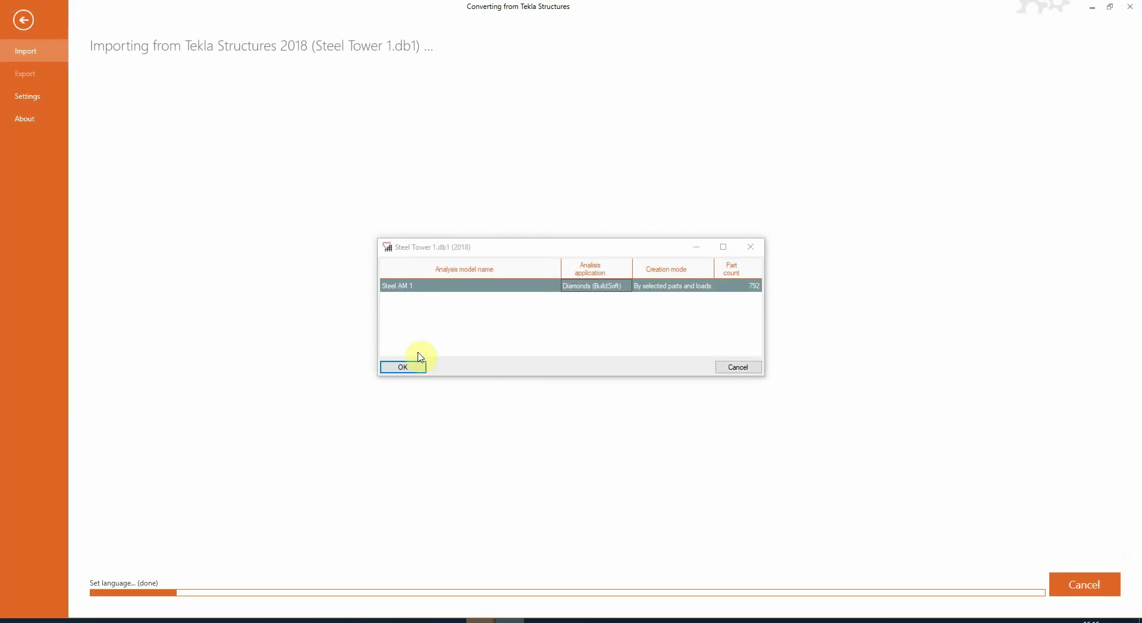
Step: Import Steel AM 1 into BIM Expert, checking the L60*5 section mapping before finishing
click(411, 368)
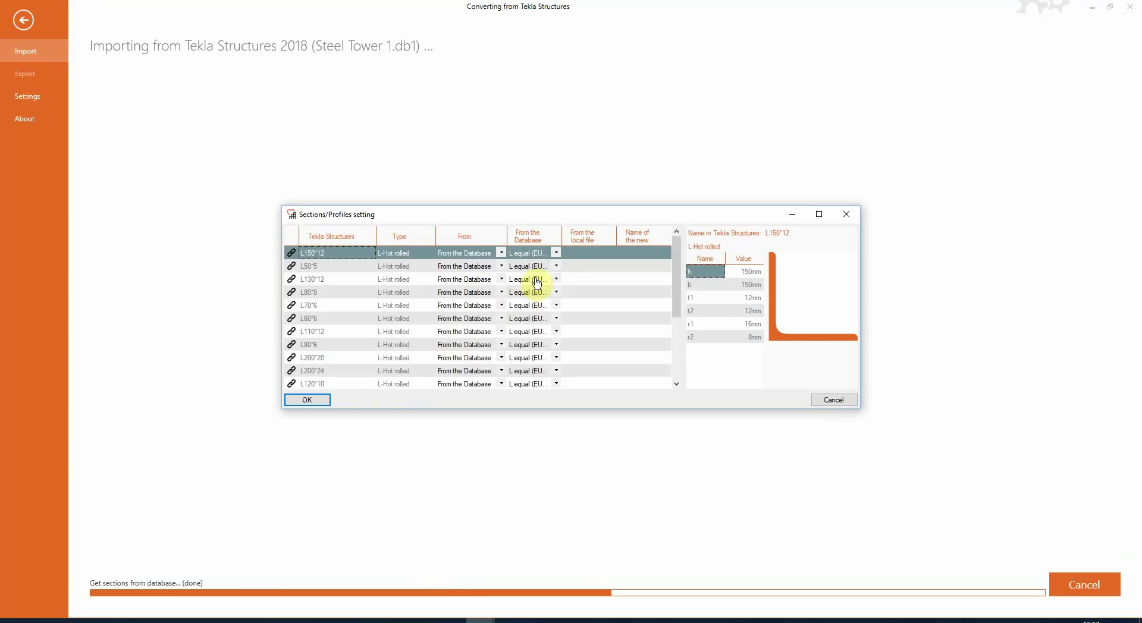
drag(680, 272, 693, 326)
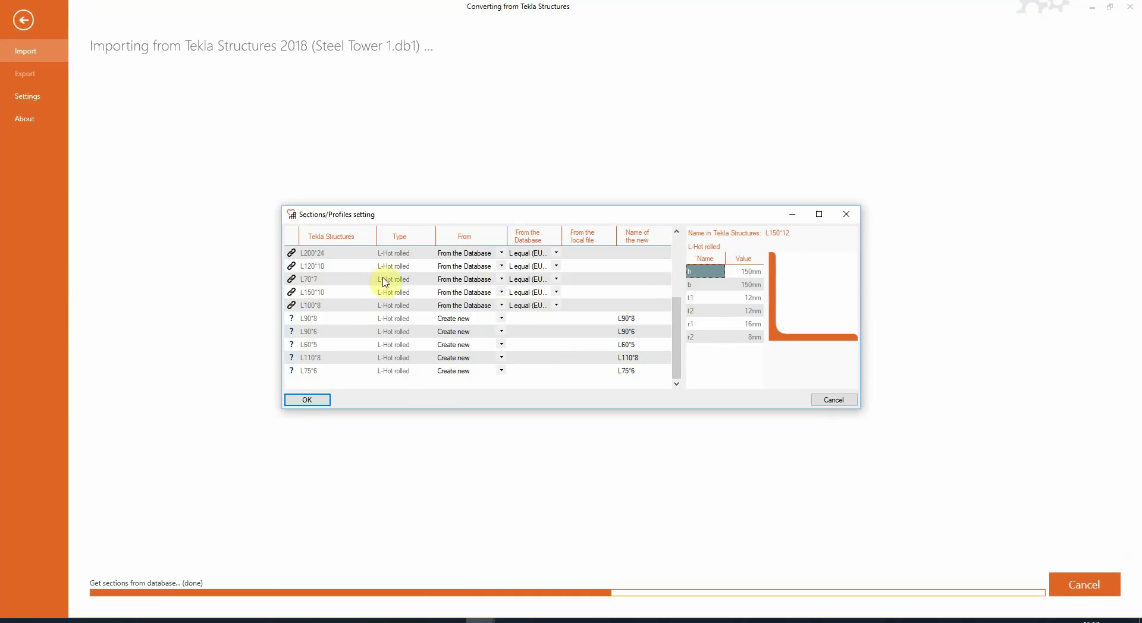
click(425, 346)
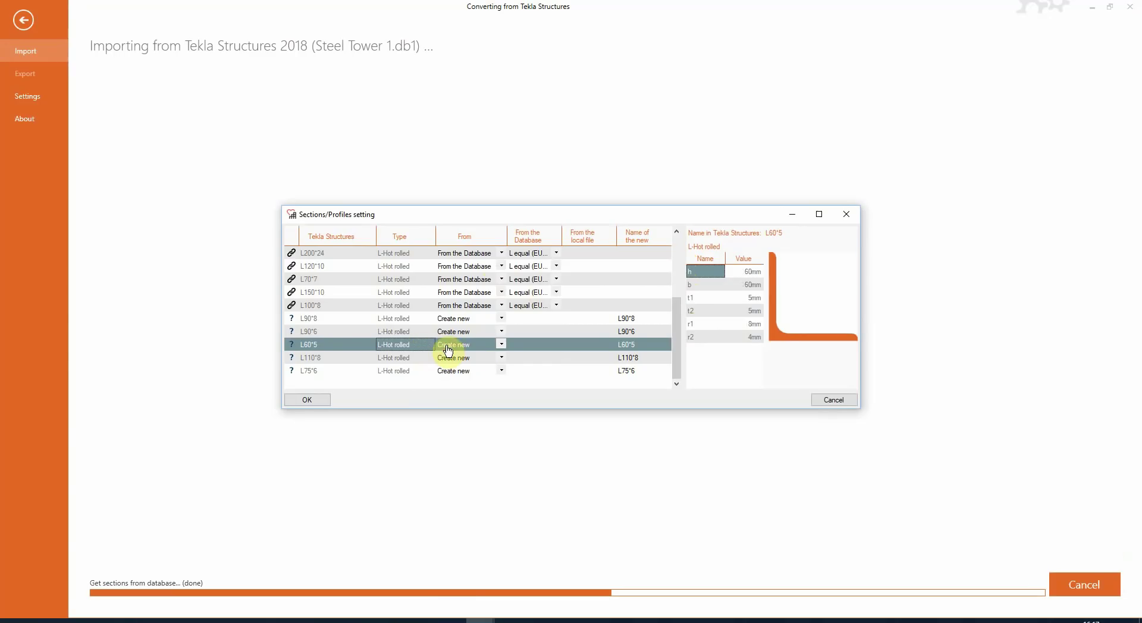
click(307, 400)
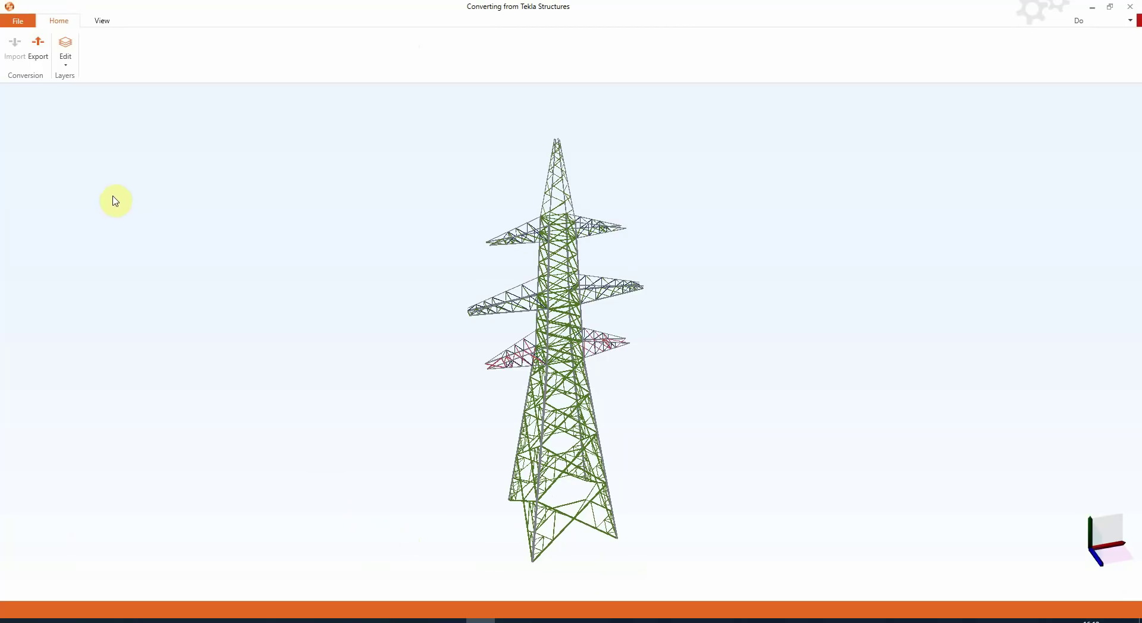
Step: Bring up BIM Expert's export destinations to reach the Diamonds plug-in tile
click(38, 62)
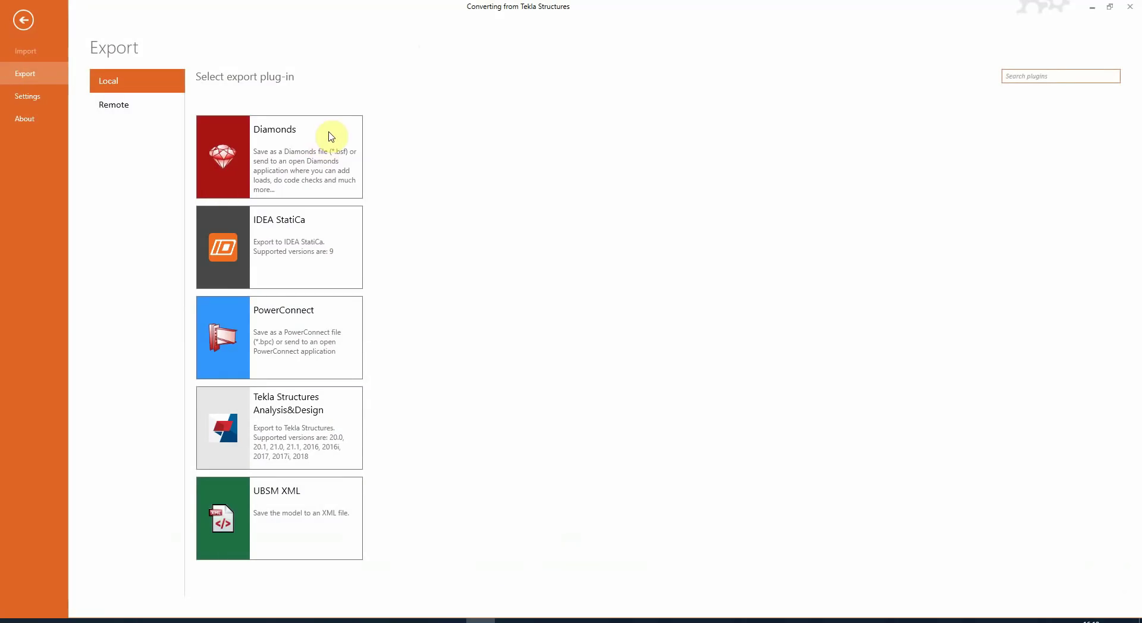
mouse_move(340, 131)
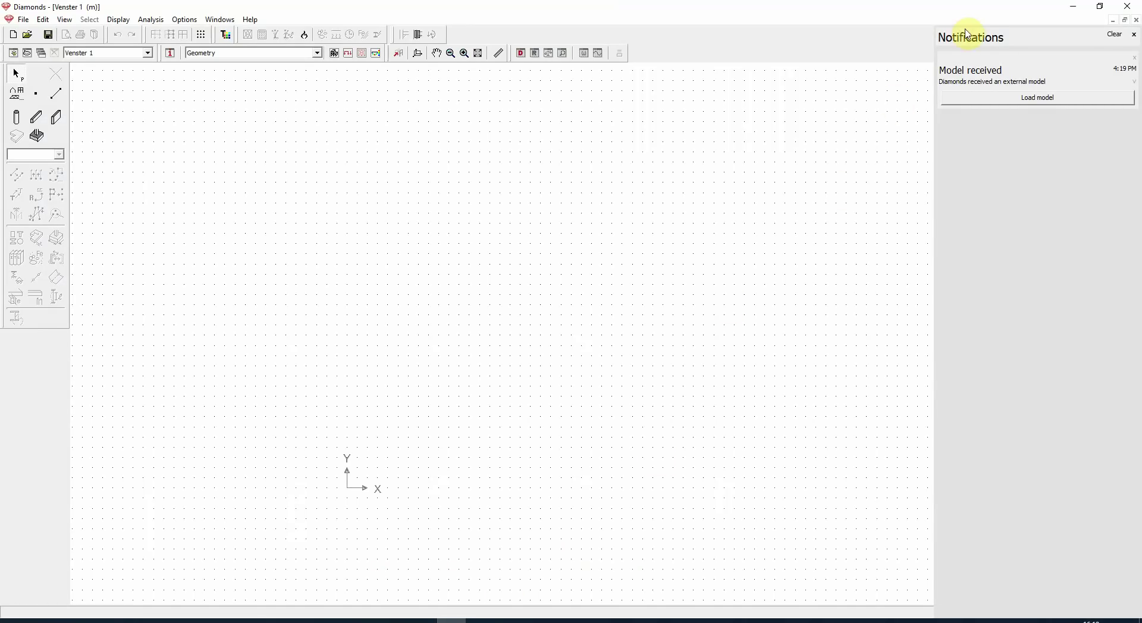
Step: Load the received transmission tower model and display it in a rotated 3D view
click(1041, 101)
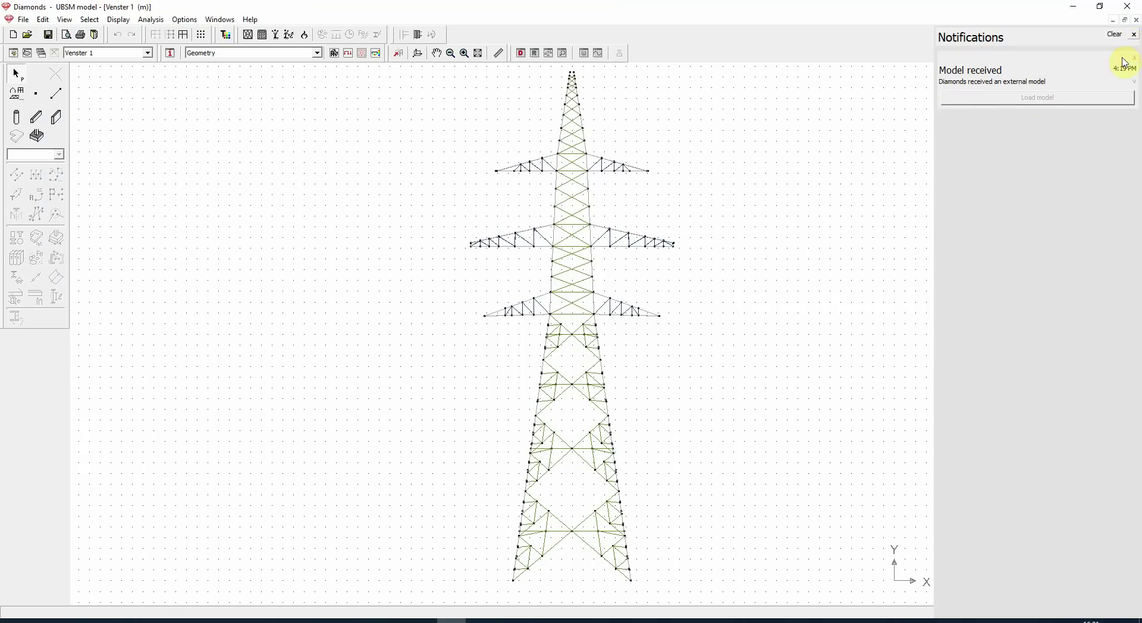
click(1134, 38)
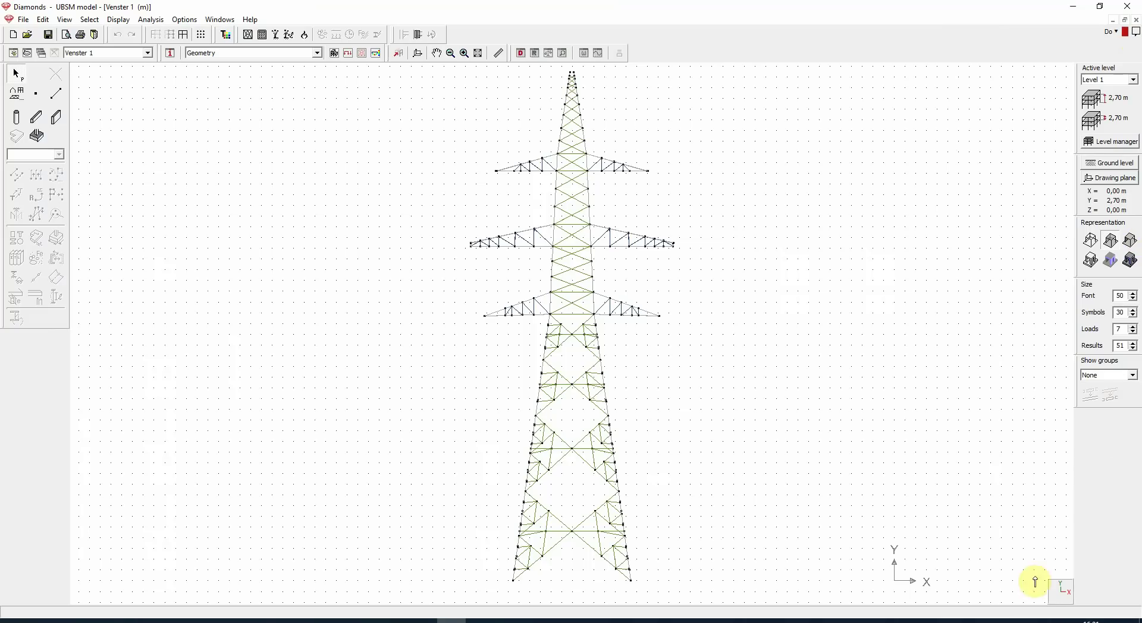
click(1059, 589)
click(1059, 586)
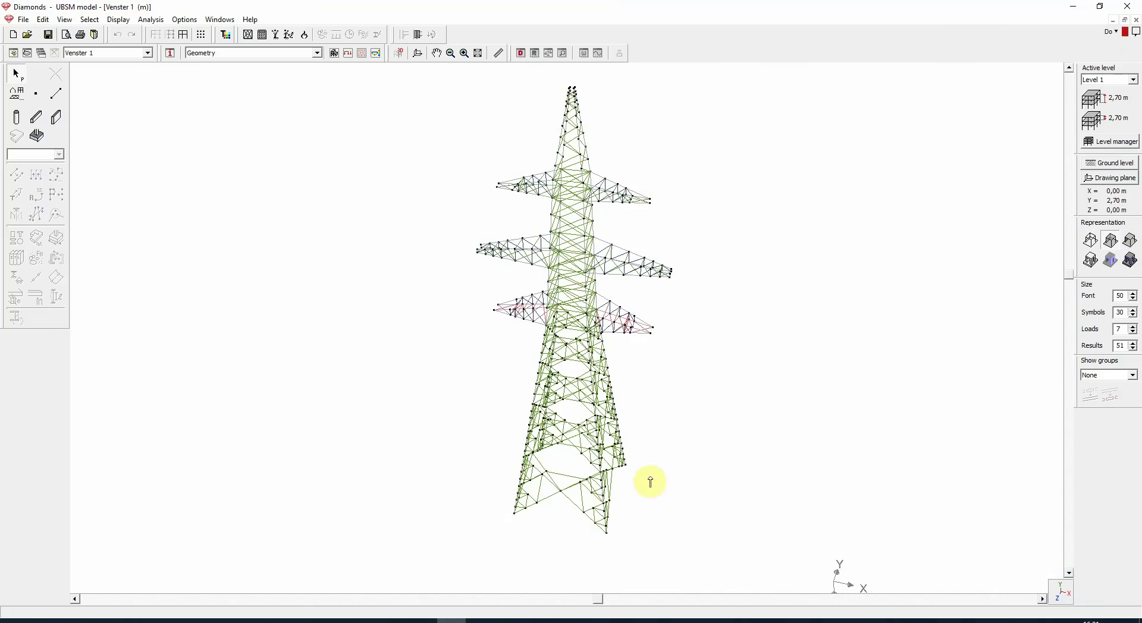
drag(603, 602, 519, 602)
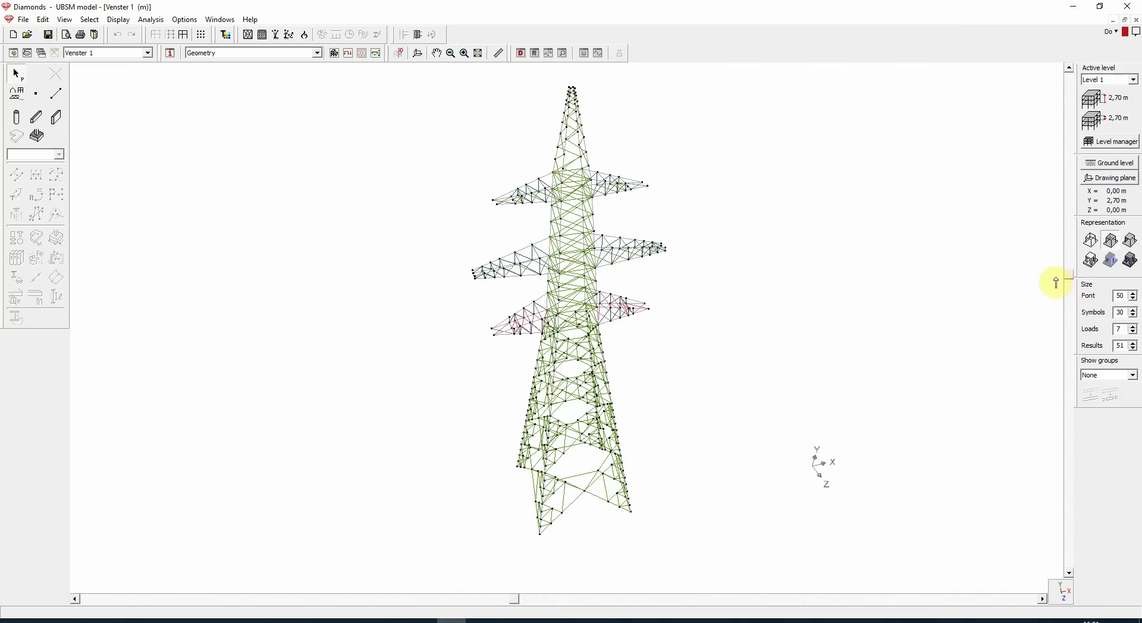
Step: Zoom to the tower base and add supports at the four leg bottom nodes
drag(1070, 275, 1074, 297)
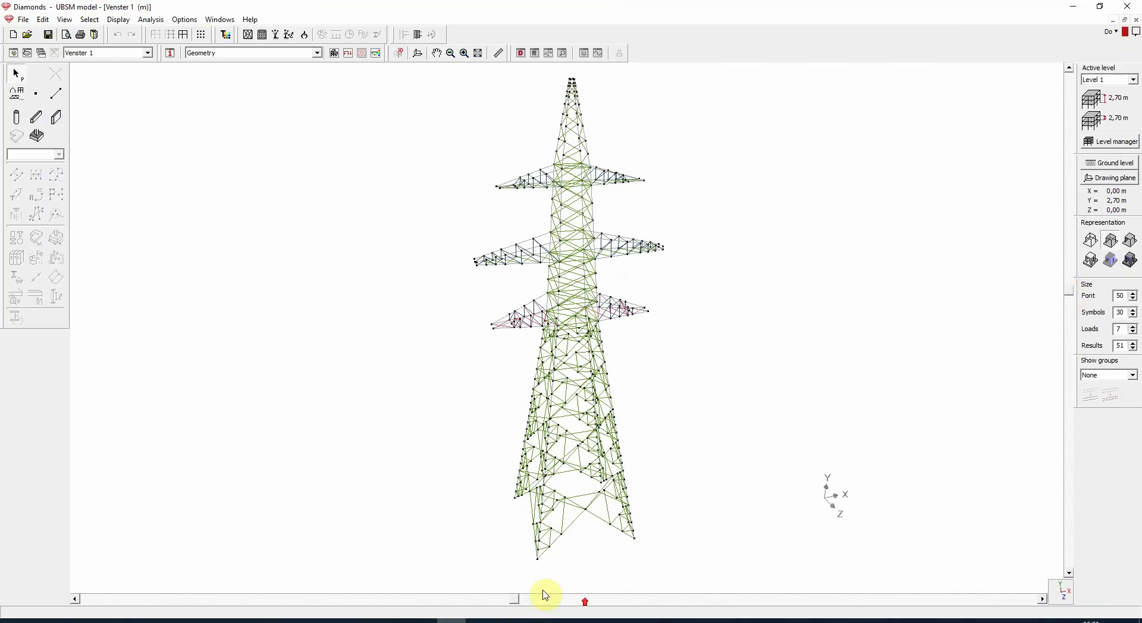
drag(543, 596, 543, 516)
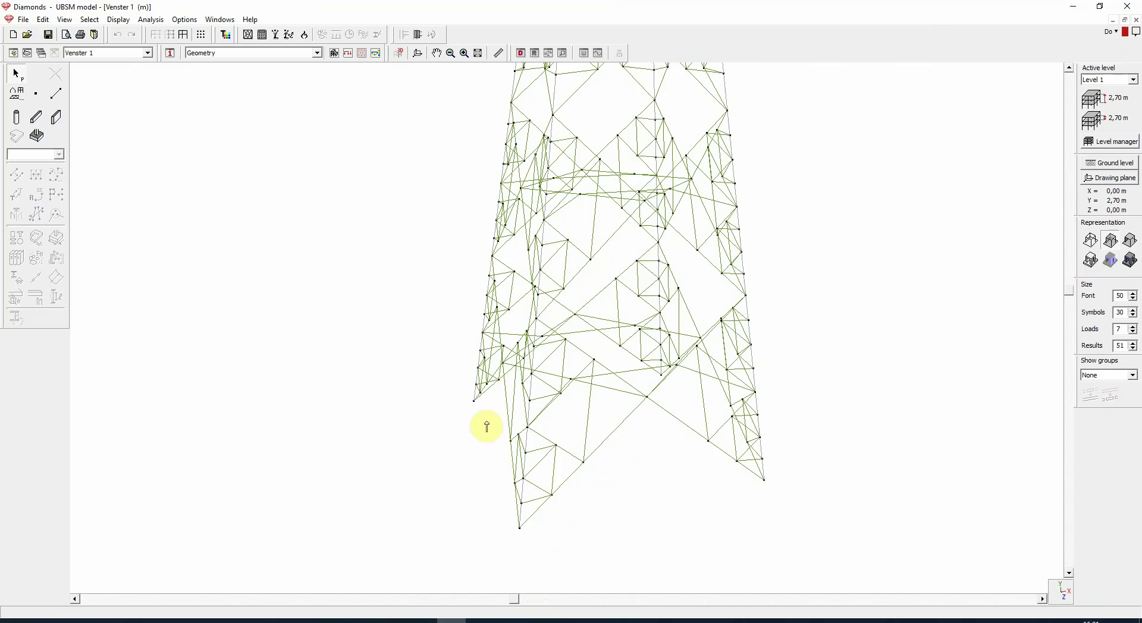
click(660, 375)
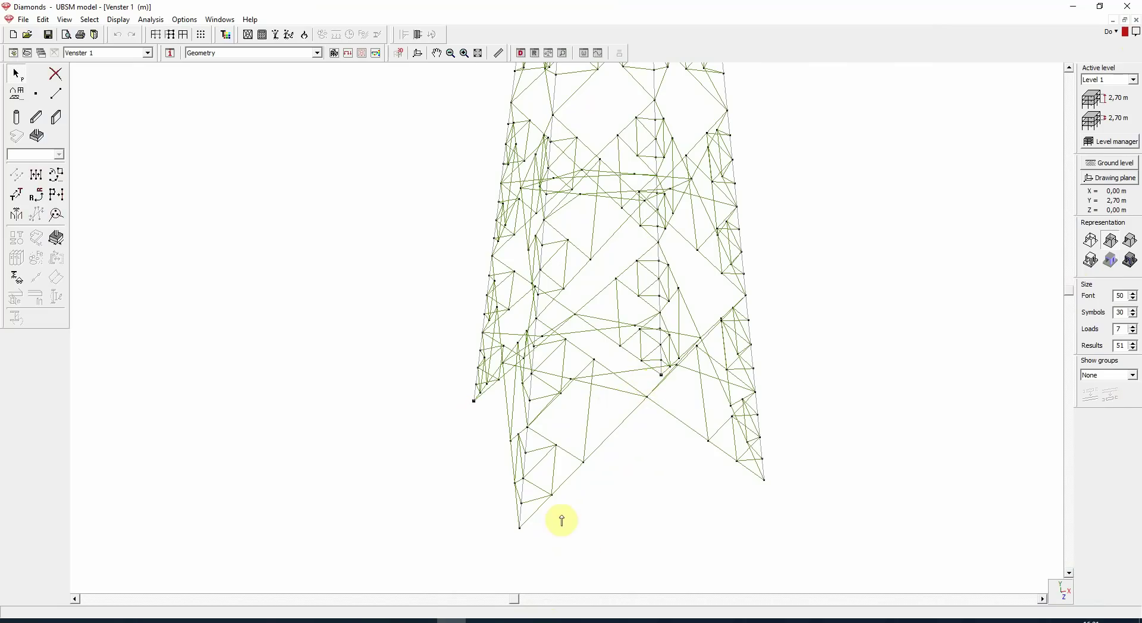
click(519, 528)
click(763, 479)
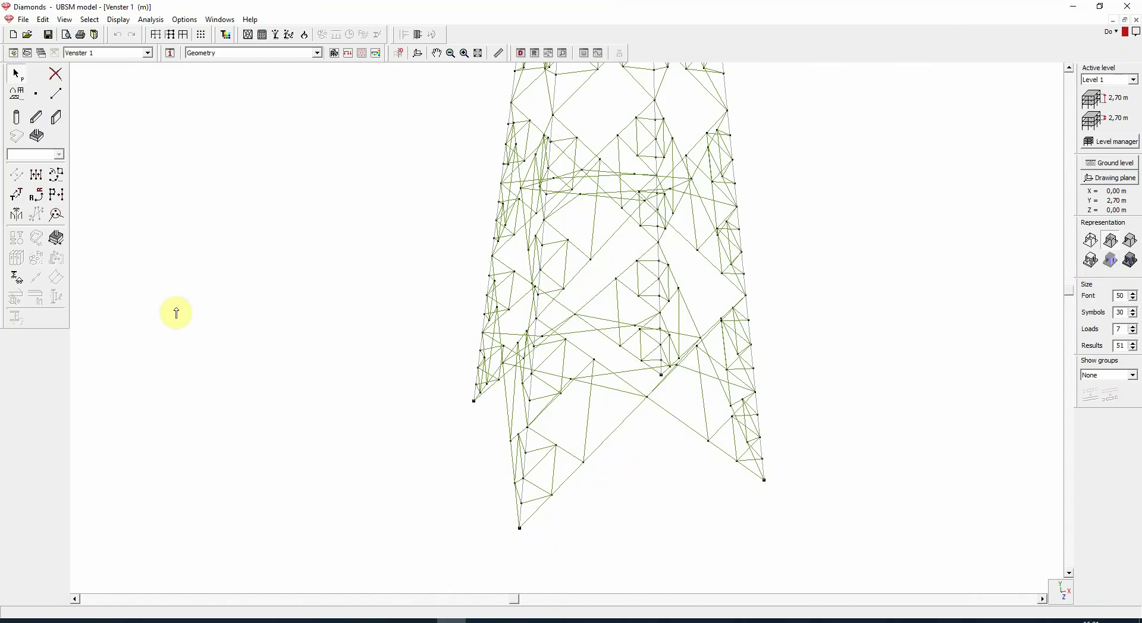
click(13, 278)
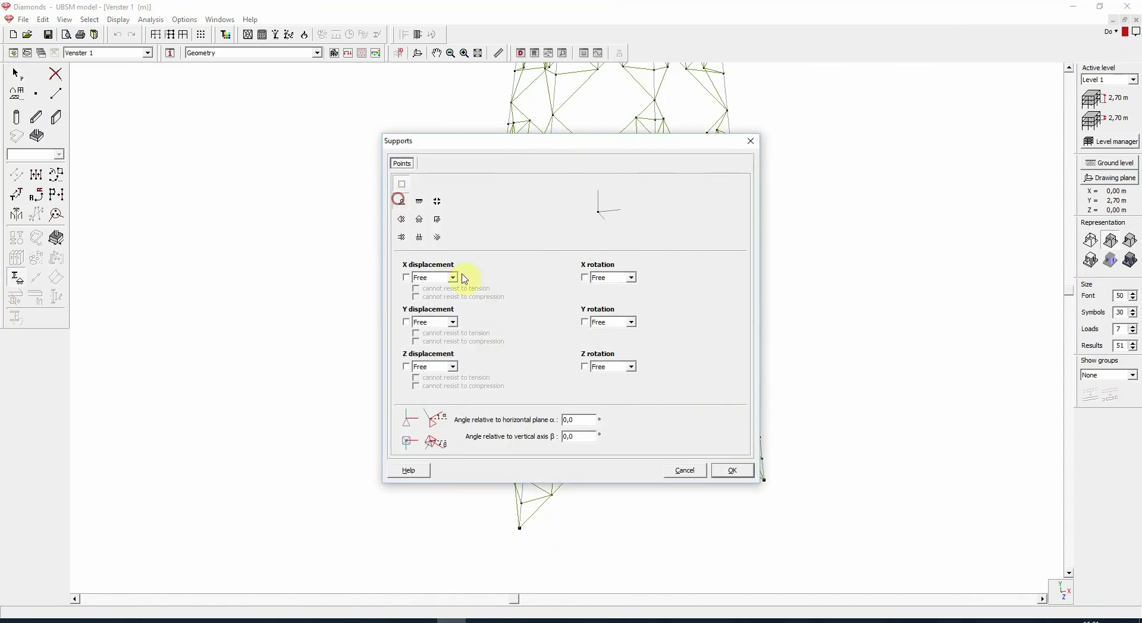
click(732, 471)
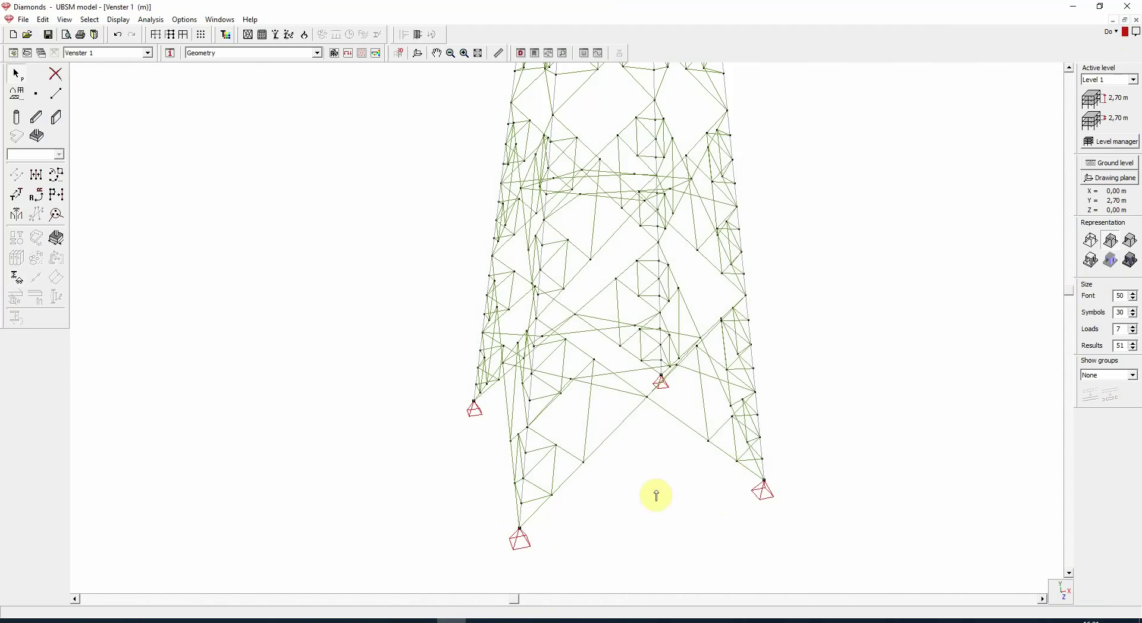
Step: Change a diagonal bracing member near the base from L 150x150x10 to L 200x200x20
click(620, 427)
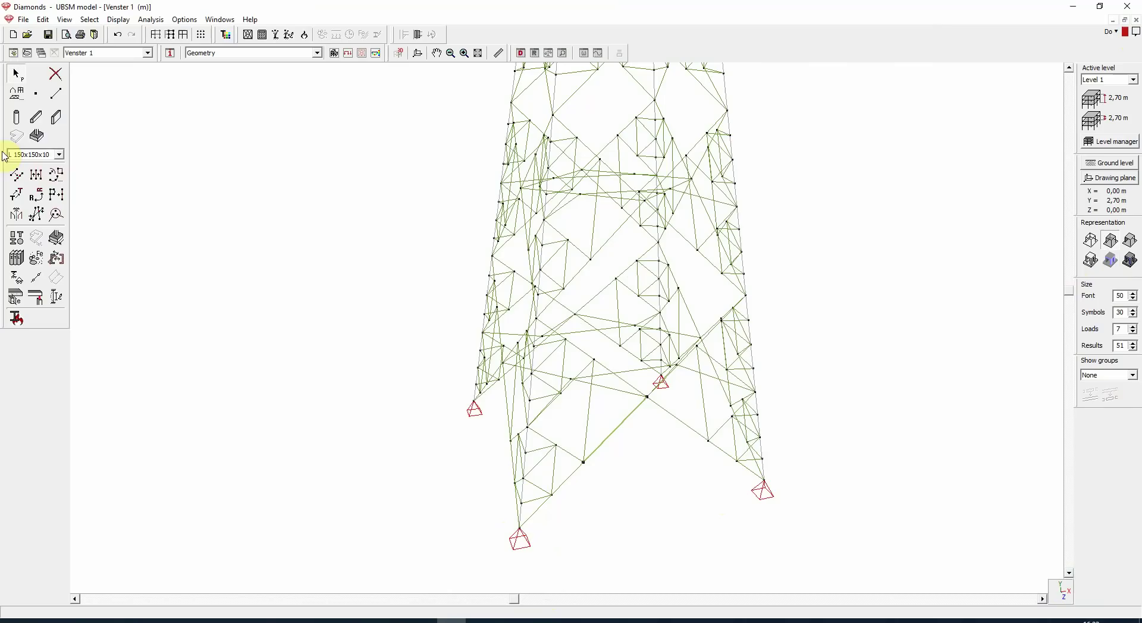
scroll(572, 457, down, 3)
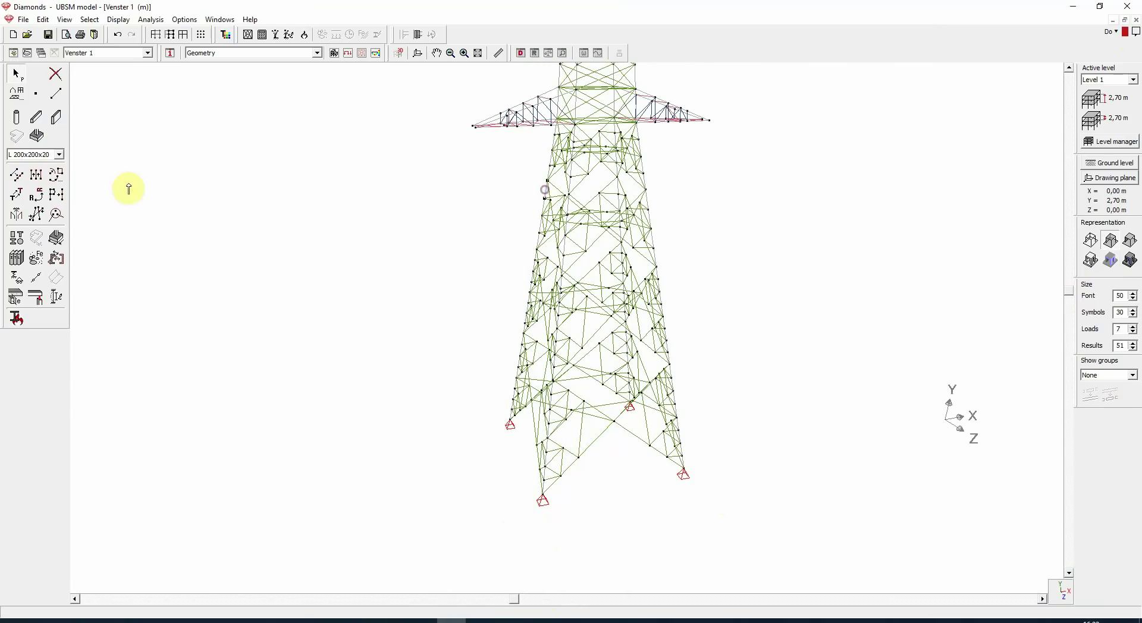
click(27, 155)
click(26, 166)
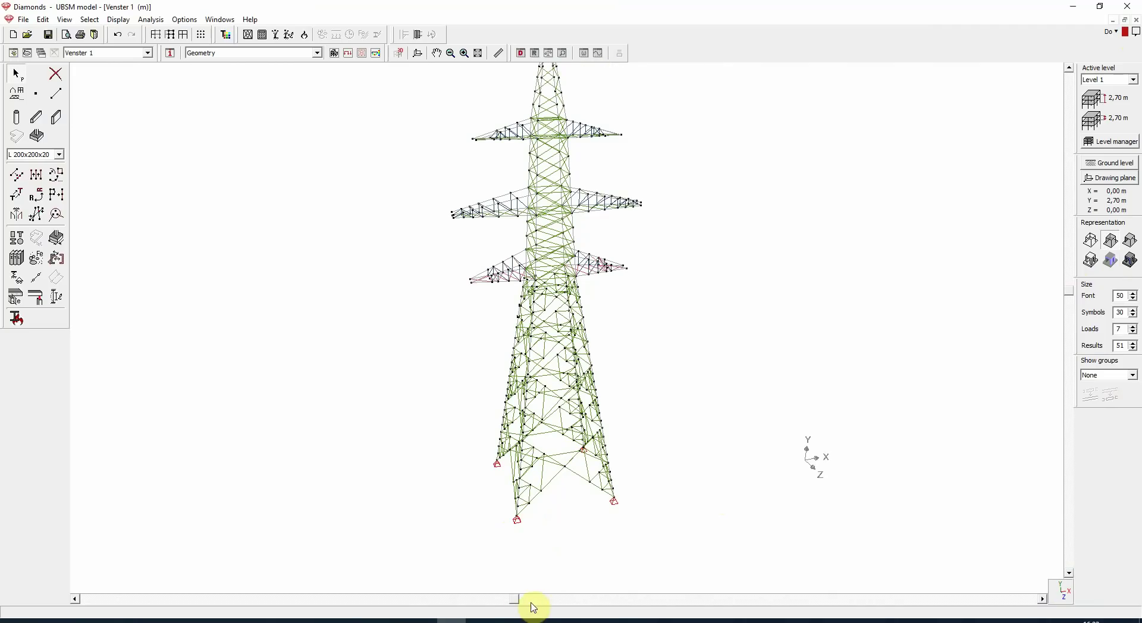
drag(521, 600, 496, 599)
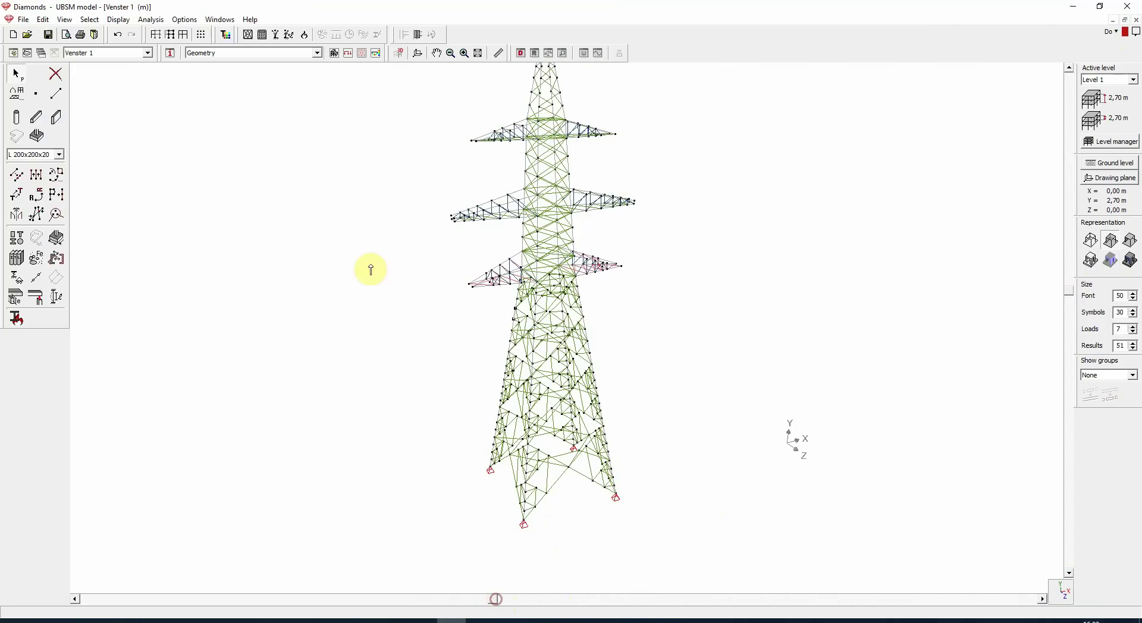
Step: Run the analysis, auto-generating load combinations and accepting the mesh and analysis settings
click(263, 36)
click(546, 344)
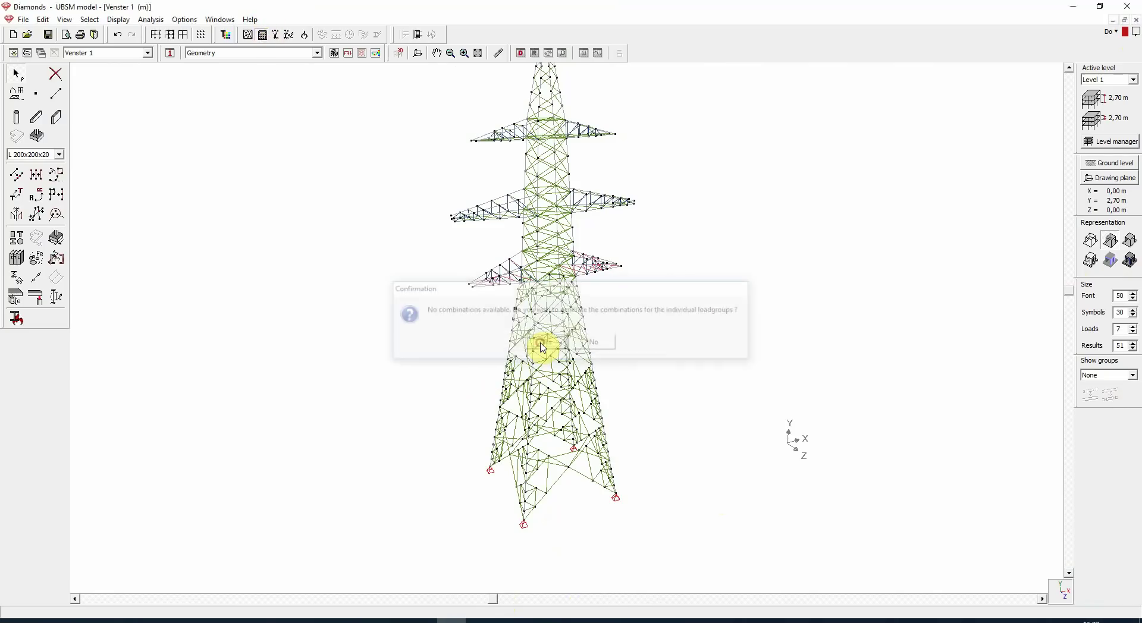
click(650, 338)
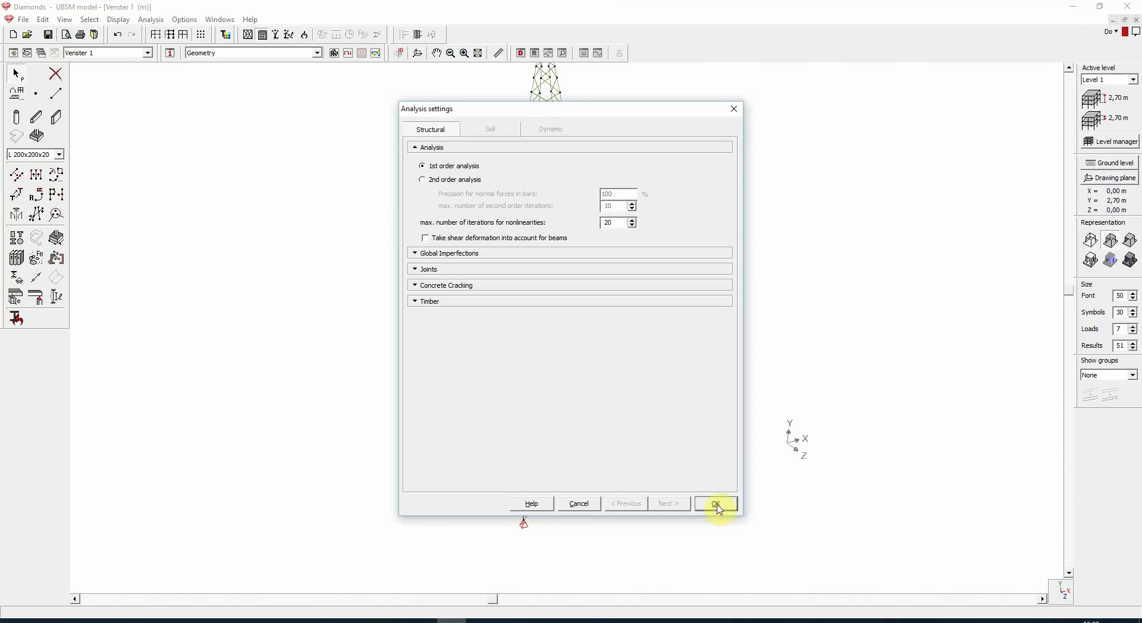
click(717, 504)
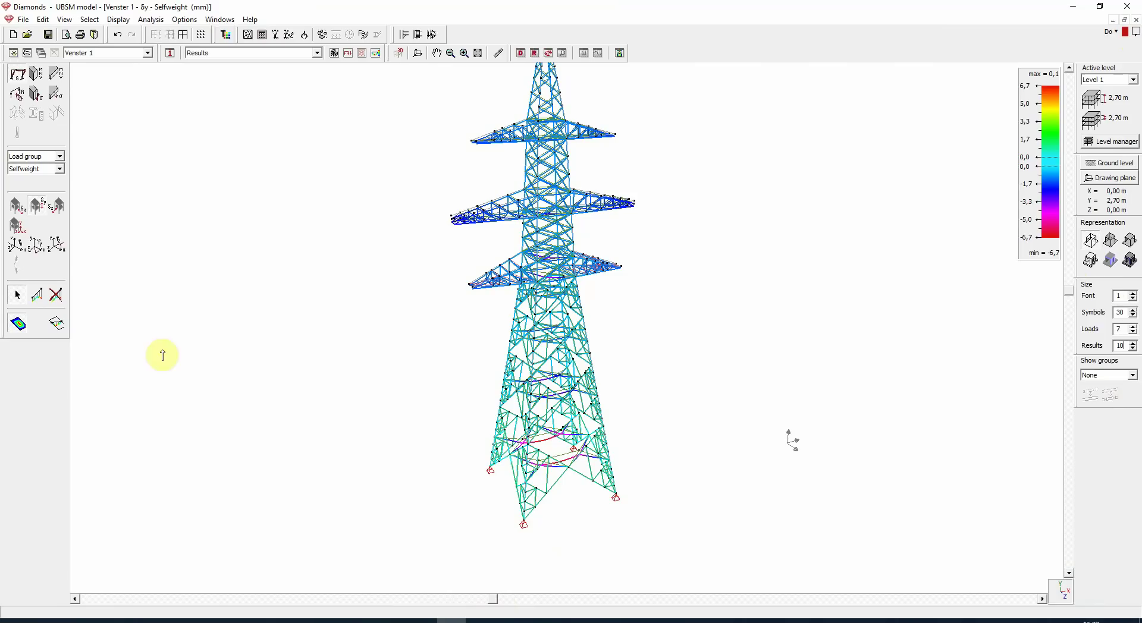
Step: Display Selfweight bar bending moments My, then switch to normal forces N
click(40, 81)
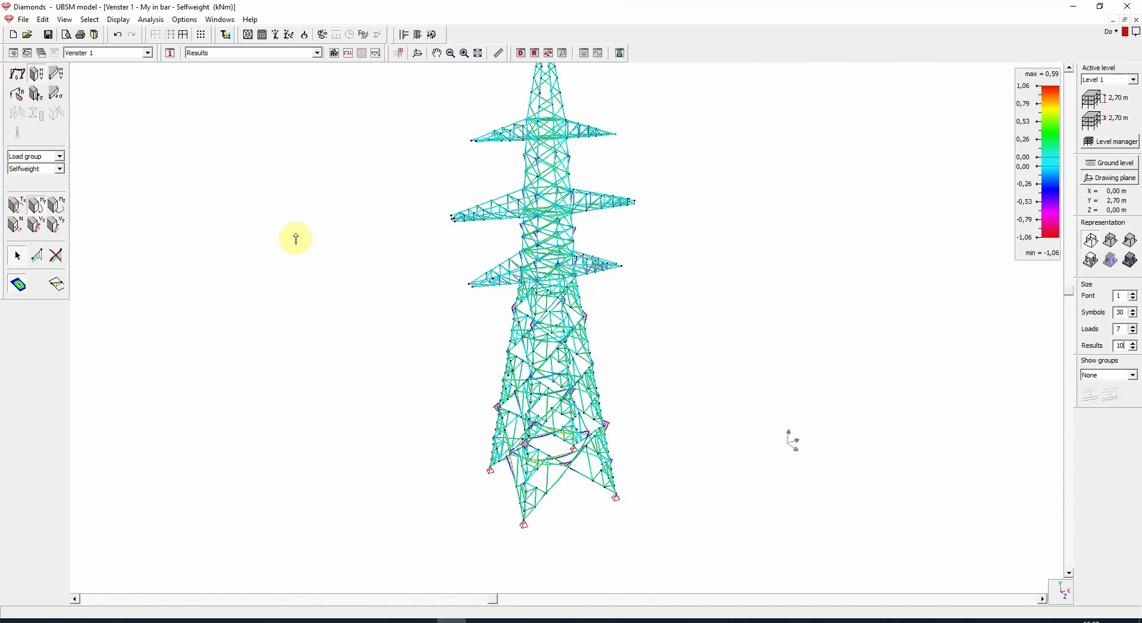
click(16, 224)
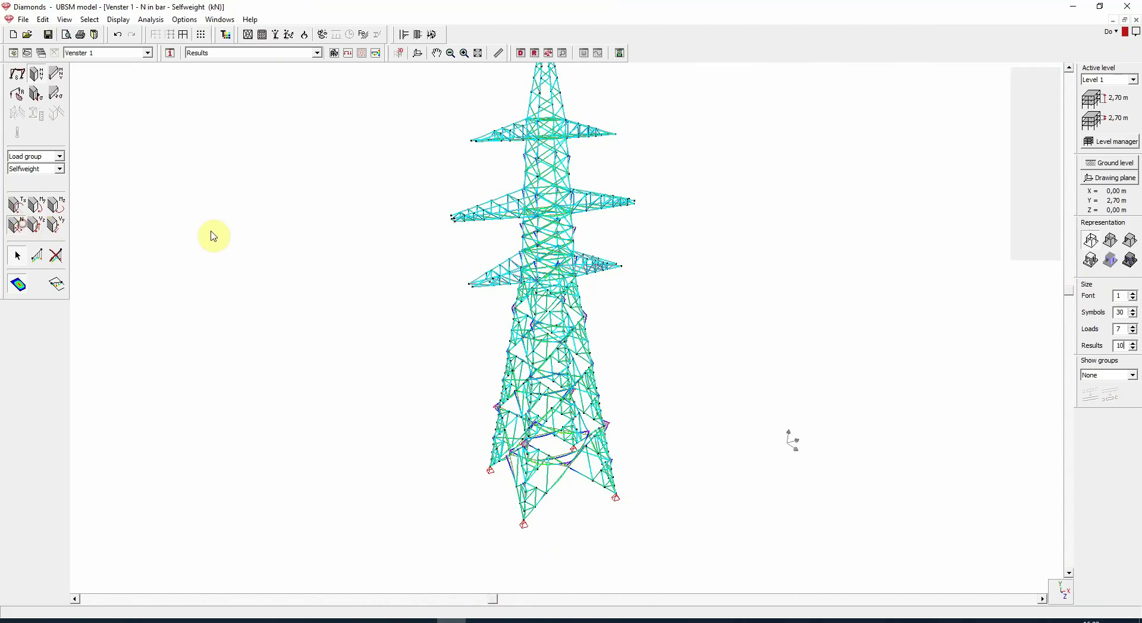